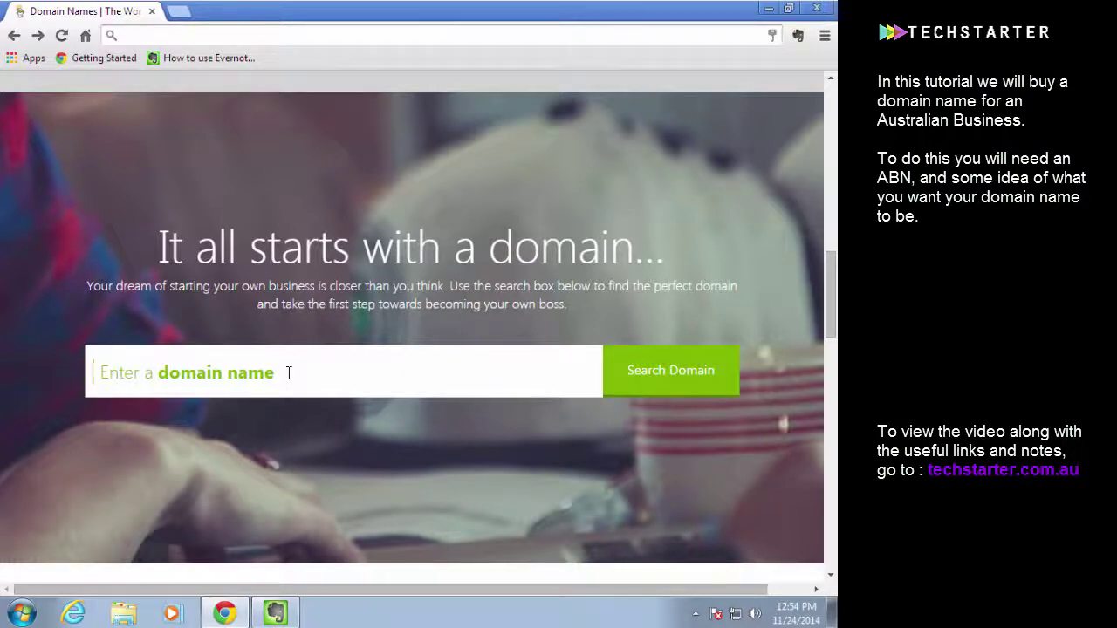
Step: Enter petesparts.com.au in the domain search box, highlighting its com and au parts
{"action": "type", "text": "pete"}
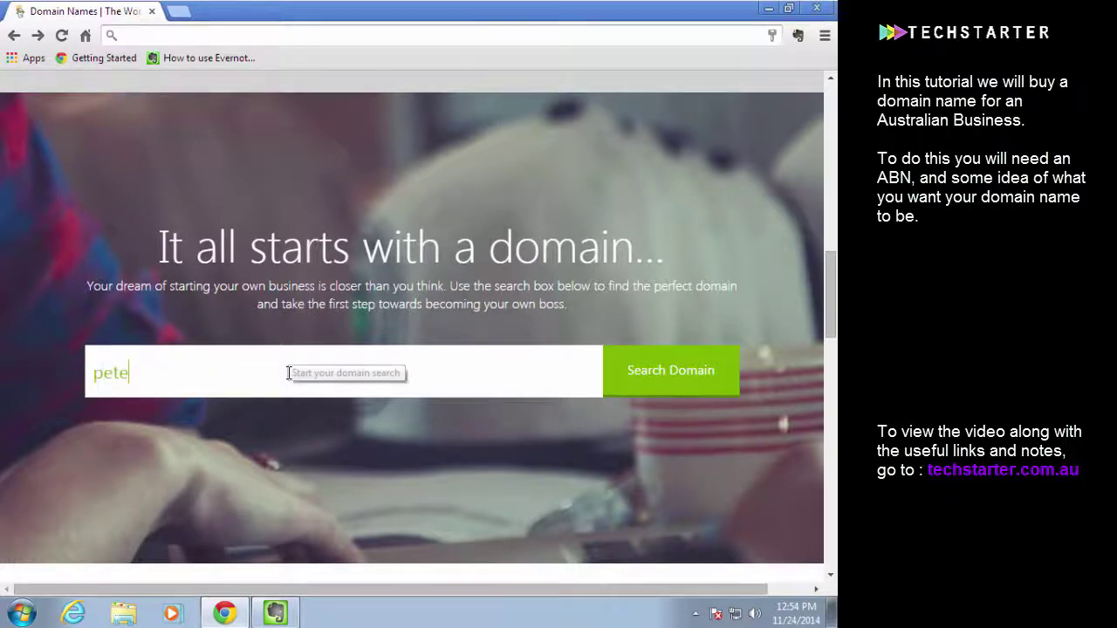
{"action": "type", "text": "sparts"}
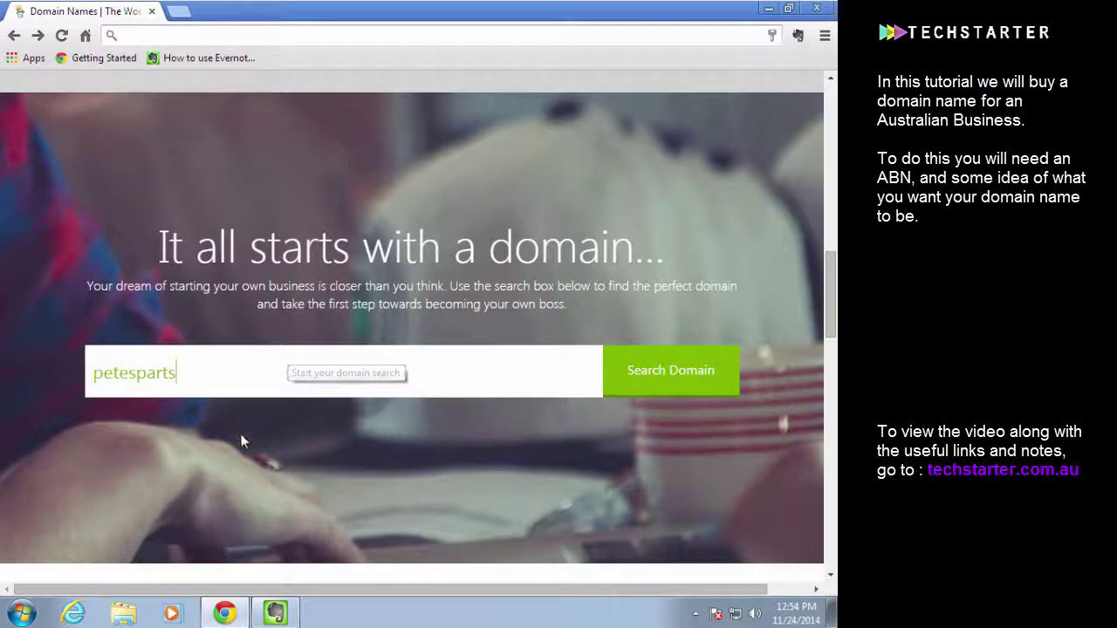
{"action": "type", "text": ".com.au"}
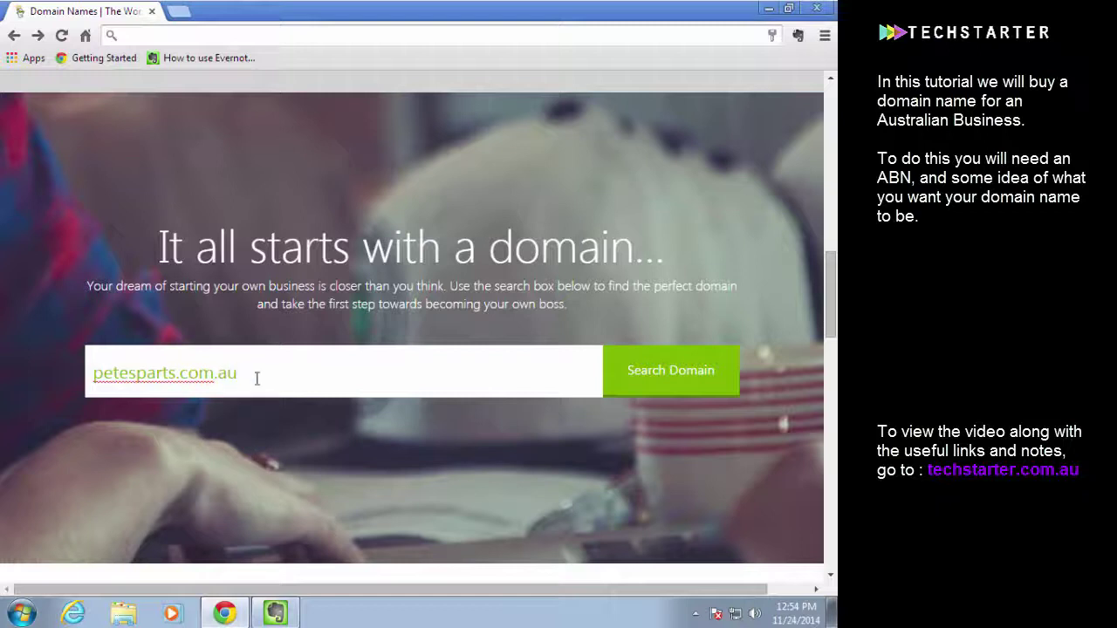
{"action": "left_click_drag", "start_coordinate": [215, 375], "coordinate": [181, 374]}
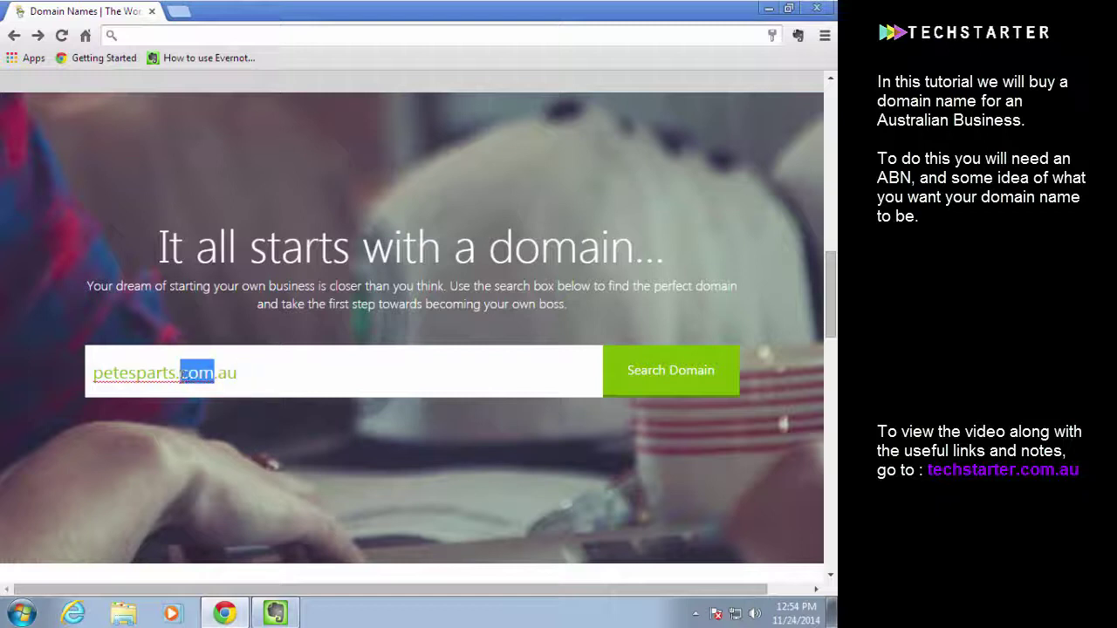
{"action": "left_click", "coordinate": [249, 374]}
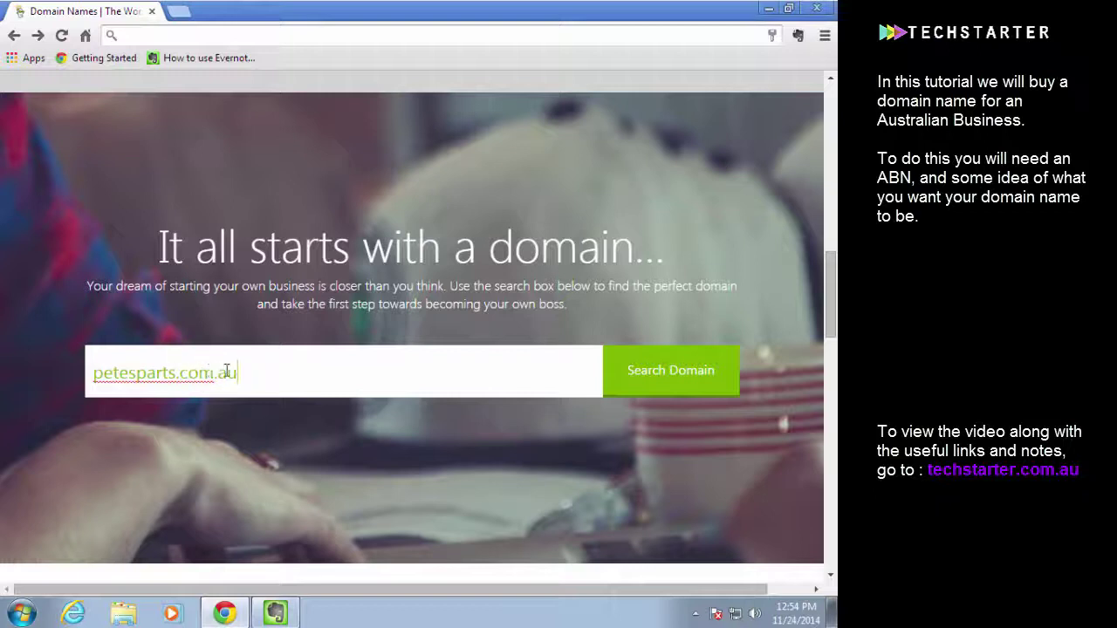
{"action": "left_click_drag", "start_coordinate": [224, 372], "coordinate": [254, 371]}
{"action": "left_click", "coordinate": [262, 378]}
Step: Highlight the com.au ending of petesparts.com.au several times to explain it
{"action": "mouse_move", "coordinate": [229, 376]}
{"action": "left_mouse_down"}
{"action": "mouse_move", "coordinate": [183, 376]}
{"action": "mouse_move", "coordinate": [225, 374]}
{"action": "mouse_move", "coordinate": [195, 375]}
{"action": "mouse_move", "coordinate": [214, 375]}
{"action": "left_mouse_up"}
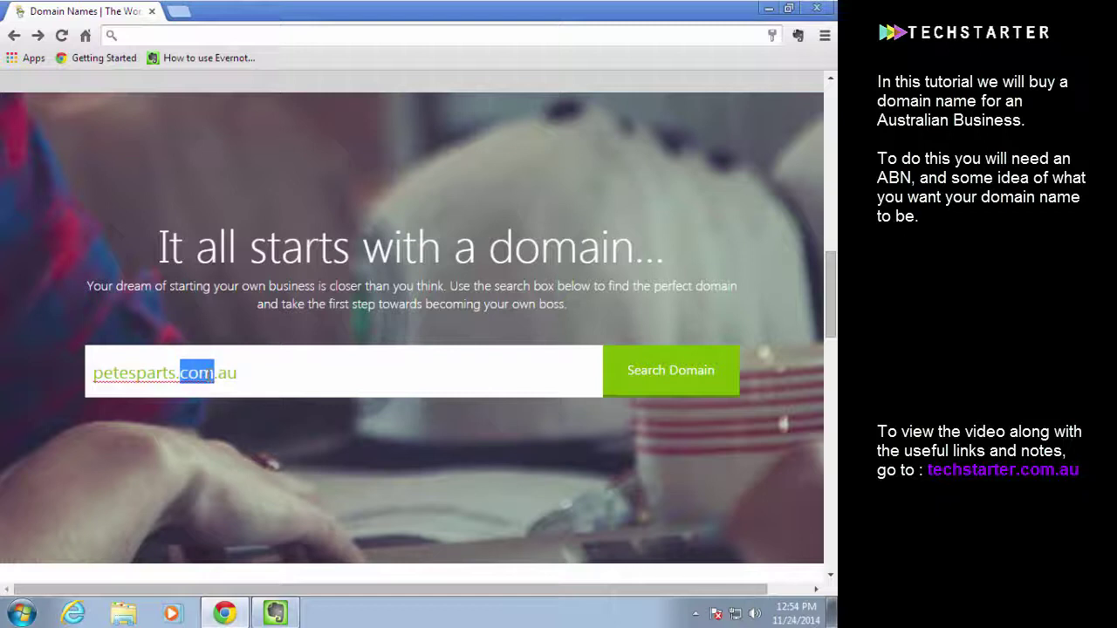
{"action": "left_click", "coordinate": [245, 377]}
{"action": "left_click_drag", "start_coordinate": [215, 376], "coordinate": [176, 375]}
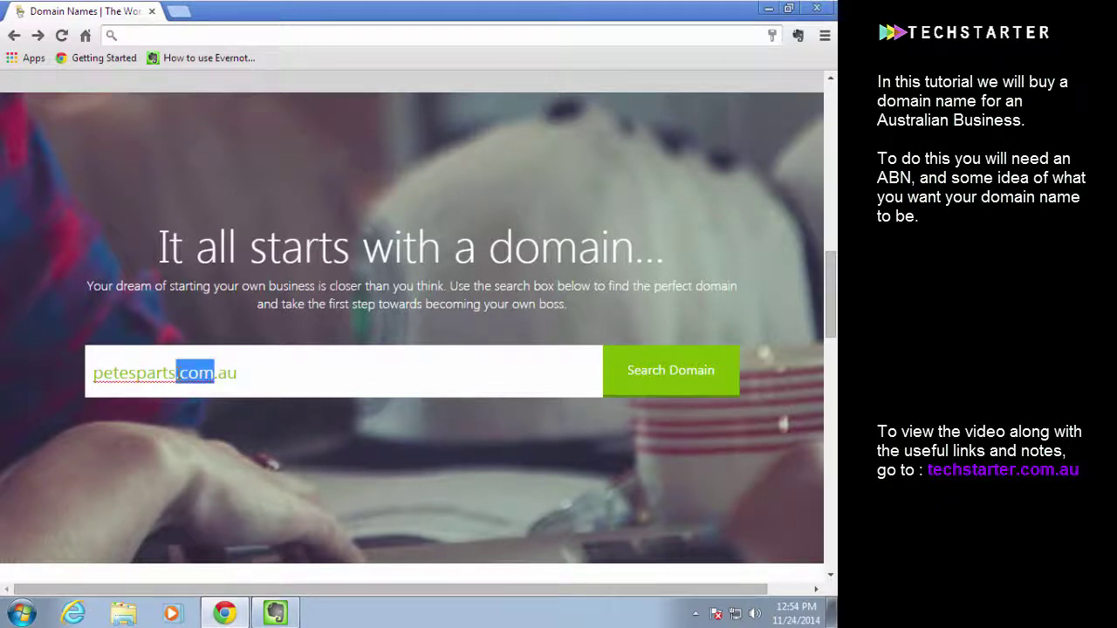
{"action": "left_click", "coordinate": [273, 373]}
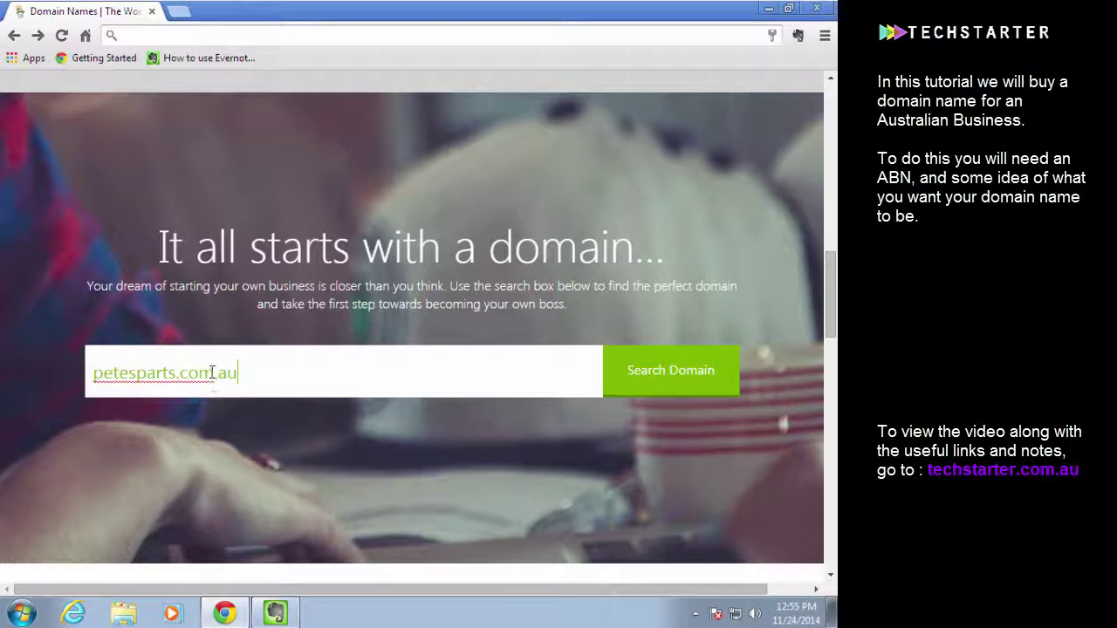
{"action": "left_click_drag", "start_coordinate": [215, 373], "coordinate": [180, 375]}
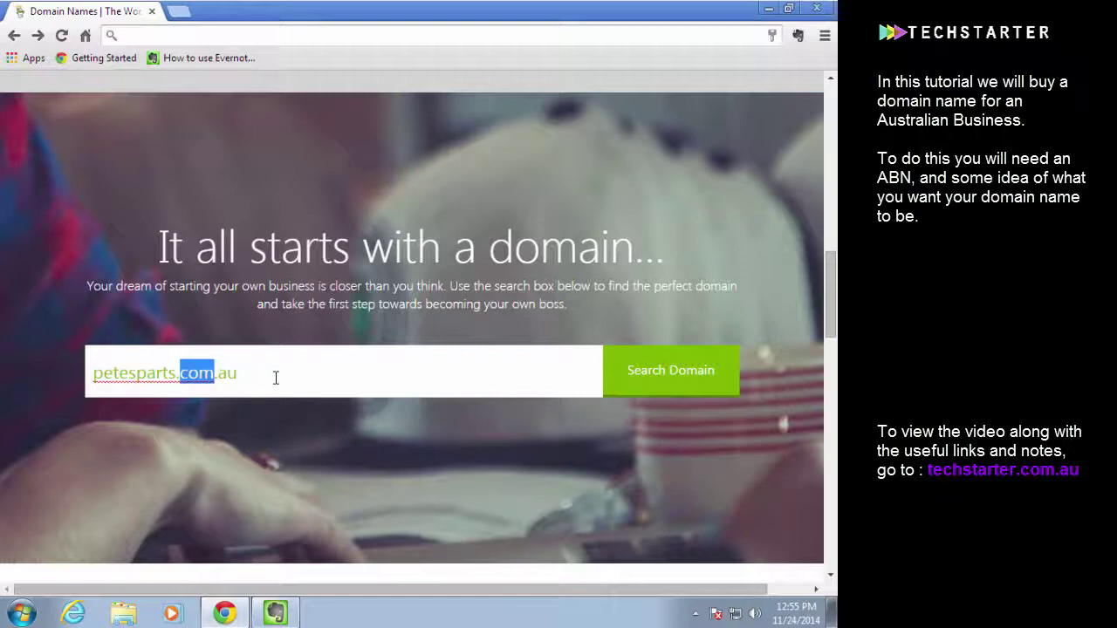
{"action": "left_click", "coordinate": [249, 376]}
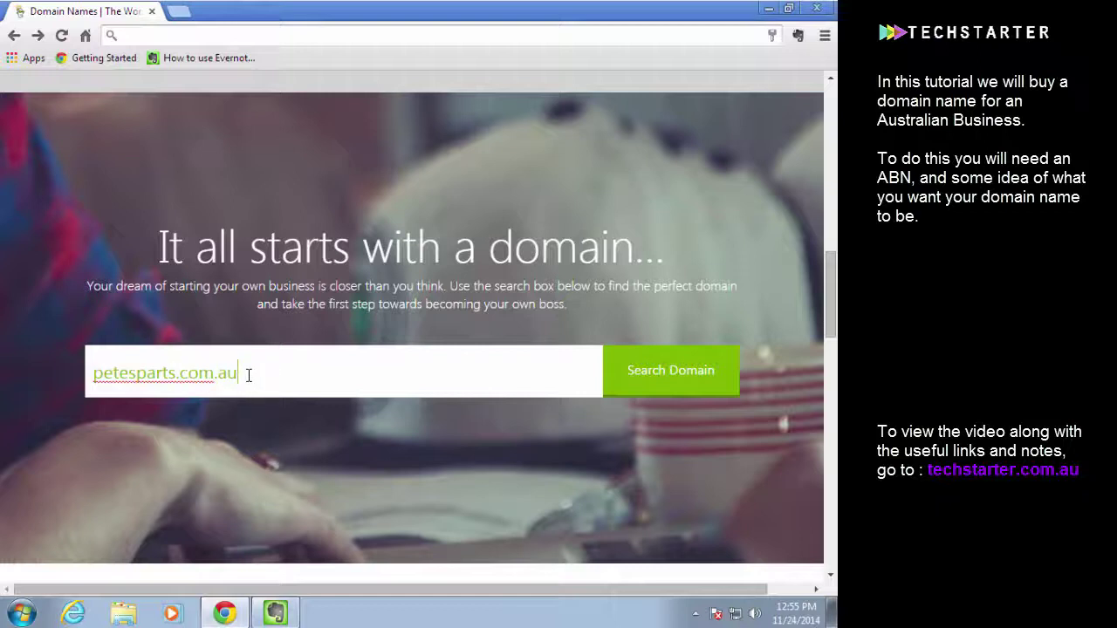
{"action": "left_click_drag", "start_coordinate": [242, 373], "coordinate": [180, 373]}
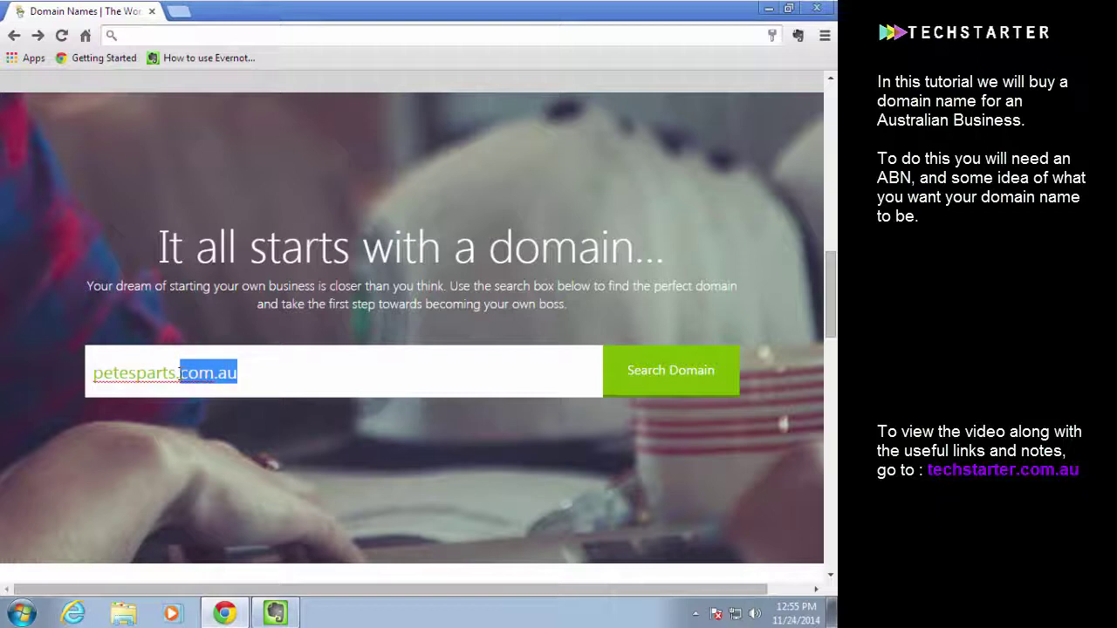
{"action": "left_click", "coordinate": [239, 374]}
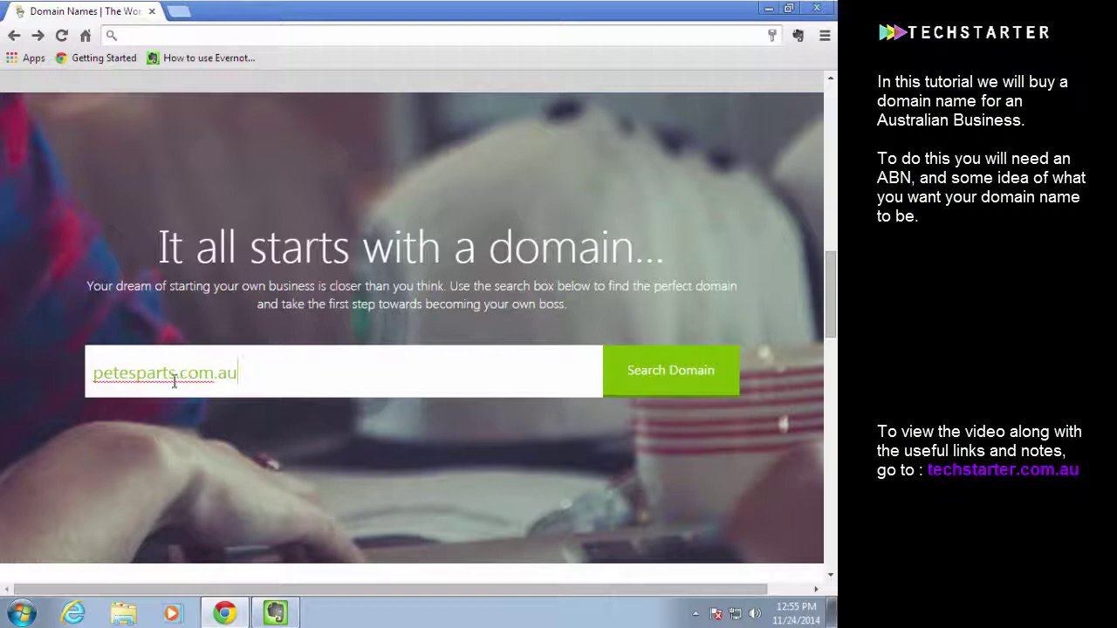
{"action": "left_click_drag", "start_coordinate": [179, 374], "coordinate": [238, 375]}
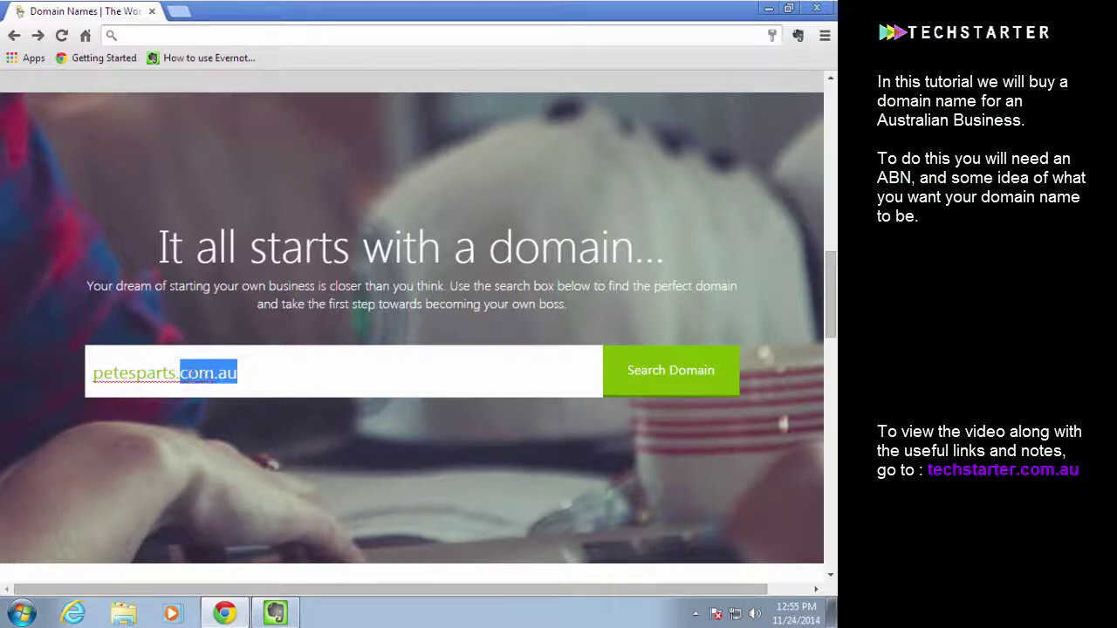
{"action": "left_click", "coordinate": [248, 374]}
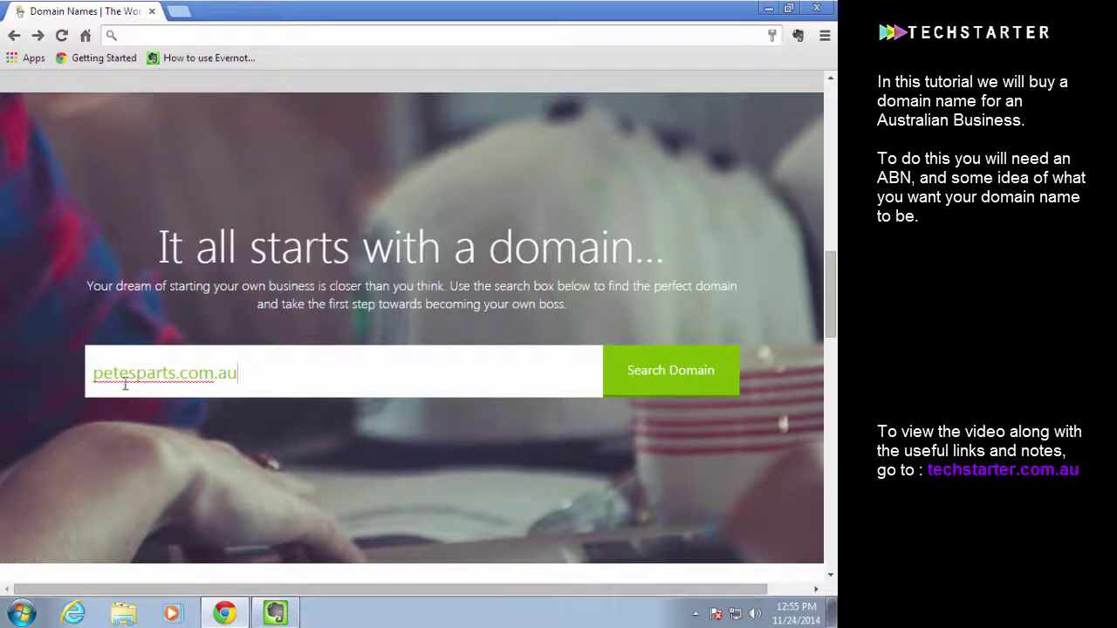
Step: Search petesparts.com.au and review results confirming it is available at A$4.99
{"action": "left_click", "coordinate": [625, 373]}
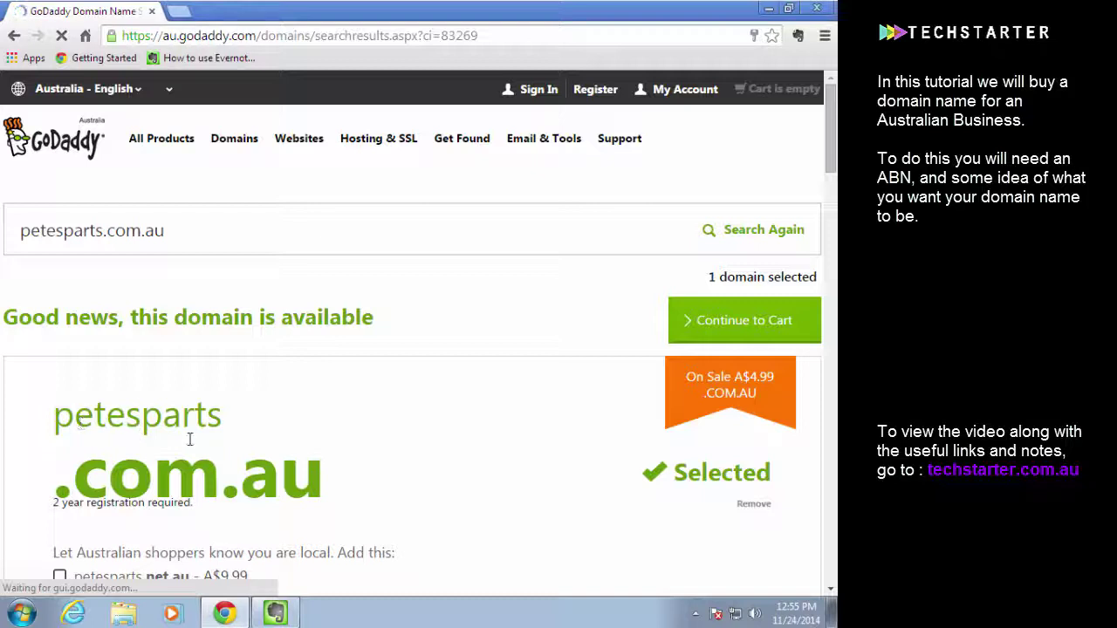
{"action": "scroll", "coordinate": [157, 467], "scroll_direction": "down", "scroll_amount": 1}
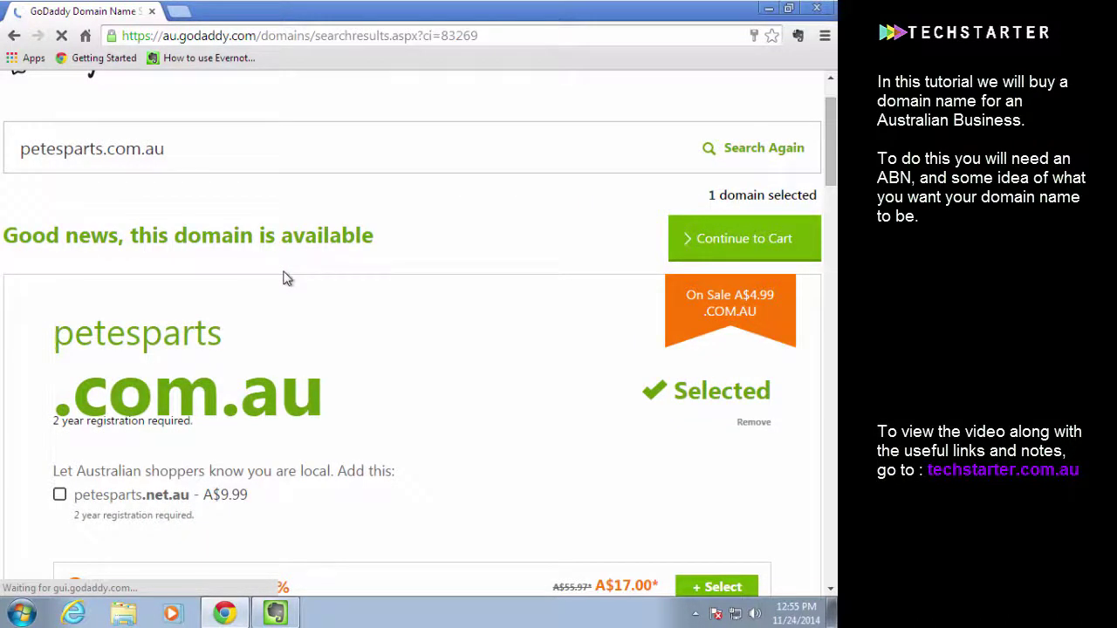
{"action": "scroll", "coordinate": [285, 276], "scroll_direction": "up", "scroll_amount": 1}
{"action": "scroll", "coordinate": [291, 314], "scroll_direction": "down", "scroll_amount": 1}
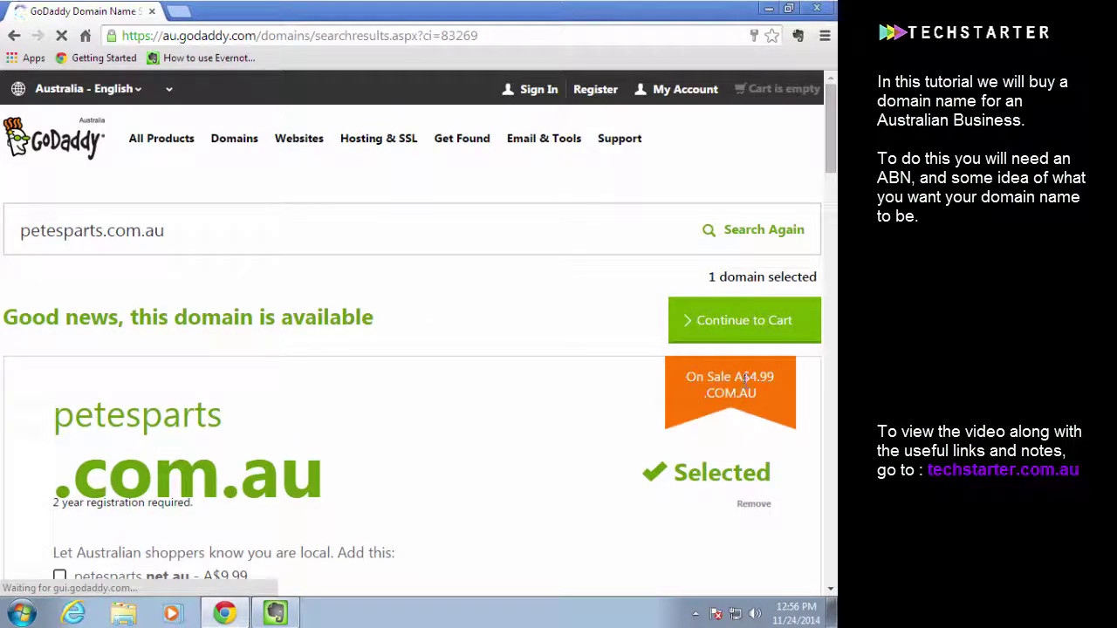
Step: Continue to the cart and look over the options page for the domain
{"action": "left_click", "coordinate": [692, 325]}
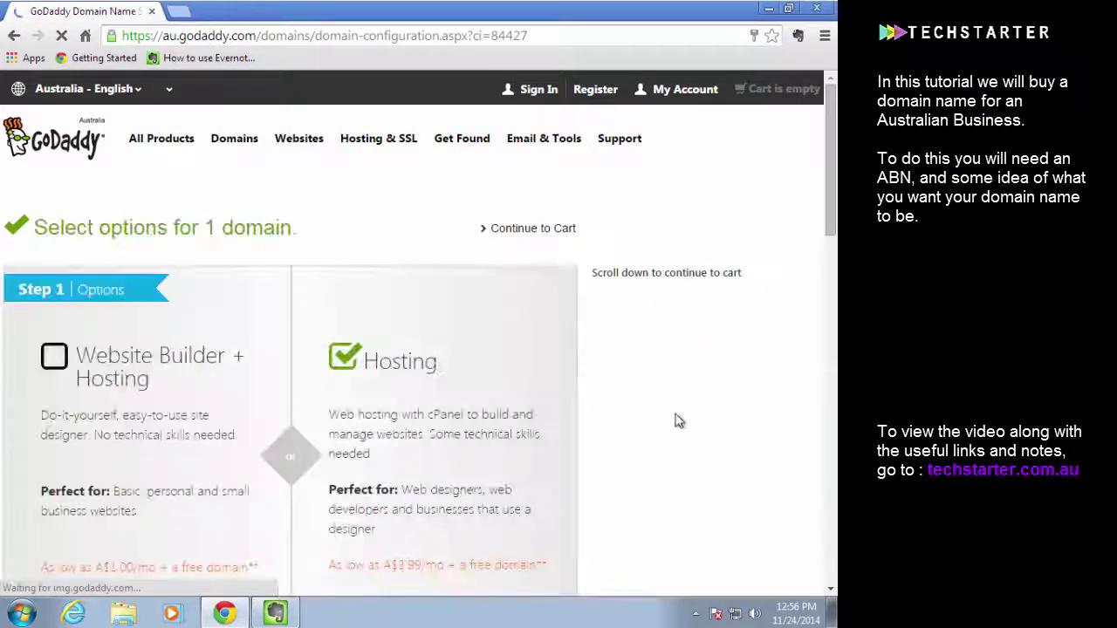
{"action": "scroll", "coordinate": [412, 383], "scroll_direction": "down", "scroll_amount": 5}
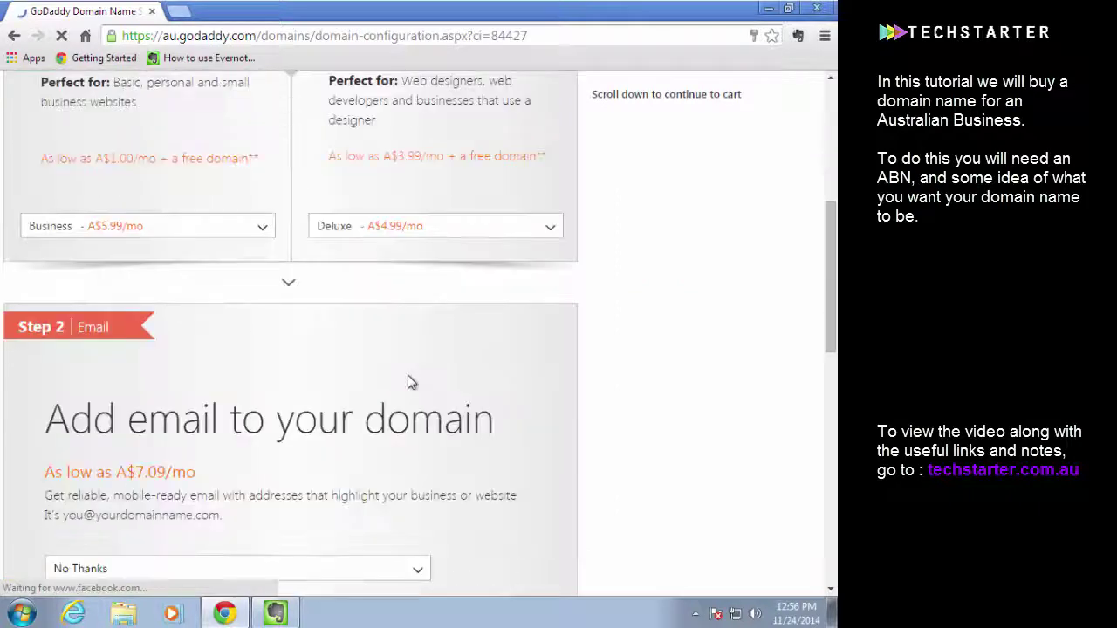
{"action": "scroll", "coordinate": [410, 382], "scroll_direction": "up", "scroll_amount": 5}
{"action": "scroll", "coordinate": [411, 382], "scroll_direction": "down", "scroll_amount": 2}
{"action": "scroll", "coordinate": [410, 383], "scroll_direction": "up", "scroll_amount": 2}
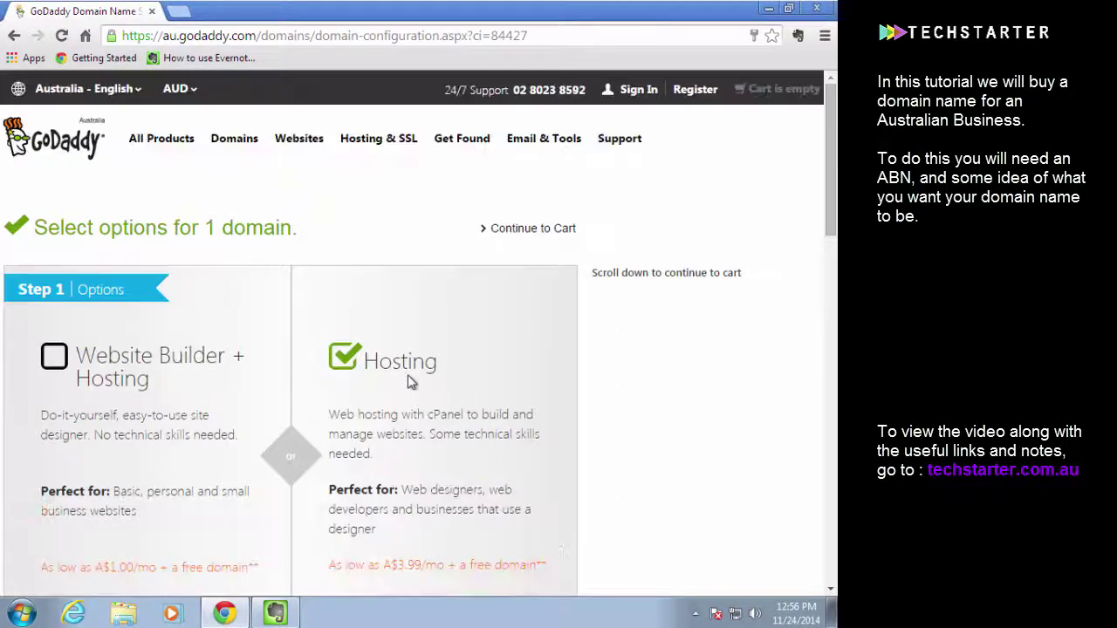
{"action": "scroll", "coordinate": [410, 382], "scroll_direction": "down", "scroll_amount": 4}
{"action": "scroll", "coordinate": [410, 382], "scroll_direction": "up", "scroll_amount": 4}
{"action": "scroll", "coordinate": [406, 381], "scroll_direction": "down", "scroll_amount": 1}
{"action": "scroll", "coordinate": [317, 503], "scroll_direction": "down", "scroll_amount": 3}
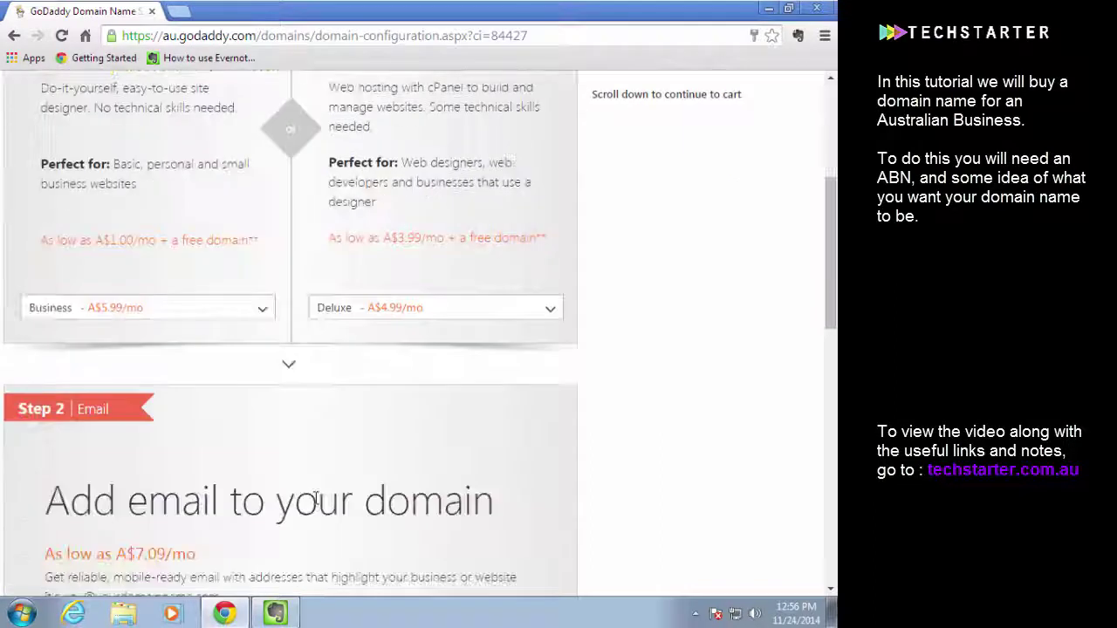
{"action": "scroll", "coordinate": [317, 504], "scroll_direction": "up", "scroll_amount": 4}
{"action": "scroll", "coordinate": [317, 503], "scroll_direction": "down", "scroll_amount": 1}
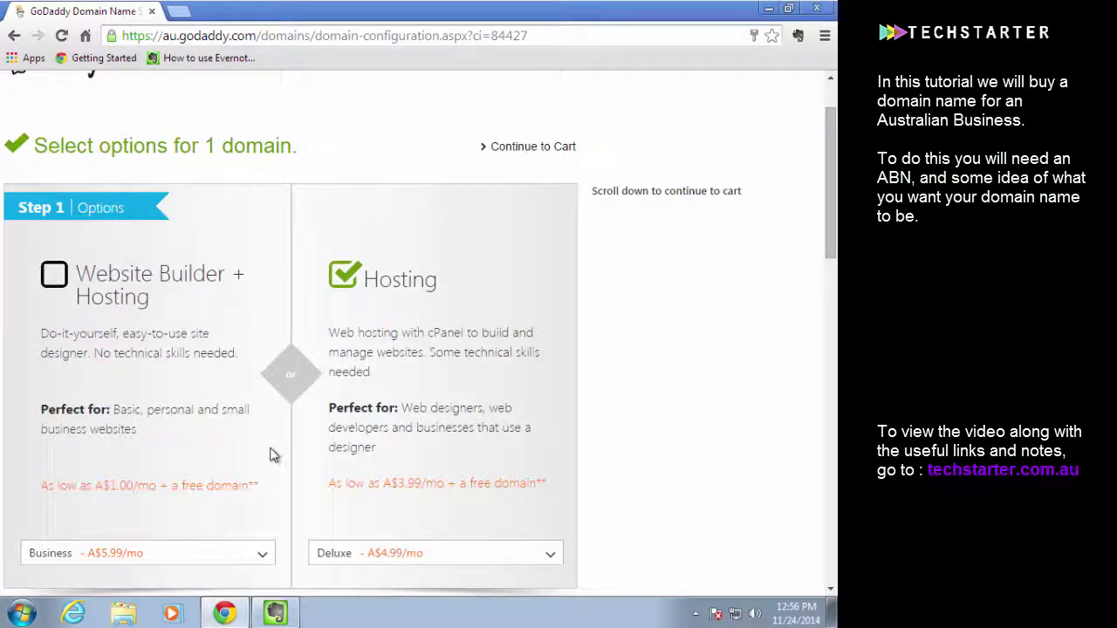
{"action": "scroll", "coordinate": [271, 455], "scroll_direction": "down", "scroll_amount": 1}
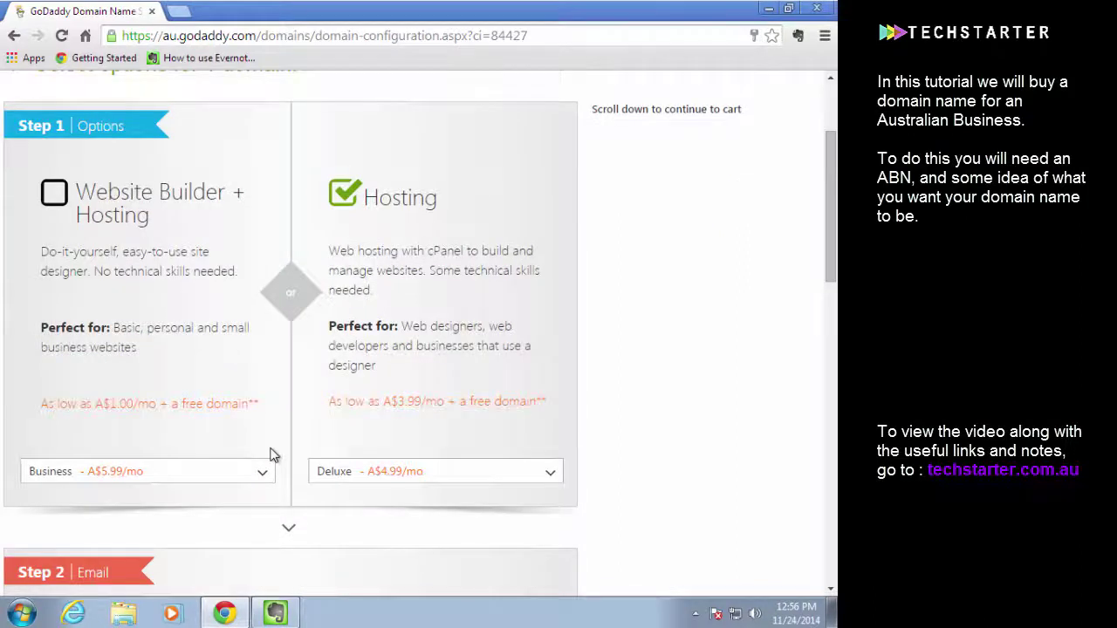
{"action": "scroll", "coordinate": [384, 445], "scroll_direction": "up", "scroll_amount": 2}
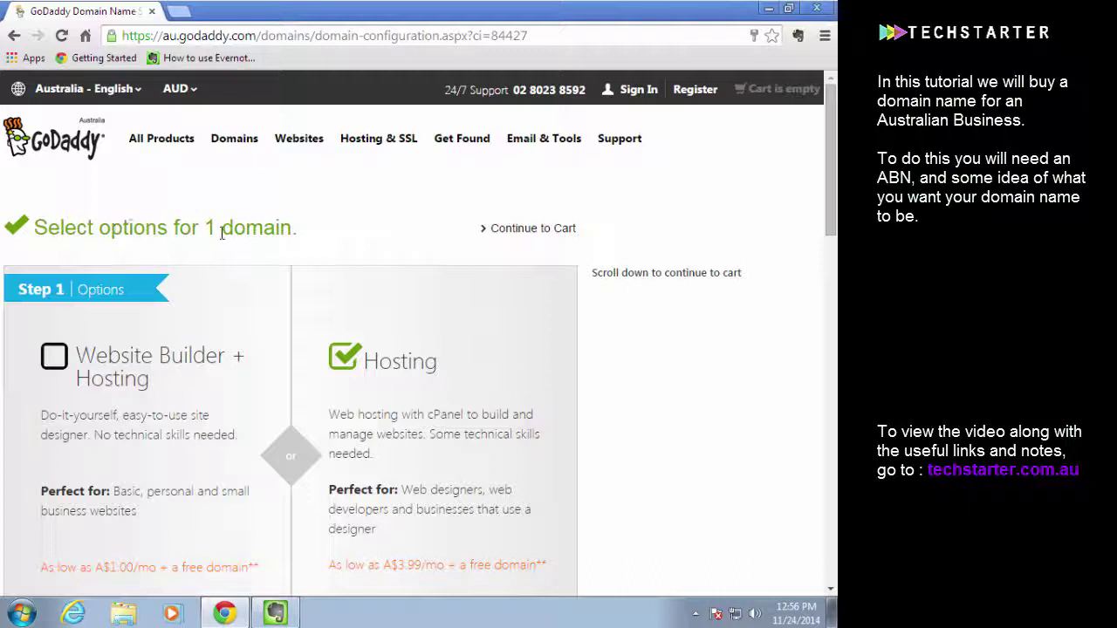
{"action": "scroll", "coordinate": [407, 353], "scroll_direction": "down", "scroll_amount": 1}
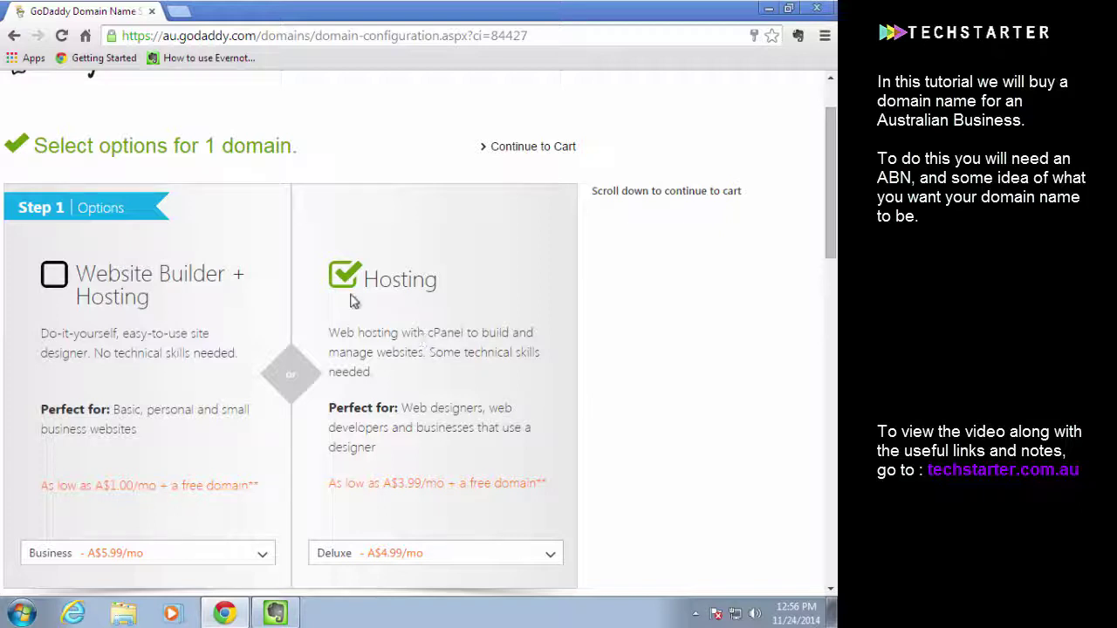
{"action": "scroll", "coordinate": [350, 292], "scroll_direction": "down", "scroll_amount": 1}
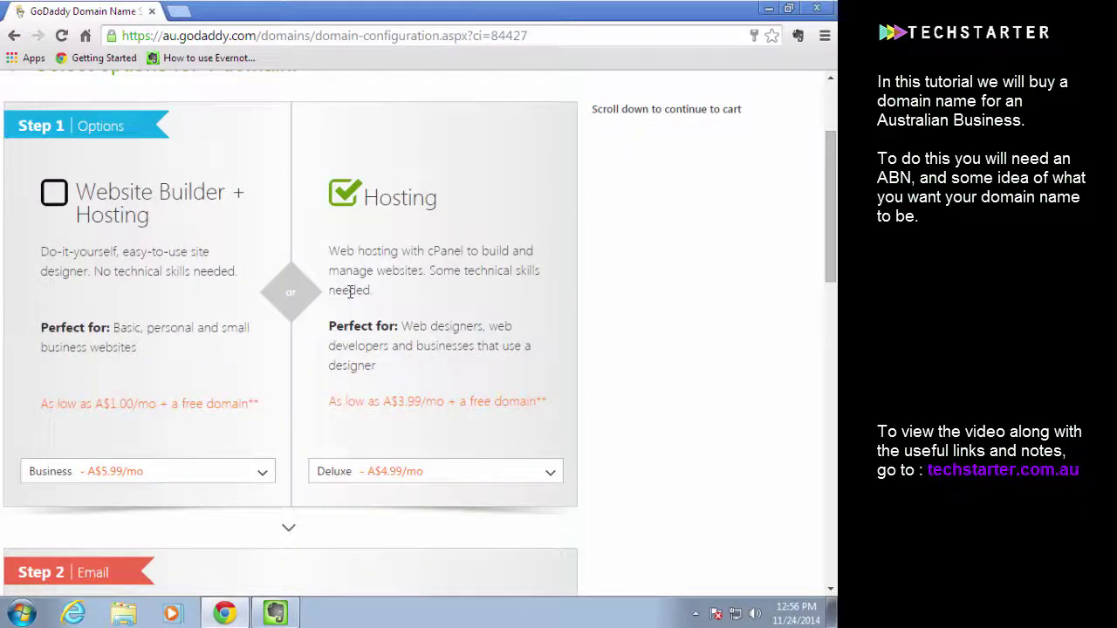
{"action": "scroll", "coordinate": [350, 292], "scroll_direction": "up", "scroll_amount": 1}
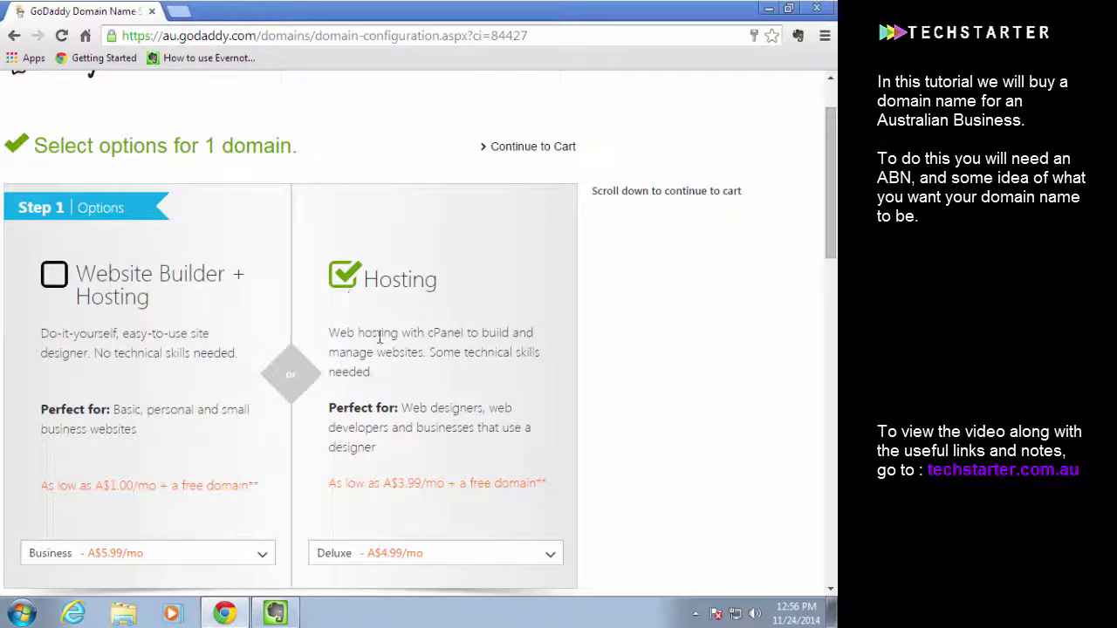
Step: Untick and re-tick Hosting, then show the plan list with Deluxe at A$4.99/mo
{"action": "left_click", "coordinate": [345, 281]}
{"action": "left_click", "coordinate": [349, 284]}
{"action": "scroll", "coordinate": [419, 319], "scroll_direction": "down", "scroll_amount": 1}
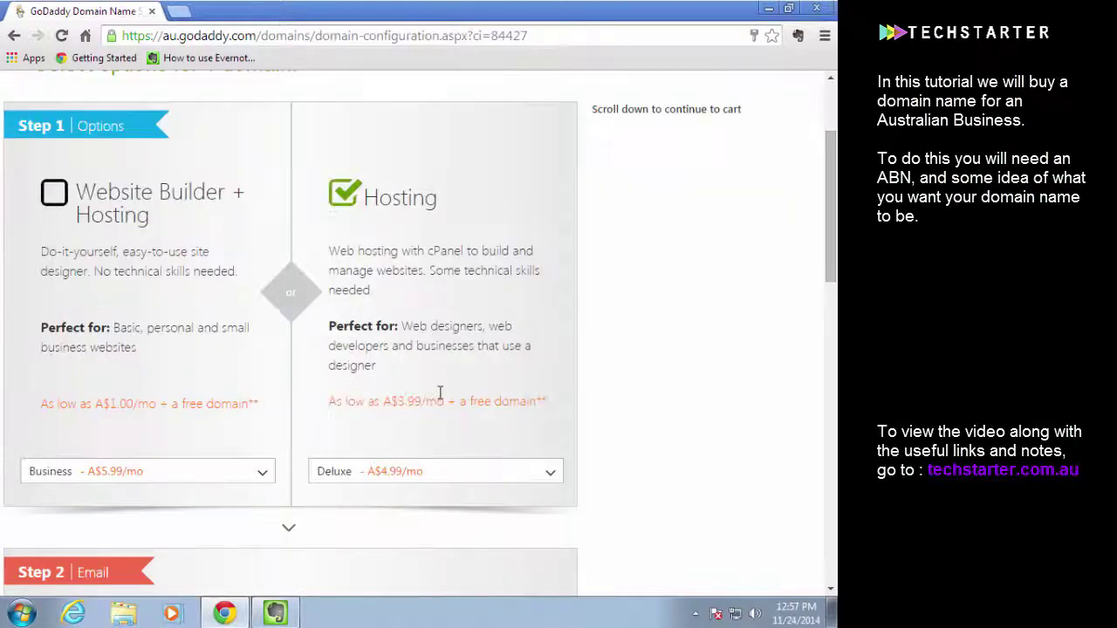
{"action": "left_click", "coordinate": [394, 472]}
Step: Compare the hosting plans and close the list with Deluxe at A$4.99/mo kept
{"action": "scroll", "coordinate": [403, 465], "scroll_direction": "down", "scroll_amount": 1}
{"action": "scroll", "coordinate": [405, 461], "scroll_direction": "down", "scroll_amount": 2}
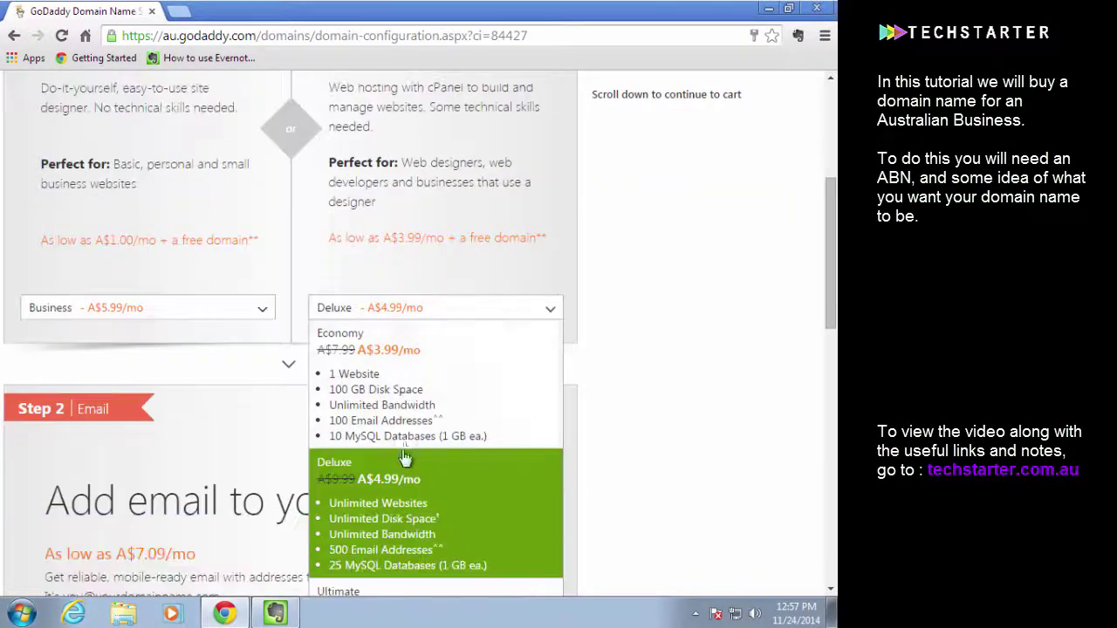
{"action": "scroll", "coordinate": [366, 297], "scroll_direction": "down", "scroll_amount": 1}
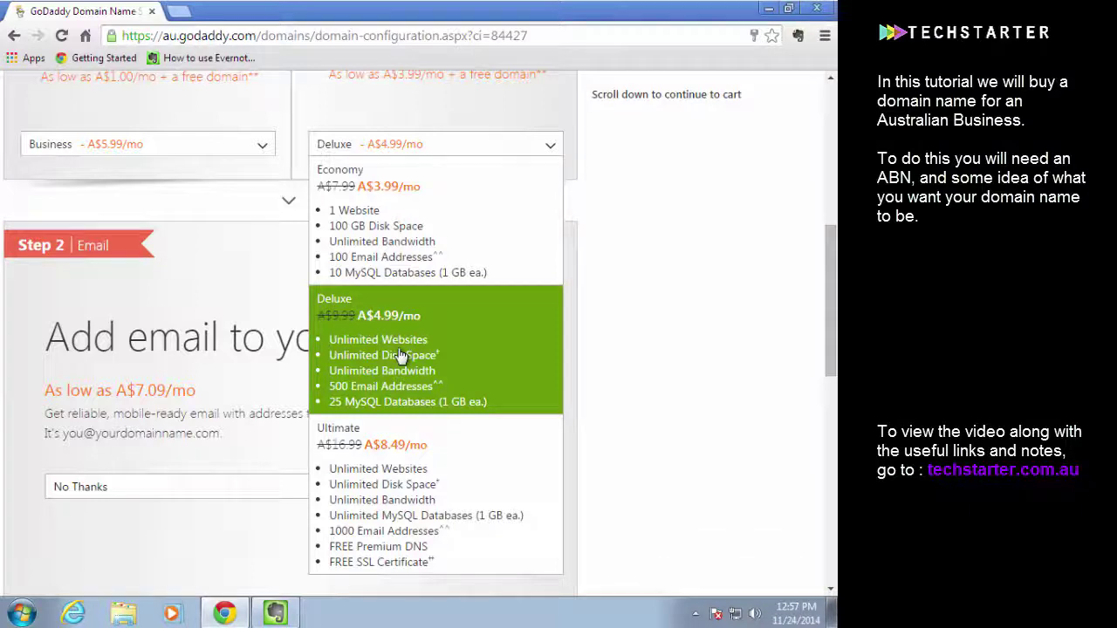
{"action": "left_click", "coordinate": [399, 355]}
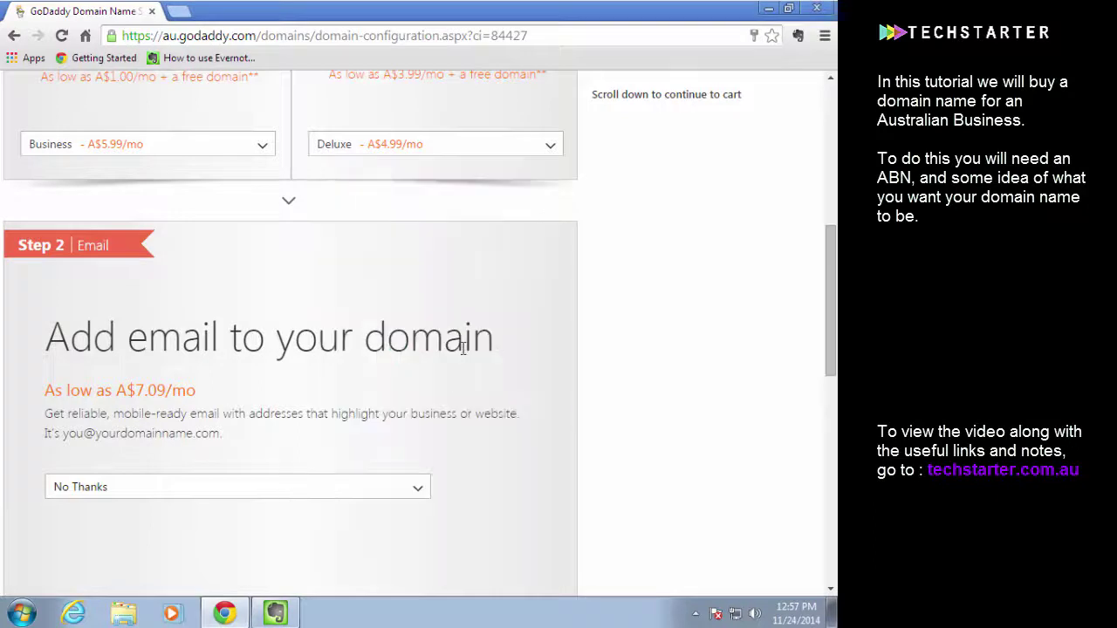
{"action": "scroll", "coordinate": [624, 297], "scroll_direction": "up", "scroll_amount": 3}
{"action": "scroll", "coordinate": [545, 360], "scroll_direction": "up", "scroll_amount": 2}
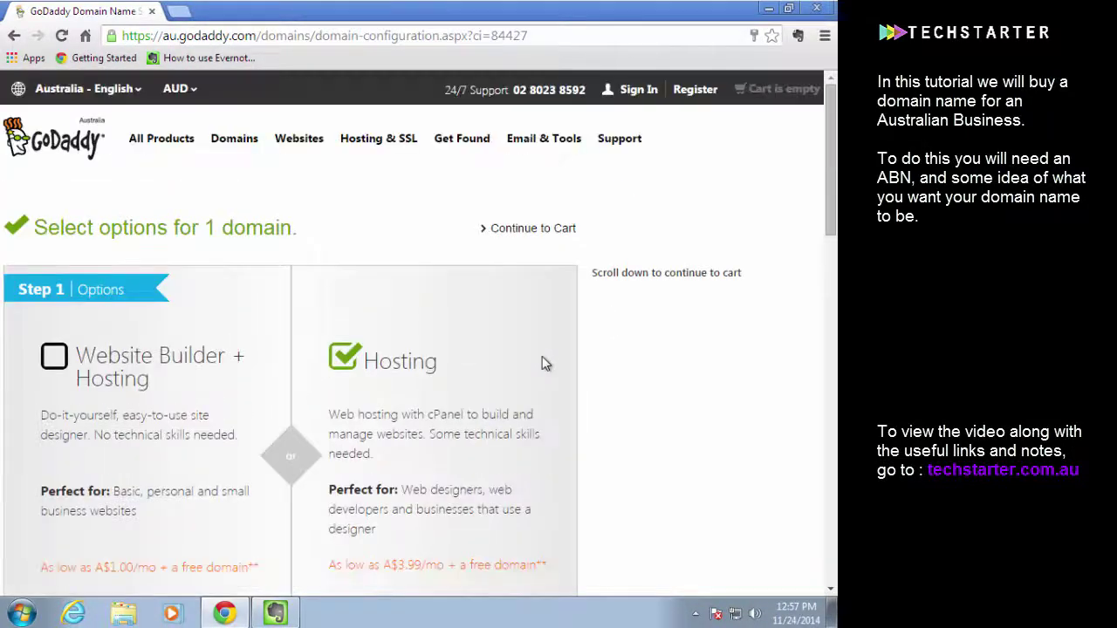
Step: Continue to the Domain Information form and review it down to the account login box
{"action": "left_click", "coordinate": [529, 234]}
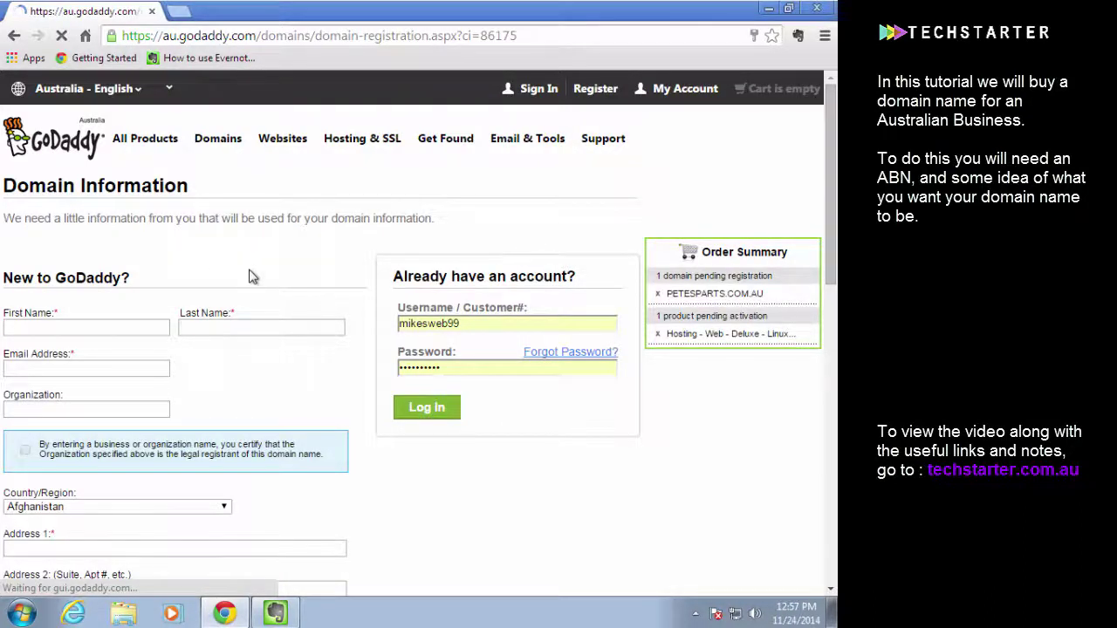
{"action": "scroll", "coordinate": [249, 276], "scroll_direction": "down", "scroll_amount": 1}
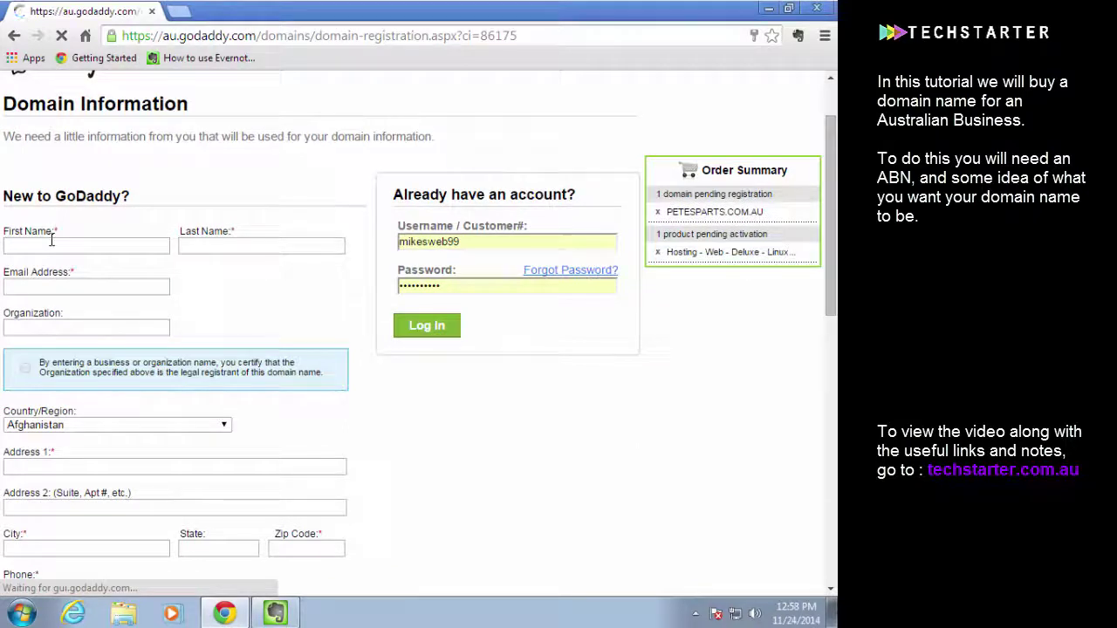
{"action": "scroll", "coordinate": [52, 240], "scroll_direction": "down", "scroll_amount": 2}
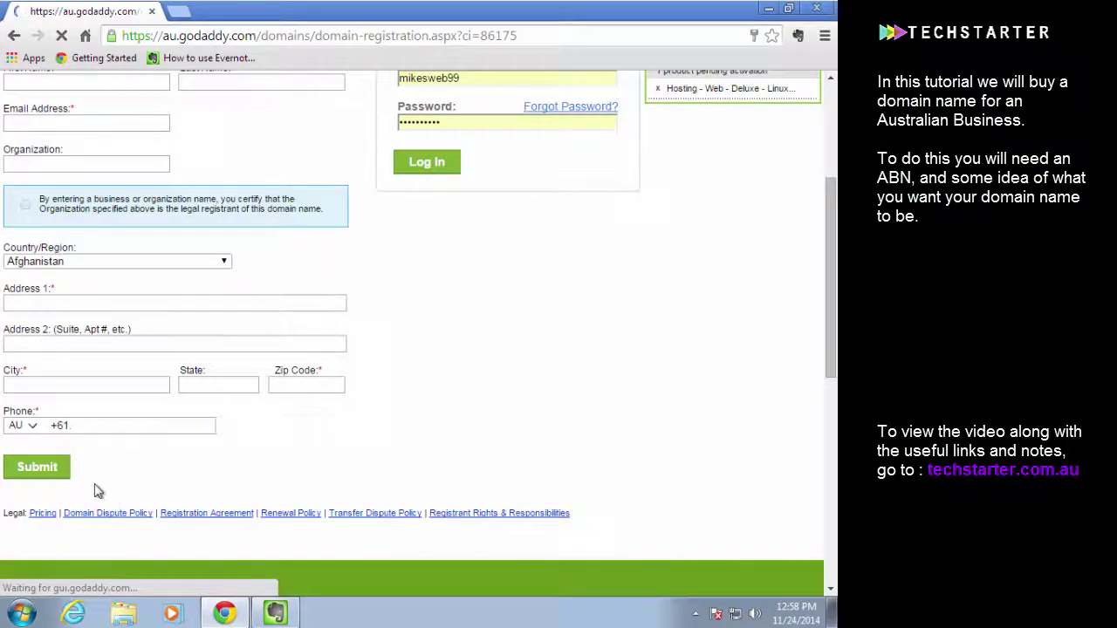
{"action": "scroll", "coordinate": [51, 244], "scroll_direction": "up", "scroll_amount": 2}
{"action": "scroll", "coordinate": [50, 244], "scroll_direction": "down", "scroll_amount": 1}
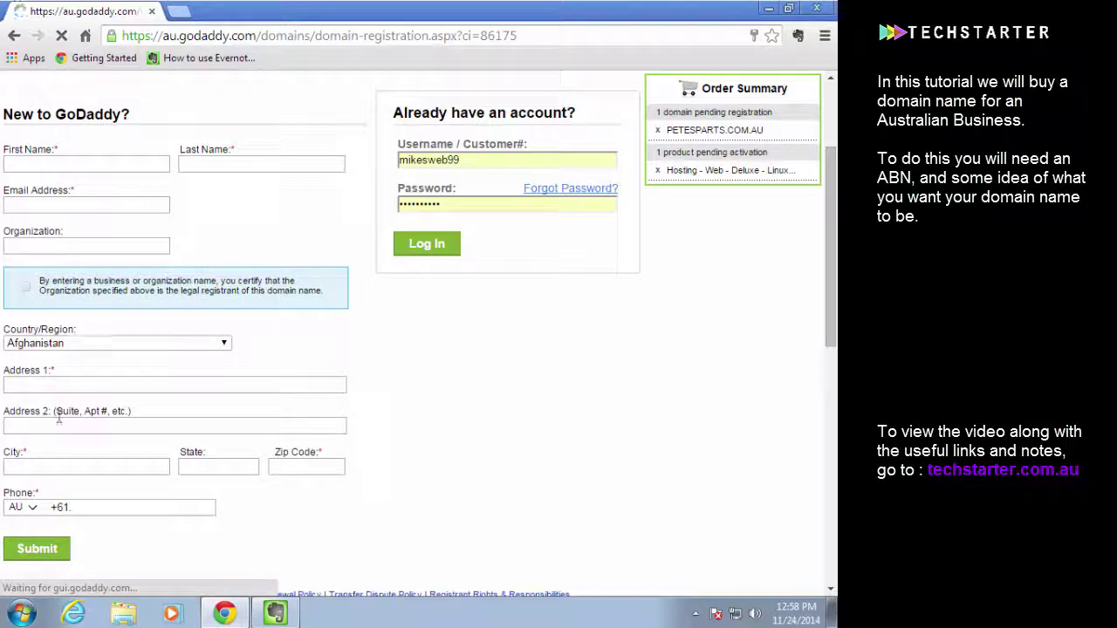
{"action": "scroll", "coordinate": [146, 244], "scroll_direction": "up", "scroll_amount": 2}
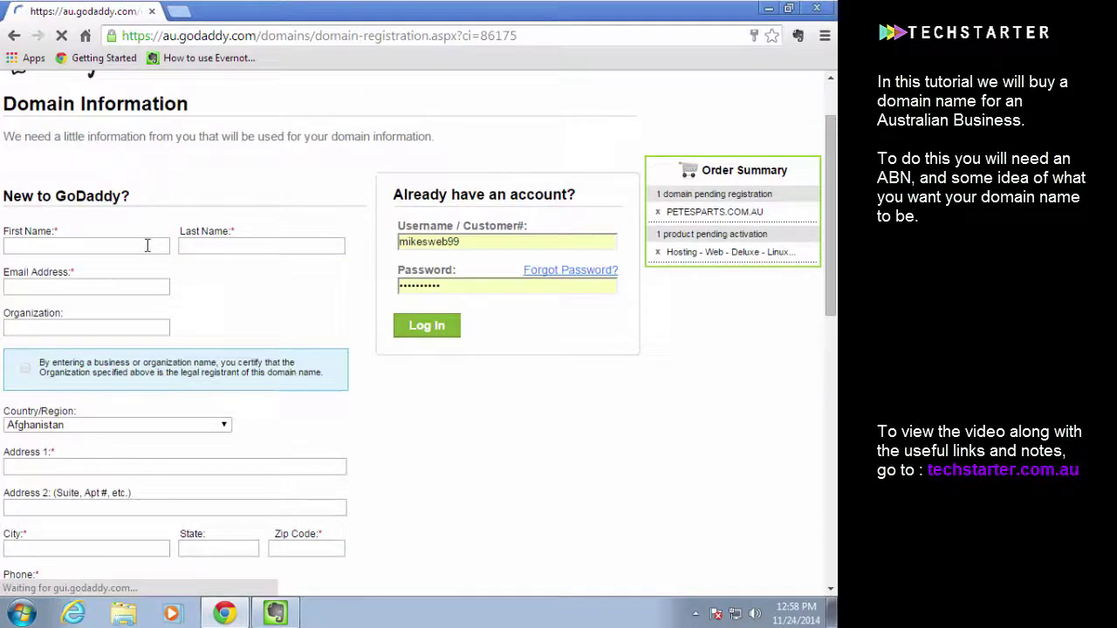
{"action": "scroll", "coordinate": [146, 251], "scroll_direction": "down", "scroll_amount": 2}
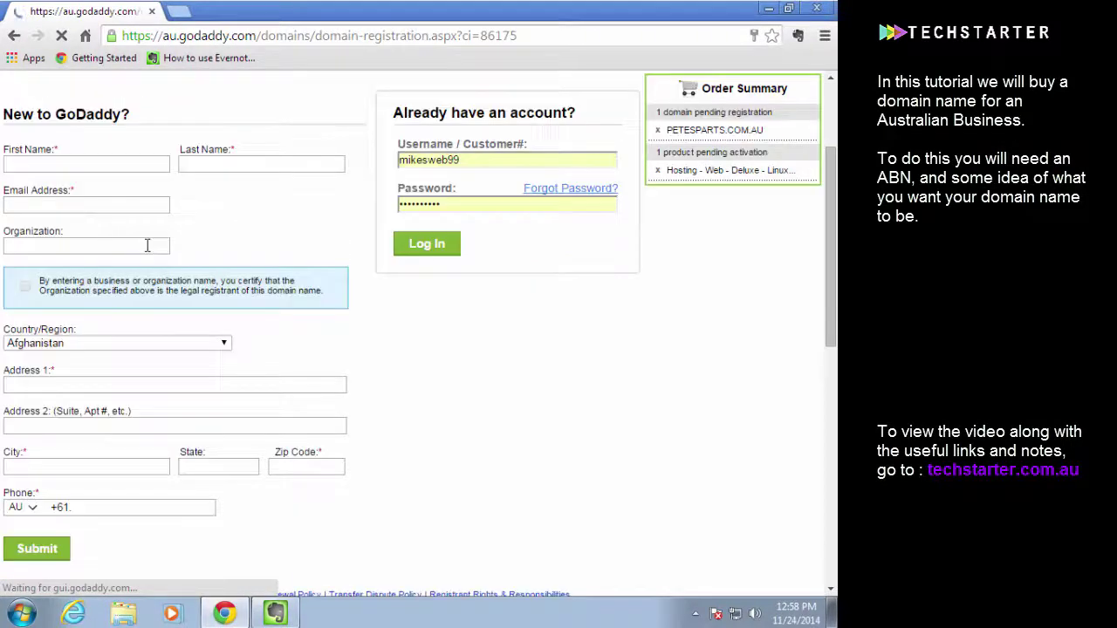
{"action": "scroll", "coordinate": [146, 245], "scroll_direction": "up", "scroll_amount": 1}
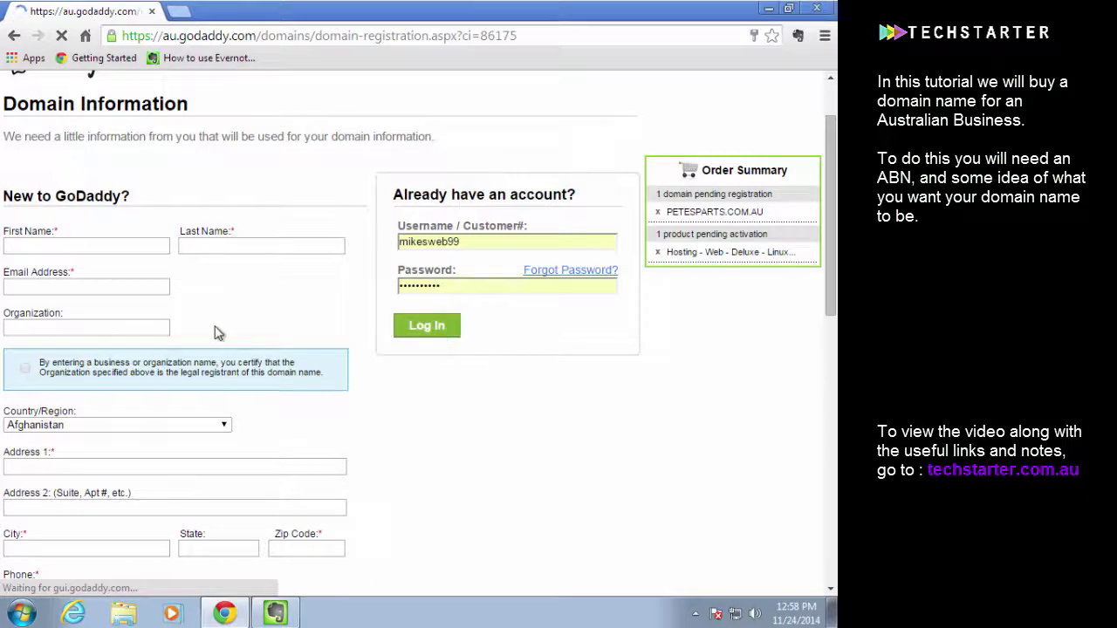
{"action": "scroll", "coordinate": [212, 329], "scroll_direction": "down", "scroll_amount": 2}
{"action": "scroll", "coordinate": [212, 329], "scroll_direction": "up", "scroll_amount": 2}
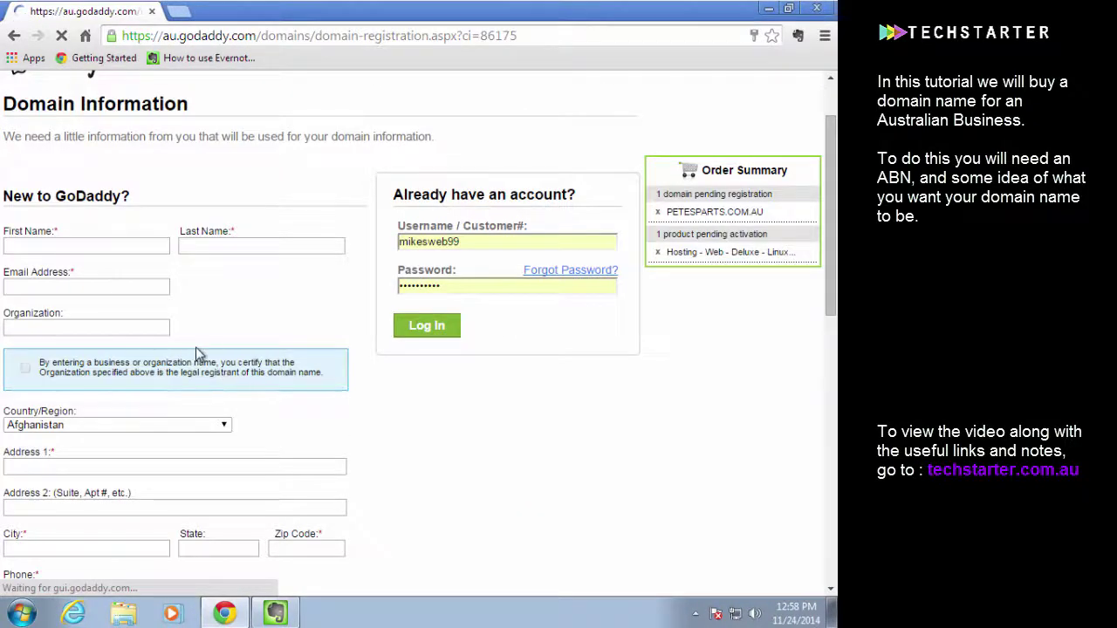
{"action": "scroll", "coordinate": [196, 353], "scroll_direction": "up", "scroll_amount": 1}
{"action": "scroll", "coordinate": [219, 354], "scroll_direction": "down", "scroll_amount": 1}
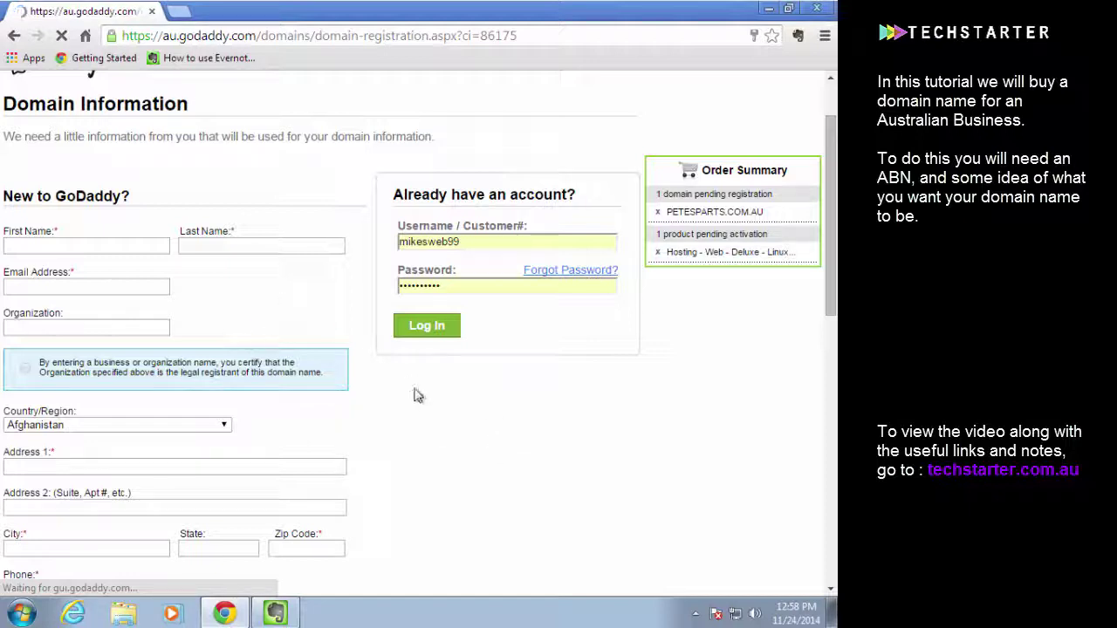
{"action": "scroll", "coordinate": [322, 420], "scroll_direction": "down", "scroll_amount": 1}
{"action": "scroll", "coordinate": [321, 420], "scroll_direction": "up", "scroll_amount": 1}
Step: Log in and fill the .com.au form: legal entity name, Sole Trader, and ABN
{"action": "left_click", "coordinate": [430, 329]}
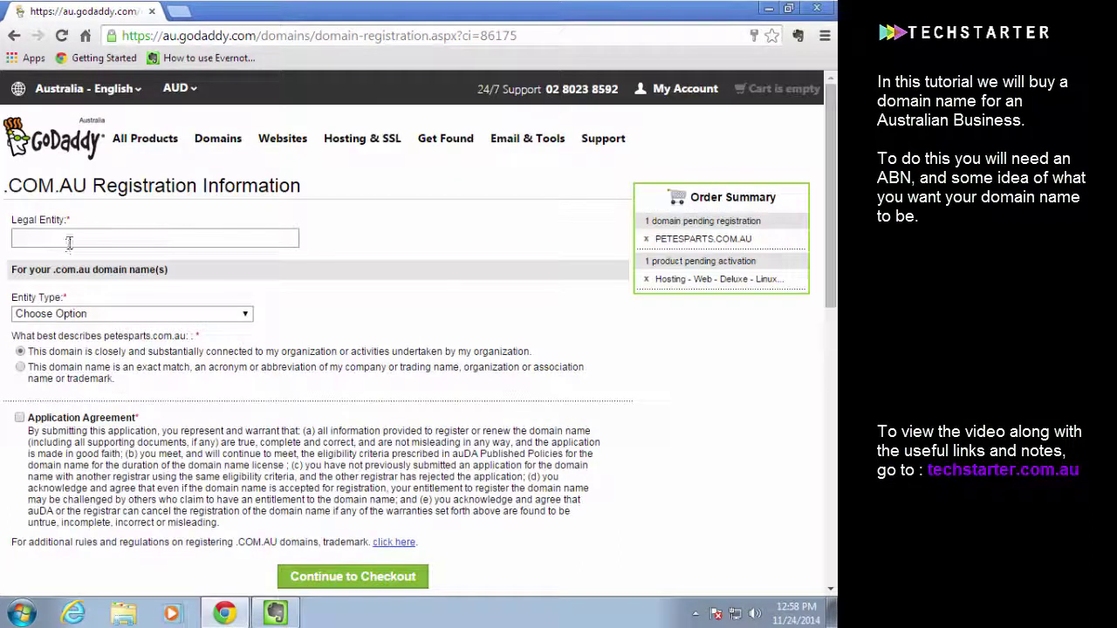
{"action": "left_click", "coordinate": [70, 242]}
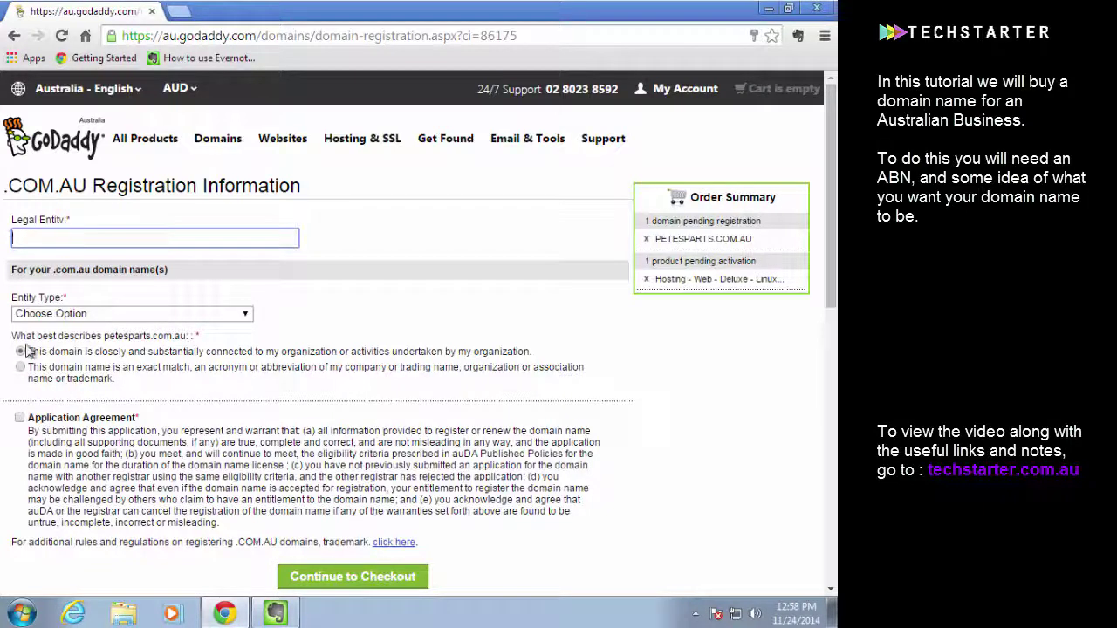
{"action": "left_click", "coordinate": [37, 316]}
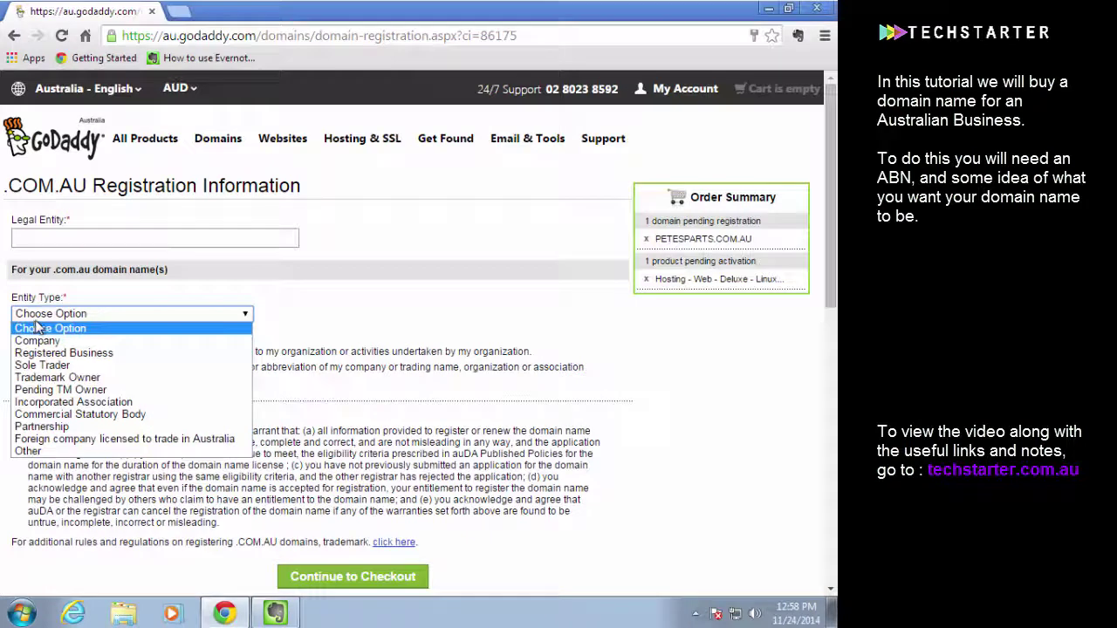
{"action": "left_click", "coordinate": [50, 365]}
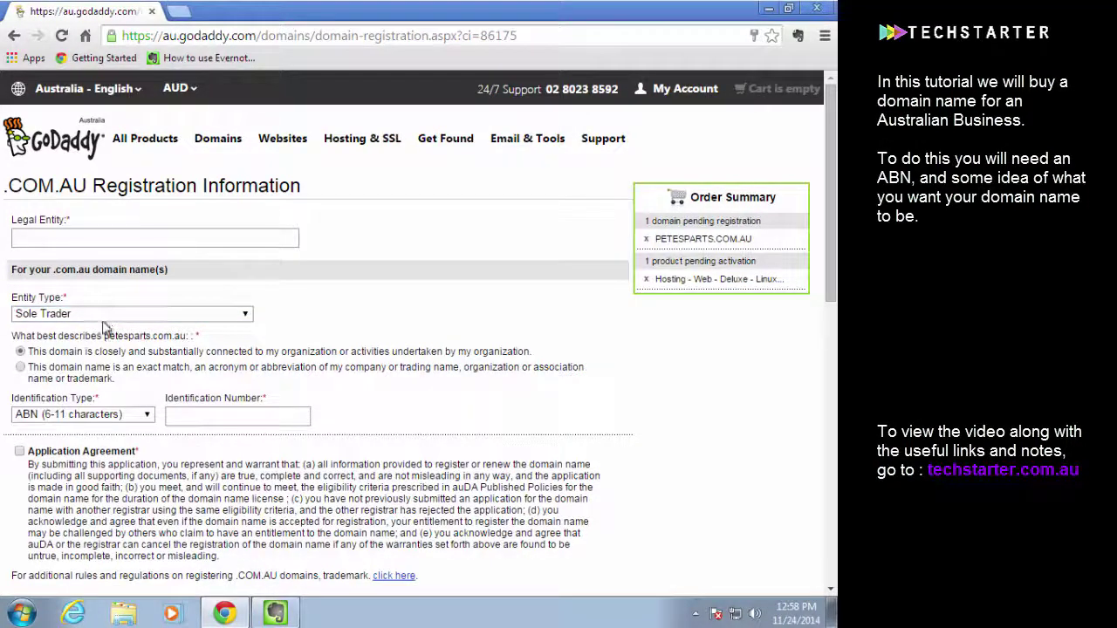
{"action": "left_click", "coordinate": [93, 240]}
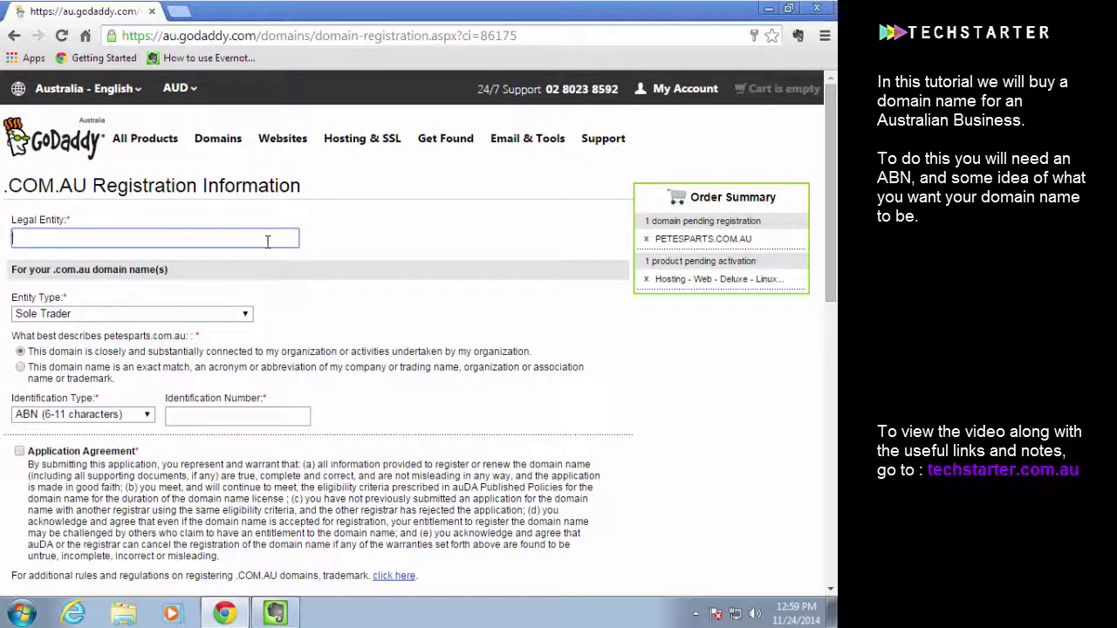
{"action": "left_click", "coordinate": [178, 416]}
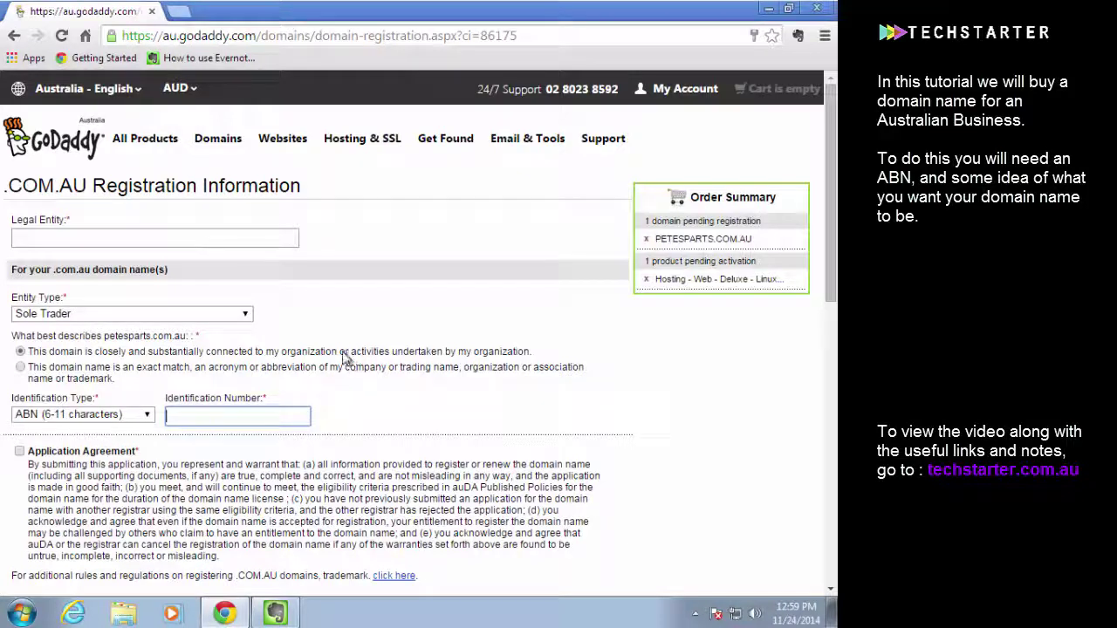
Step: Highlight wording in the eligibility descriptions to explain the closely-connected option
{"action": "double_click", "coordinate": [365, 353]}
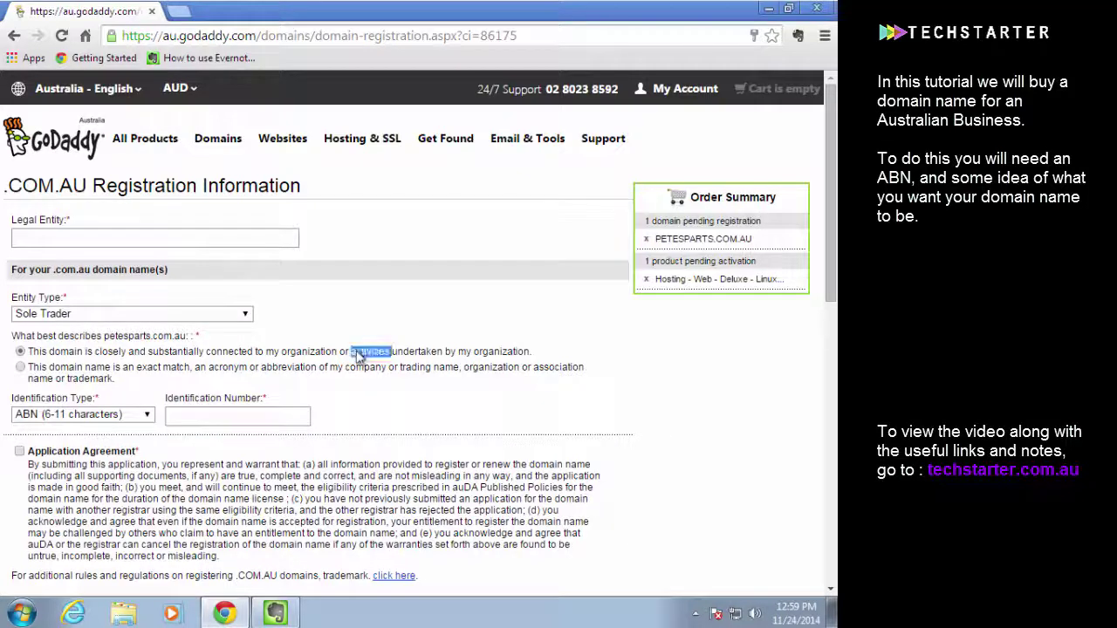
{"action": "left_click", "coordinate": [417, 357]}
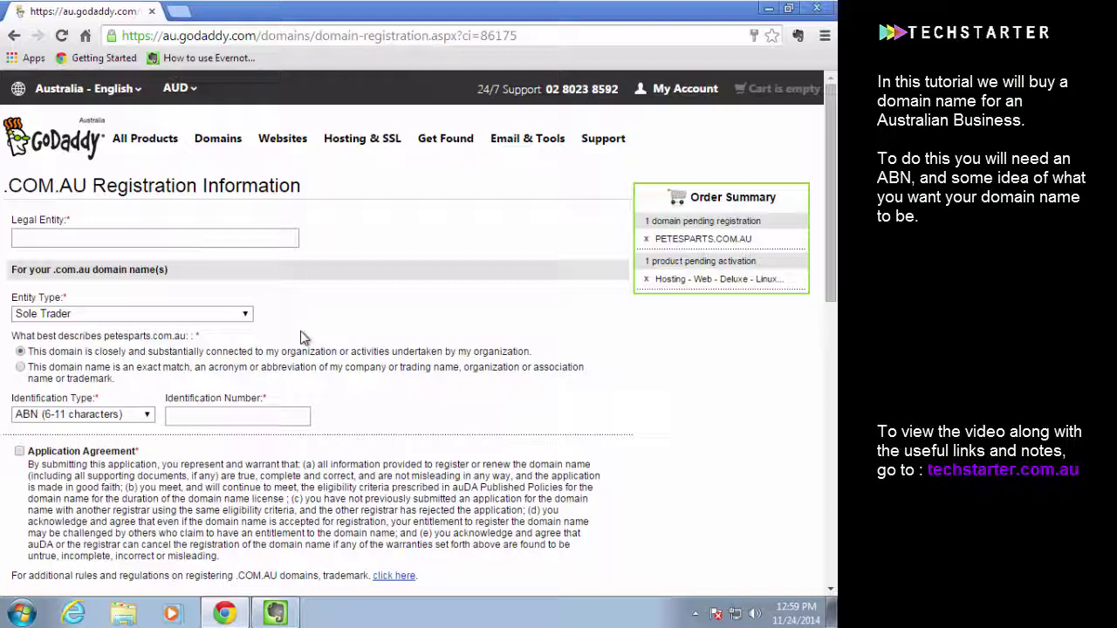
{"action": "left_click_drag", "start_coordinate": [196, 354], "coordinate": [390, 354]}
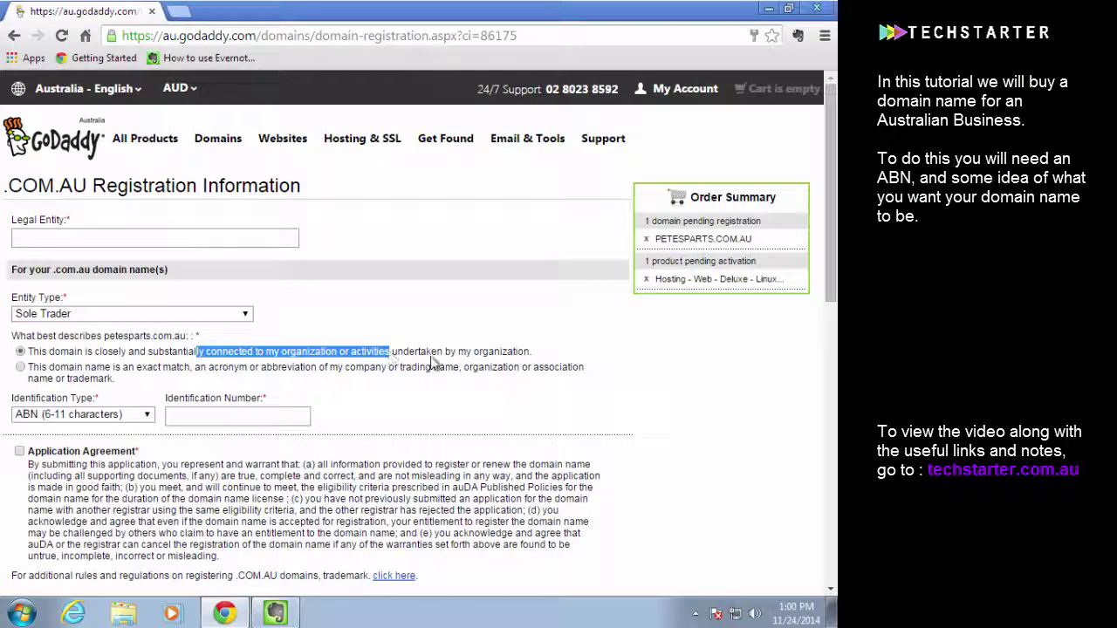
{"action": "left_click", "coordinate": [431, 363]}
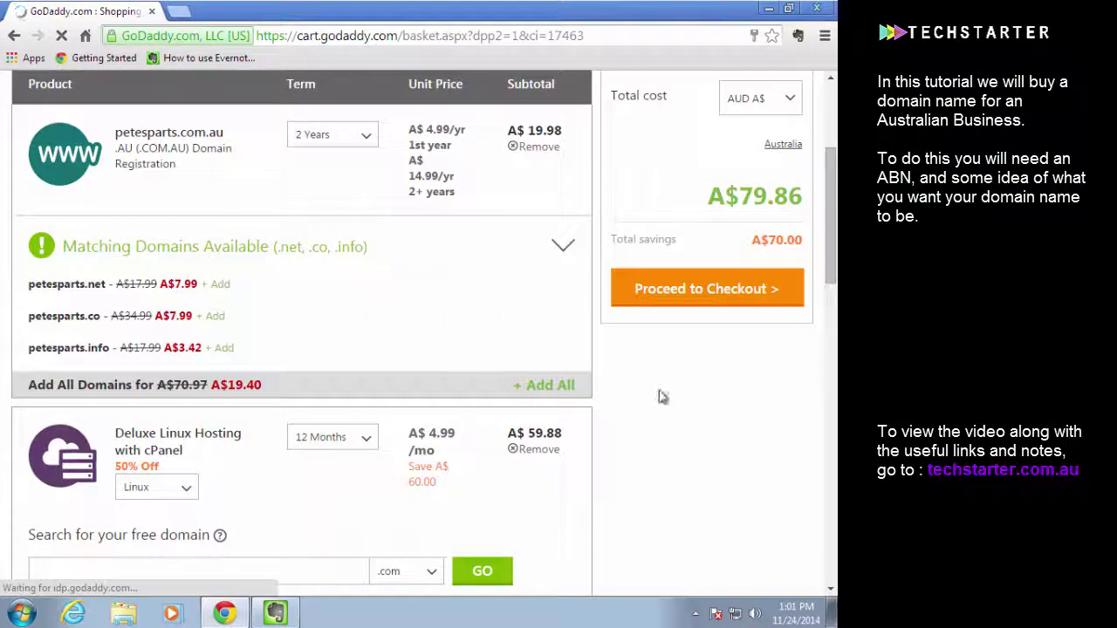
{"action": "scroll", "coordinate": [593, 381], "scroll_direction": "up", "scroll_amount": 3}
{"action": "scroll", "coordinate": [571, 386], "scroll_direction": "down", "scroll_amount": 3}
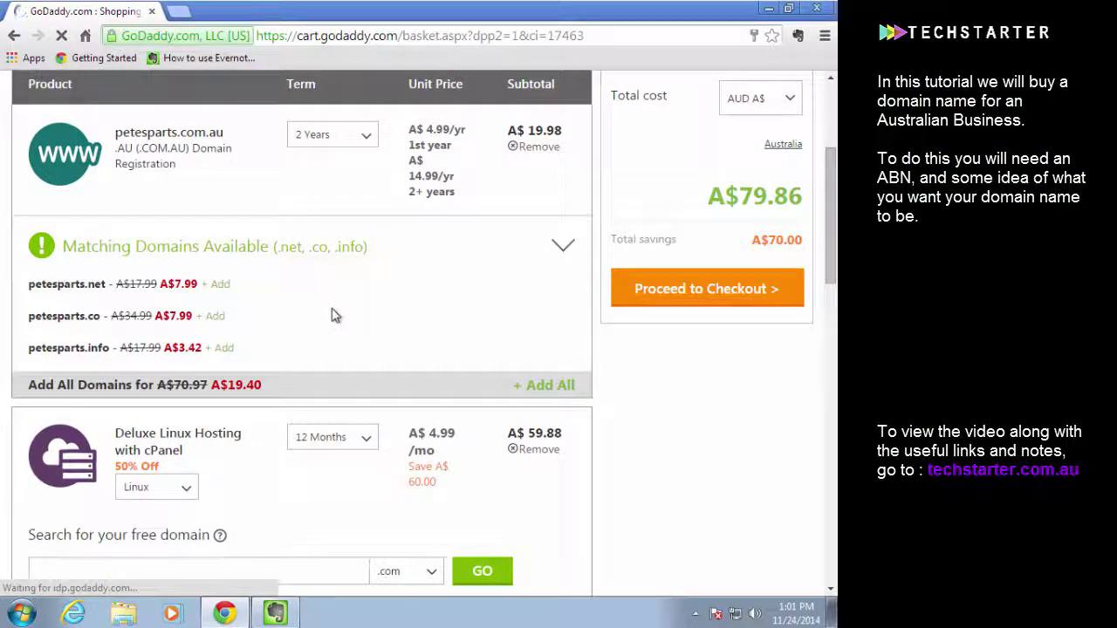
{"action": "scroll", "coordinate": [332, 315], "scroll_direction": "up", "scroll_amount": 2}
{"action": "scroll", "coordinate": [332, 318], "scroll_direction": "down", "scroll_amount": 2}
{"action": "scroll", "coordinate": [334, 321], "scroll_direction": "up", "scroll_amount": 2}
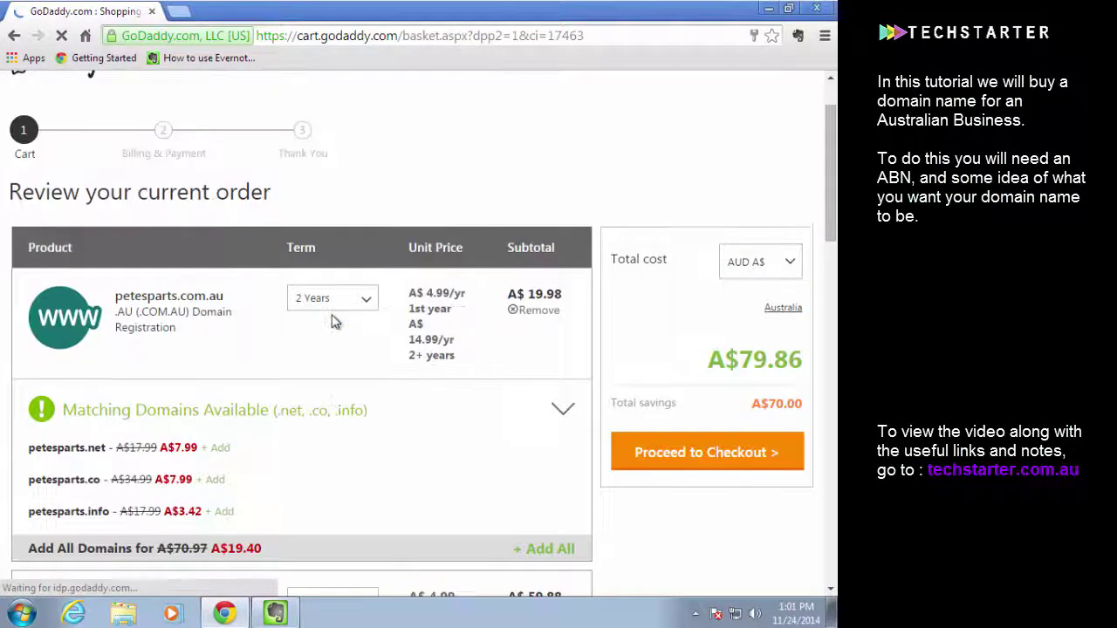
{"action": "scroll", "coordinate": [332, 323], "scroll_direction": "down", "scroll_amount": 2}
{"action": "scroll", "coordinate": [332, 323], "scroll_direction": "up", "scroll_amount": 1}
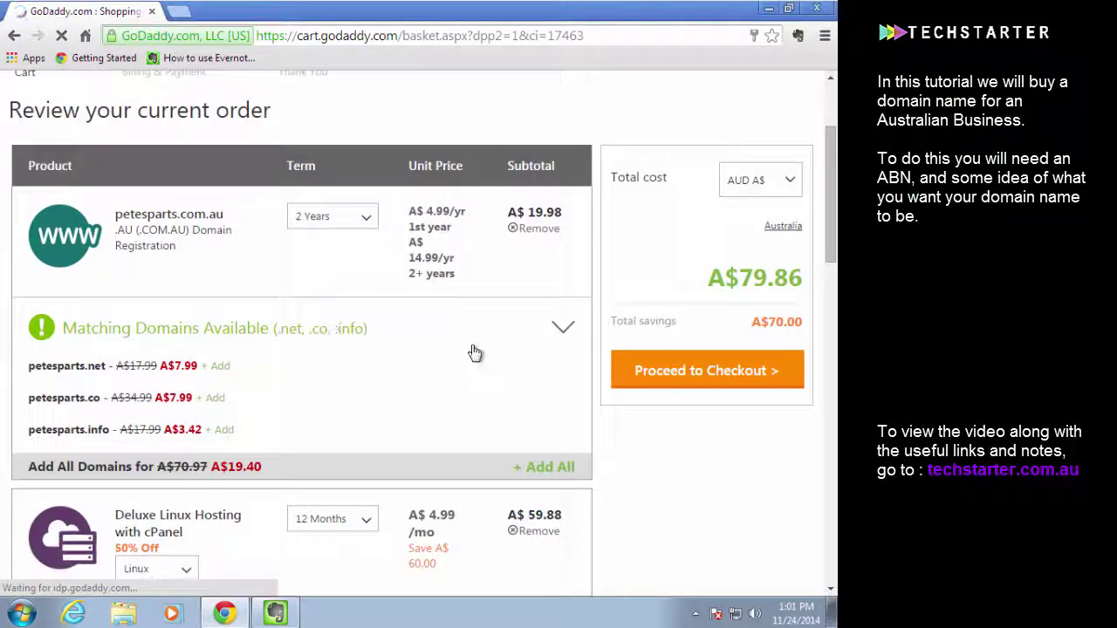
{"action": "scroll", "coordinate": [441, 349], "scroll_direction": "down", "scroll_amount": 1}
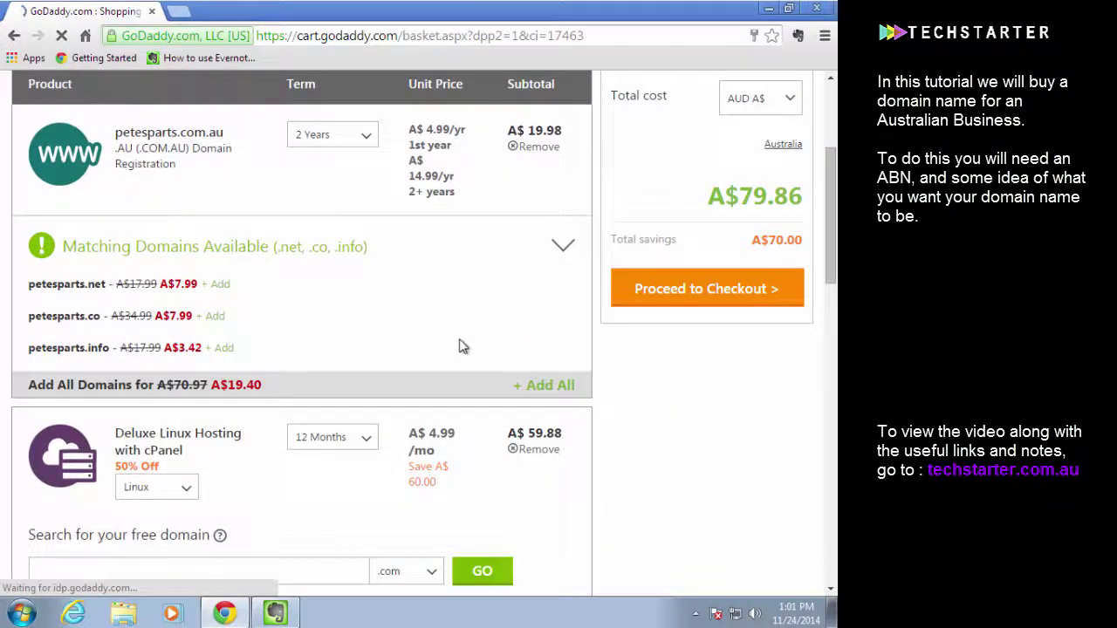
{"action": "scroll", "coordinate": [463, 347], "scroll_direction": "down", "scroll_amount": 1}
{"action": "scroll", "coordinate": [461, 344], "scroll_direction": "up", "scroll_amount": 1}
{"action": "left_click_drag", "start_coordinate": [411, 437], "coordinate": [442, 450]}
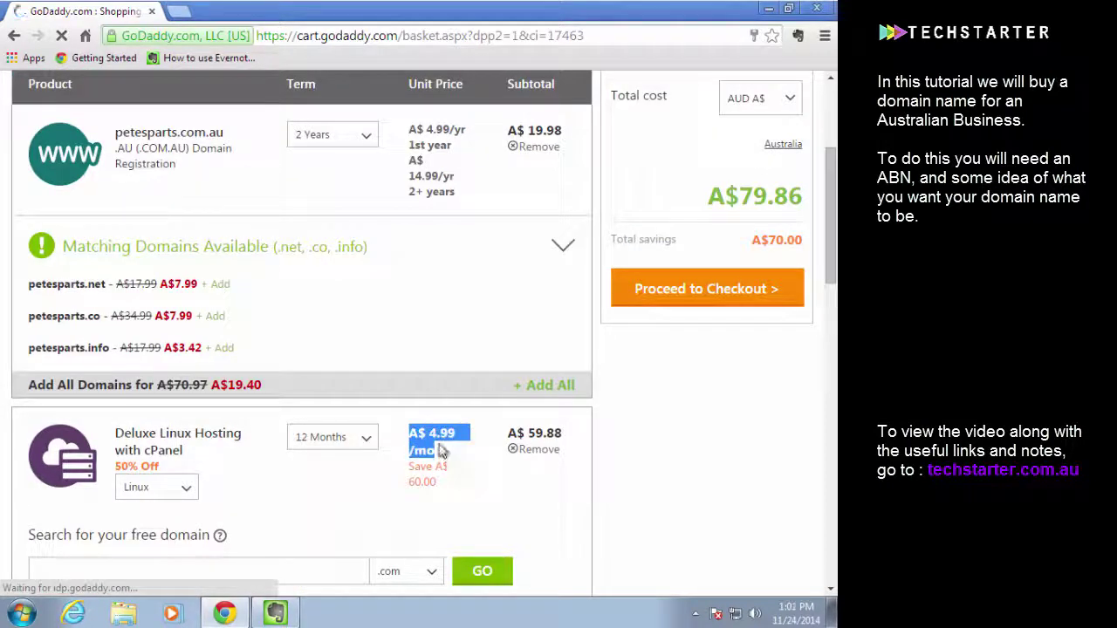
{"action": "left_click", "coordinate": [442, 451]}
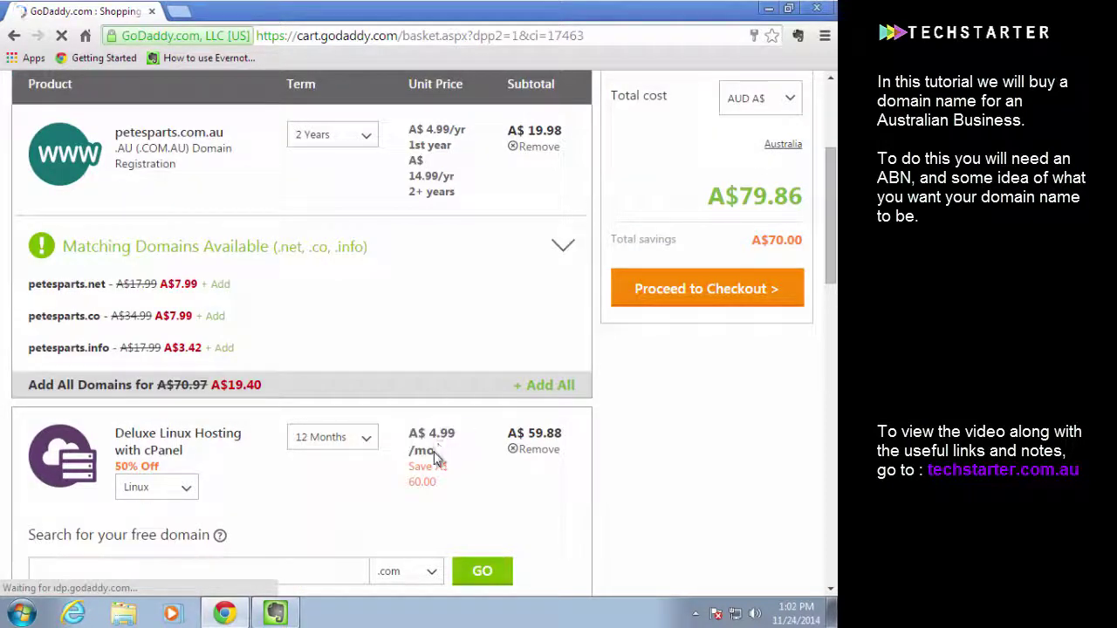
{"action": "left_click", "coordinate": [337, 444]}
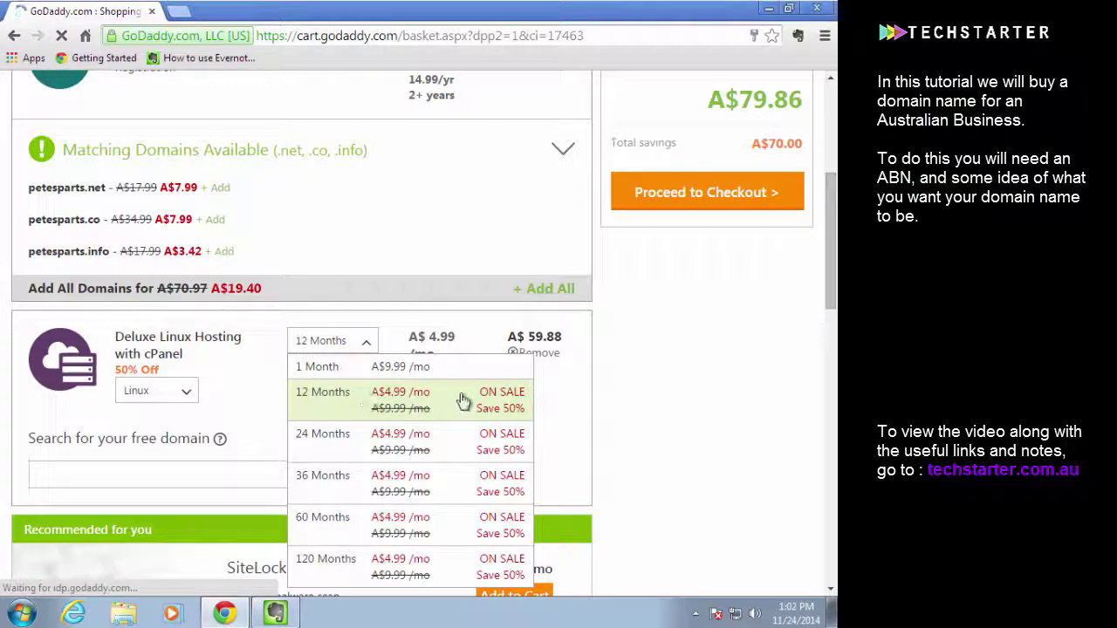
{"action": "left_click", "coordinate": [618, 369]}
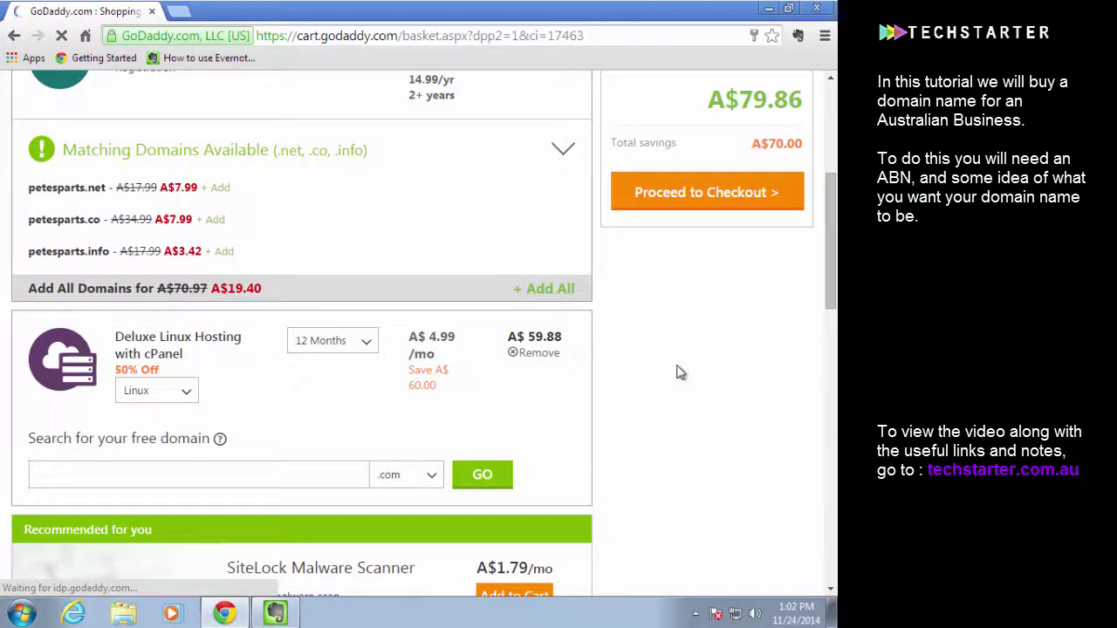
{"action": "scroll", "coordinate": [678, 369], "scroll_direction": "up", "scroll_amount": 3}
{"action": "scroll", "coordinate": [681, 371], "scroll_direction": "down", "scroll_amount": 1}
{"action": "scroll", "coordinate": [681, 370], "scroll_direction": "down", "scroll_amount": 2}
{"action": "scroll", "coordinate": [681, 371], "scroll_direction": "up", "scroll_amount": 2}
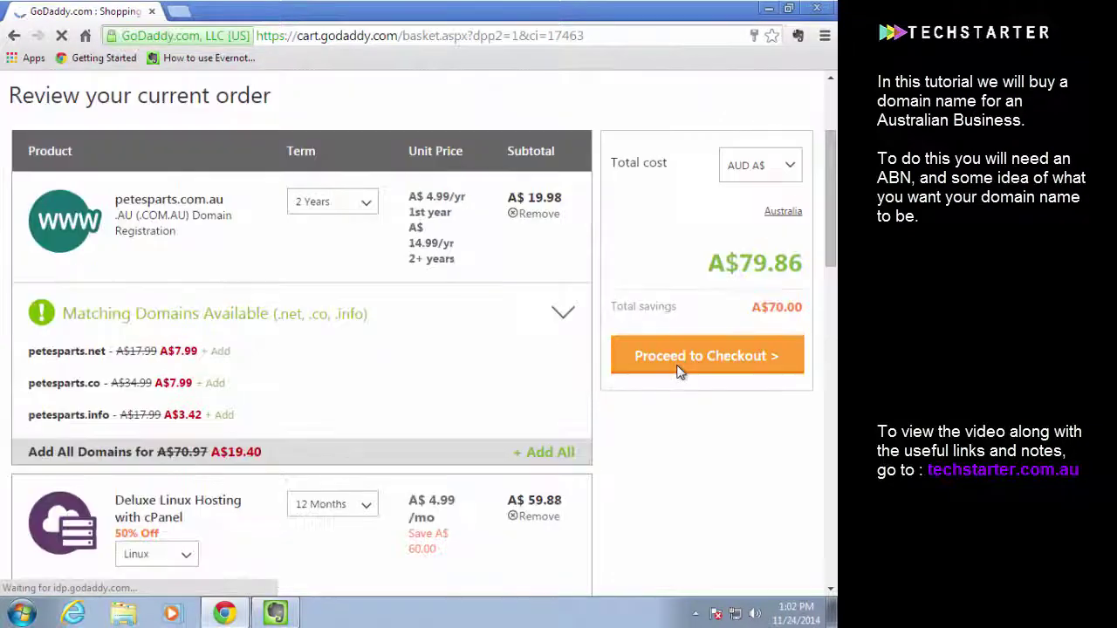
{"action": "scroll", "coordinate": [681, 370], "scroll_direction": "up", "scroll_amount": 1}
{"action": "scroll", "coordinate": [681, 371], "scroll_direction": "down", "scroll_amount": 2}
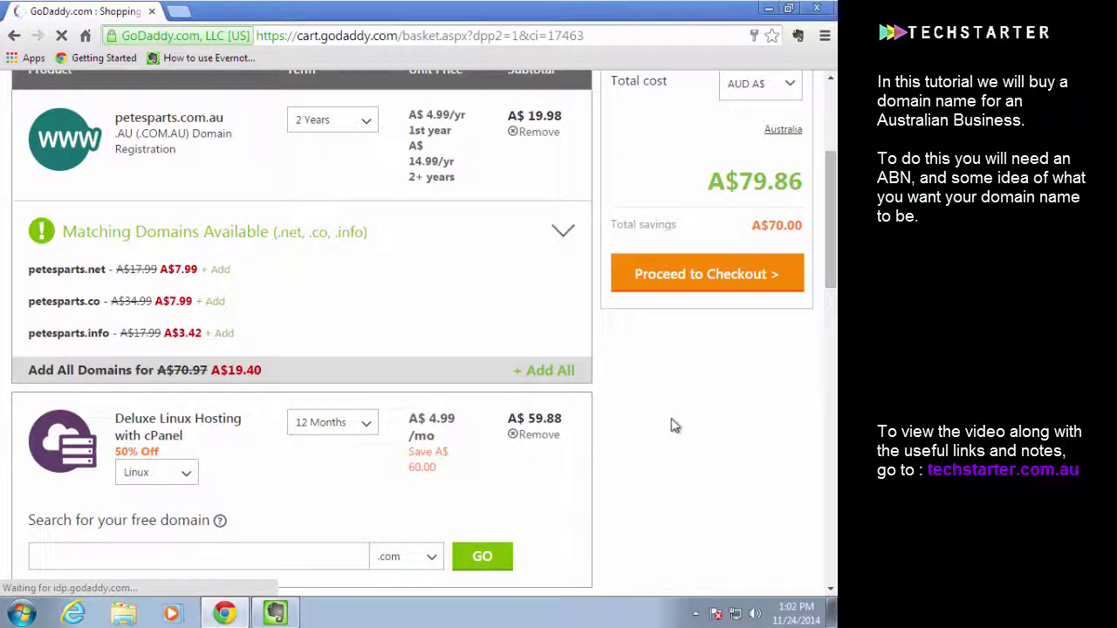
{"action": "scroll", "coordinate": [672, 426], "scroll_direction": "down", "scroll_amount": 2}
{"action": "scroll", "coordinate": [672, 426], "scroll_direction": "up", "scroll_amount": 4}
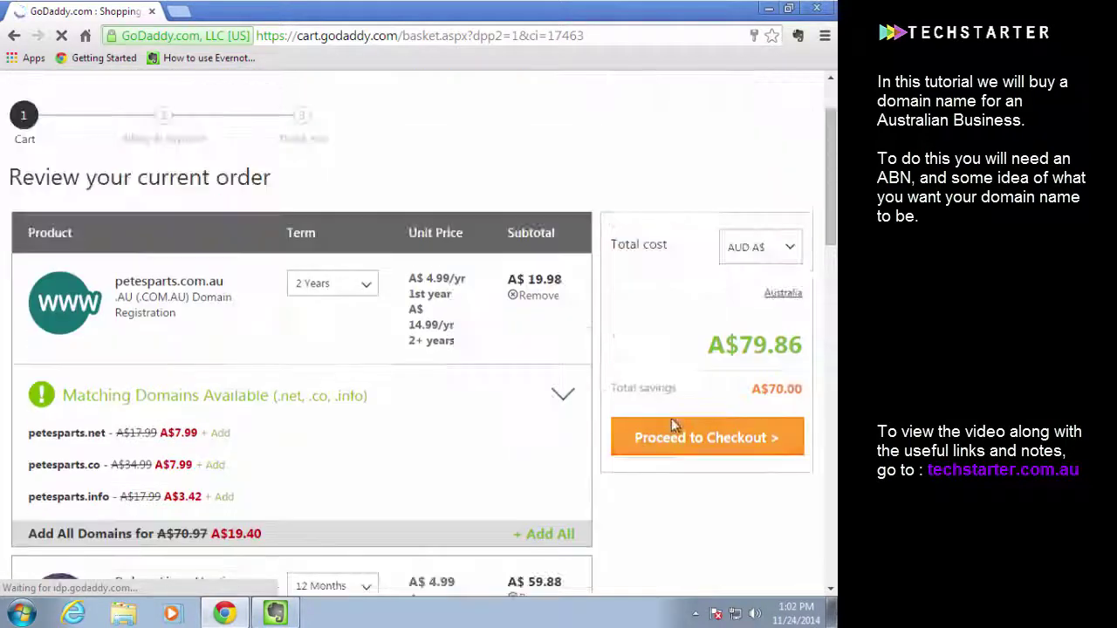
{"action": "scroll", "coordinate": [584, 438], "scroll_direction": "down", "scroll_amount": 2}
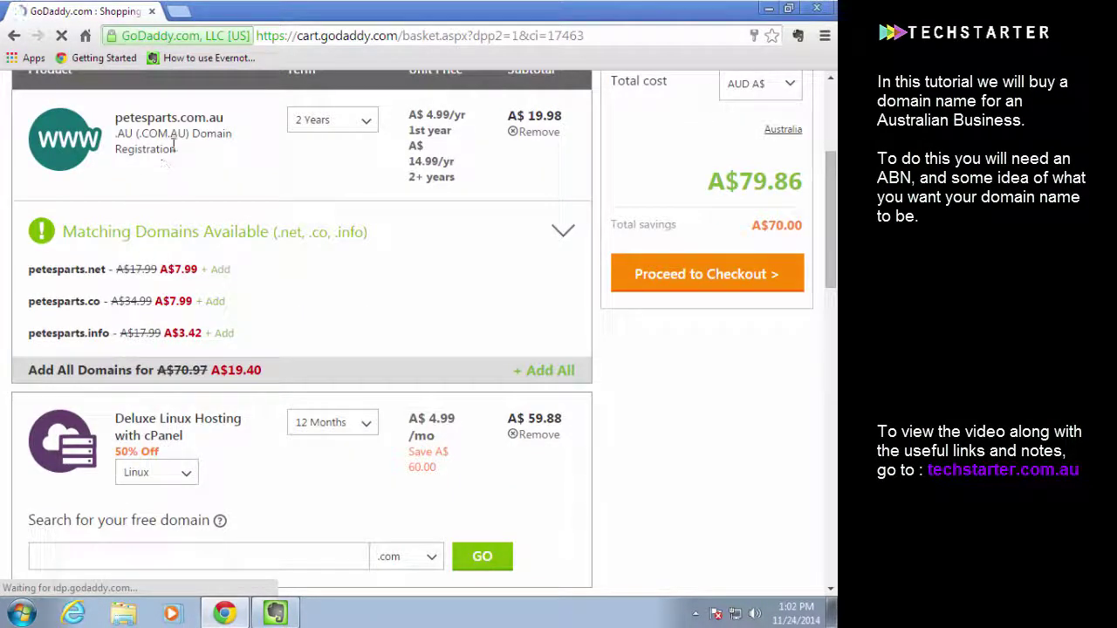
{"action": "scroll", "coordinate": [239, 270], "scroll_direction": "down", "scroll_amount": 1}
{"action": "scroll", "coordinate": [289, 337], "scroll_direction": "up", "scroll_amount": 2}
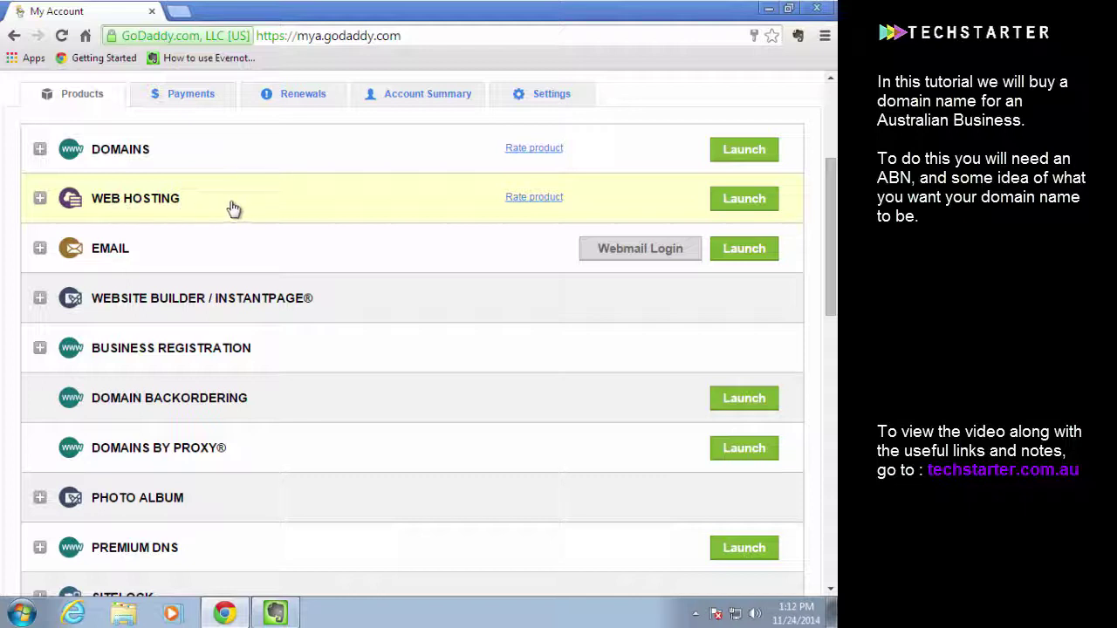
Step: Launch Web Hosting from My Account's Products to reach All Hosting Accounts
{"action": "left_click", "coordinate": [733, 201]}
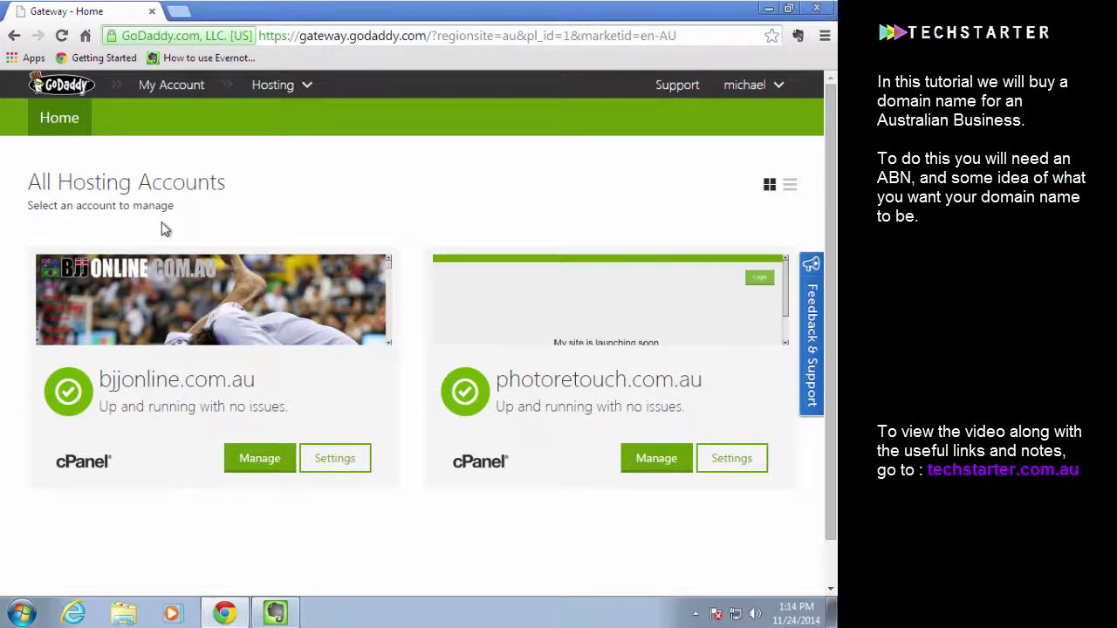
Step: Bookmark the hosting page as 'Godaddy Hosting' and open cPanel for bjjonline.com.au
{"action": "mouse_move", "coordinate": [559, 334]}
{"action": "left_click", "coordinate": [771, 35]}
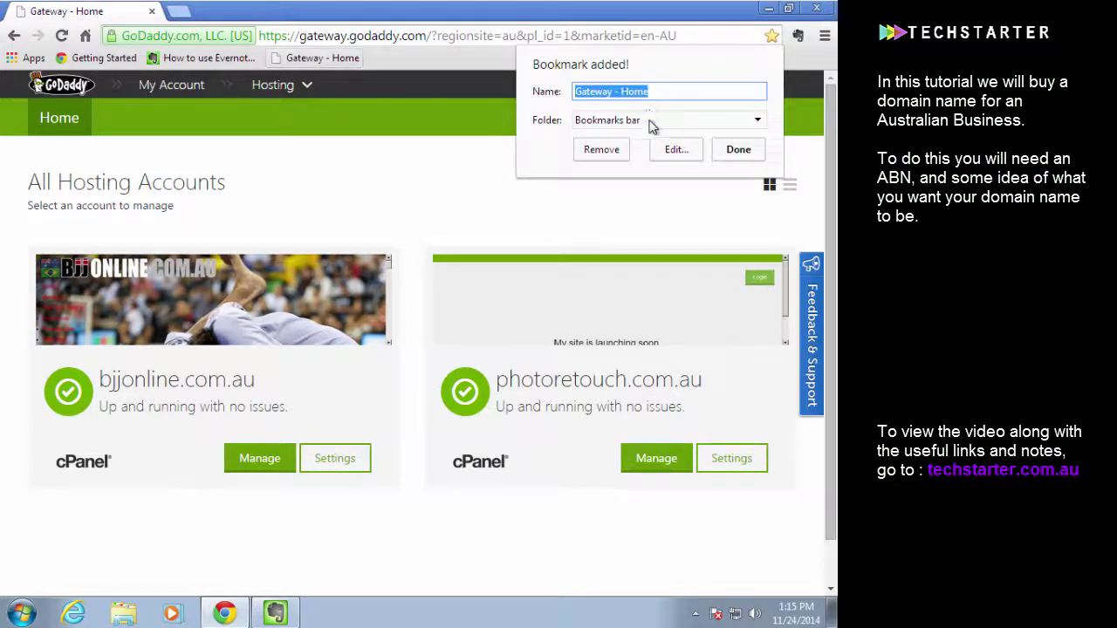
{"action": "type", "text": "Godaddy"}
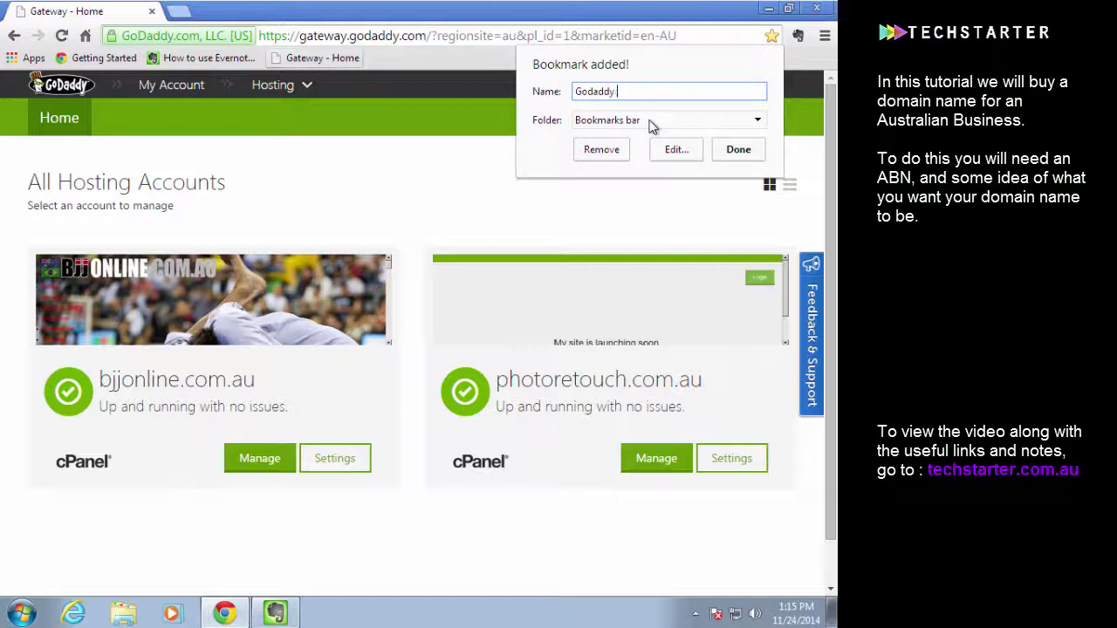
{"action": "type", "text": " HHo"}
{"action": "key", "text": "BackSpace"}
{"action": "key", "text": "BackSpace"}
{"action": "type", "text": "osting"}
{"action": "left_click", "coordinate": [736, 150]}
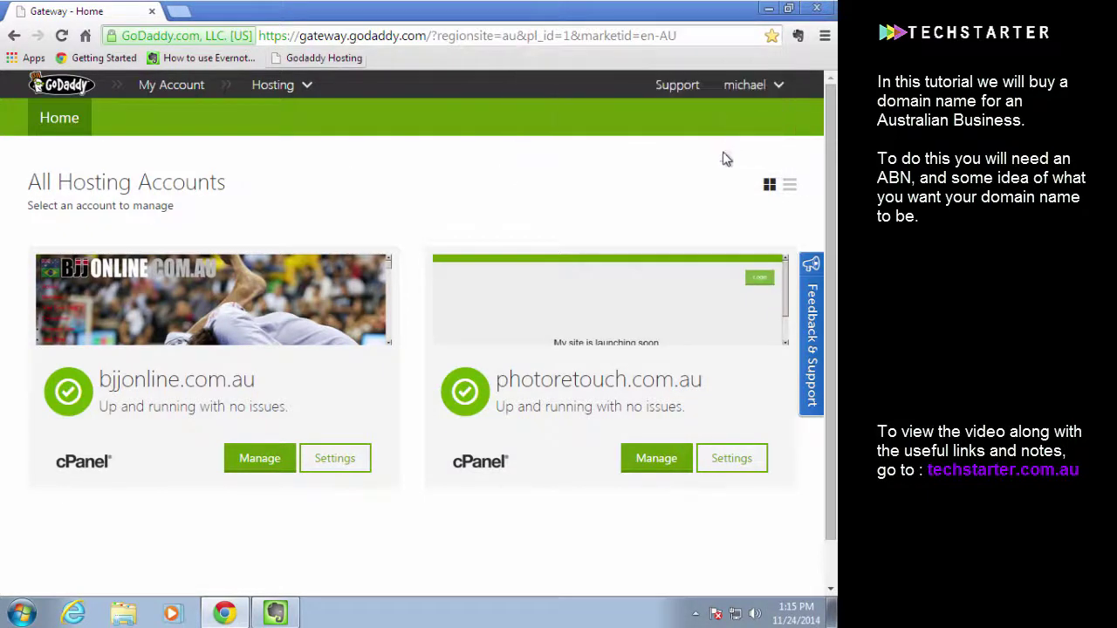
{"action": "left_click", "coordinate": [261, 463]}
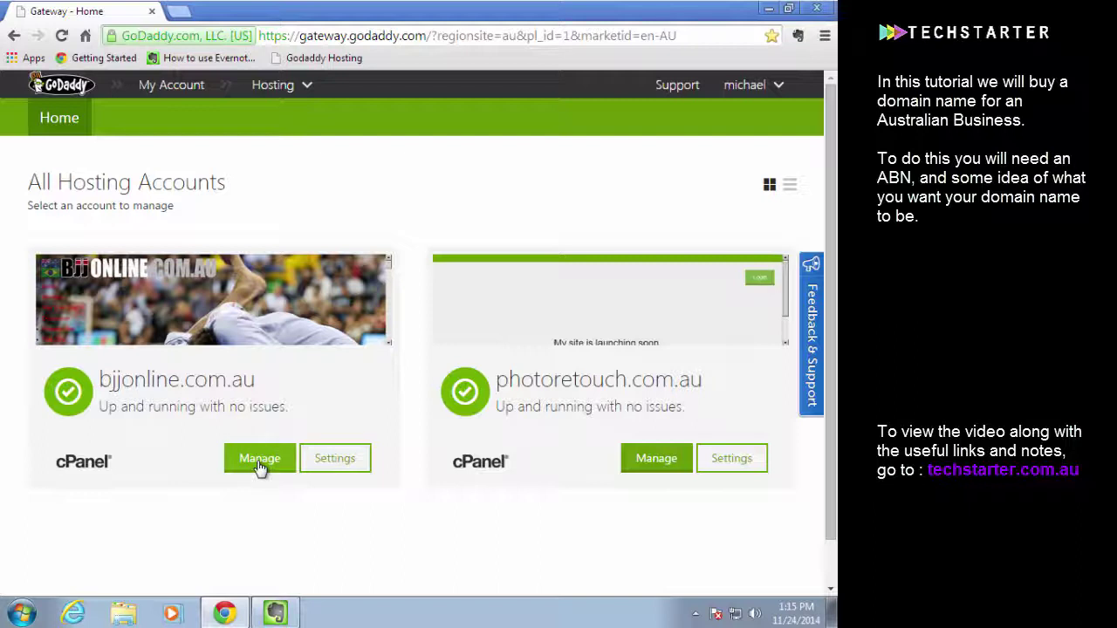
{"action": "left_click", "coordinate": [259, 465]}
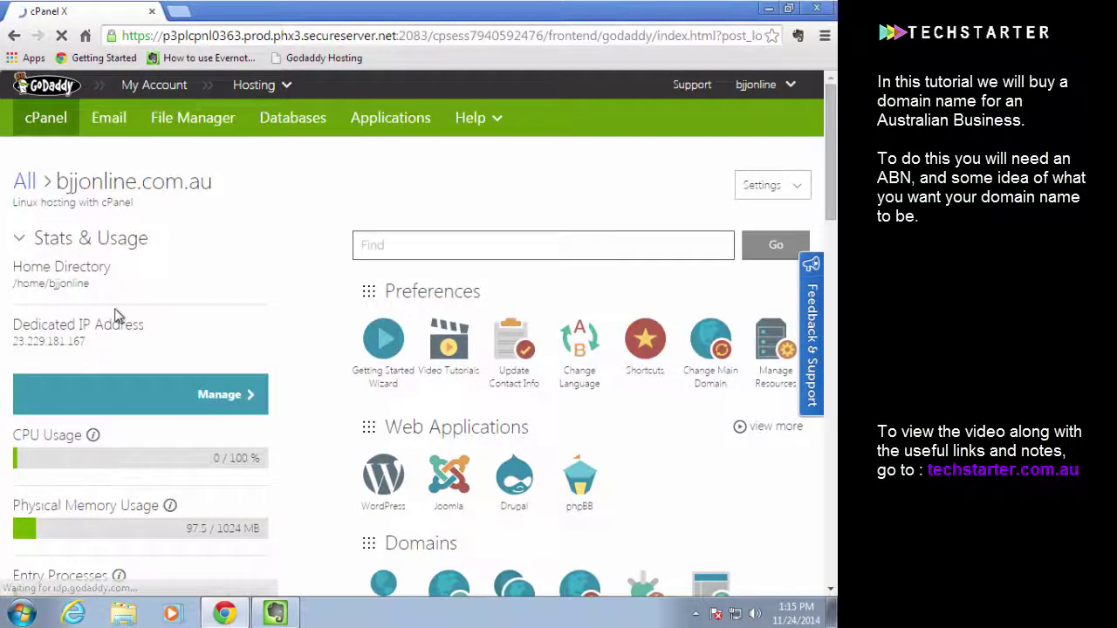
{"action": "scroll", "coordinate": [337, 299], "scroll_direction": "down", "scroll_amount": 3}
{"action": "scroll", "coordinate": [337, 300], "scroll_direction": "up", "scroll_amount": 2}
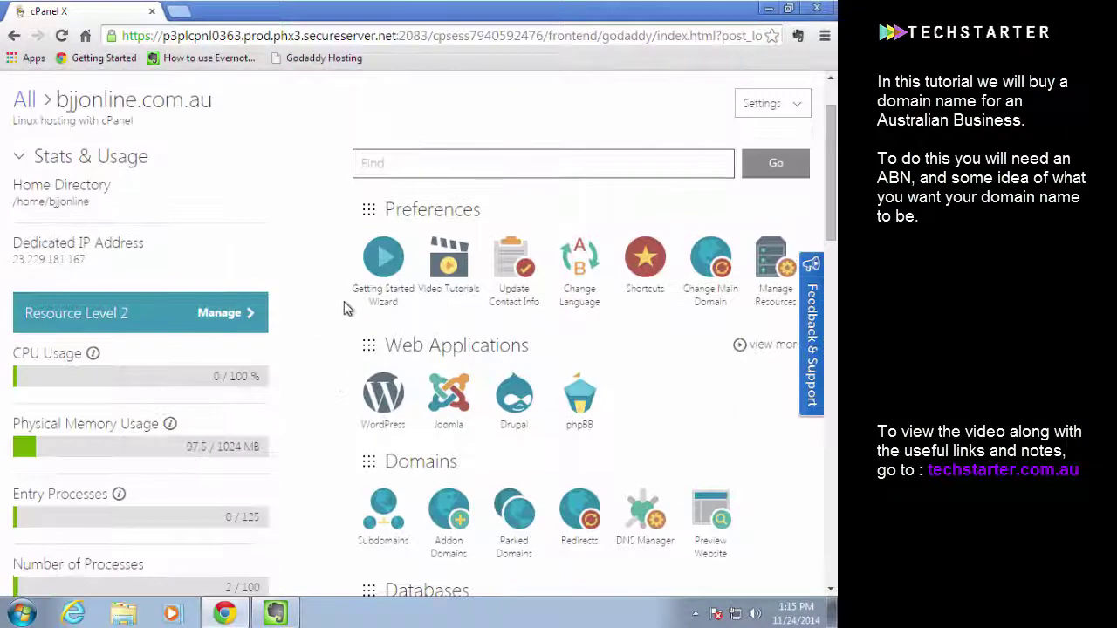
{"action": "scroll", "coordinate": [348, 308], "scroll_direction": "up", "scroll_amount": 1}
{"action": "scroll", "coordinate": [343, 312], "scroll_direction": "down", "scroll_amount": 1}
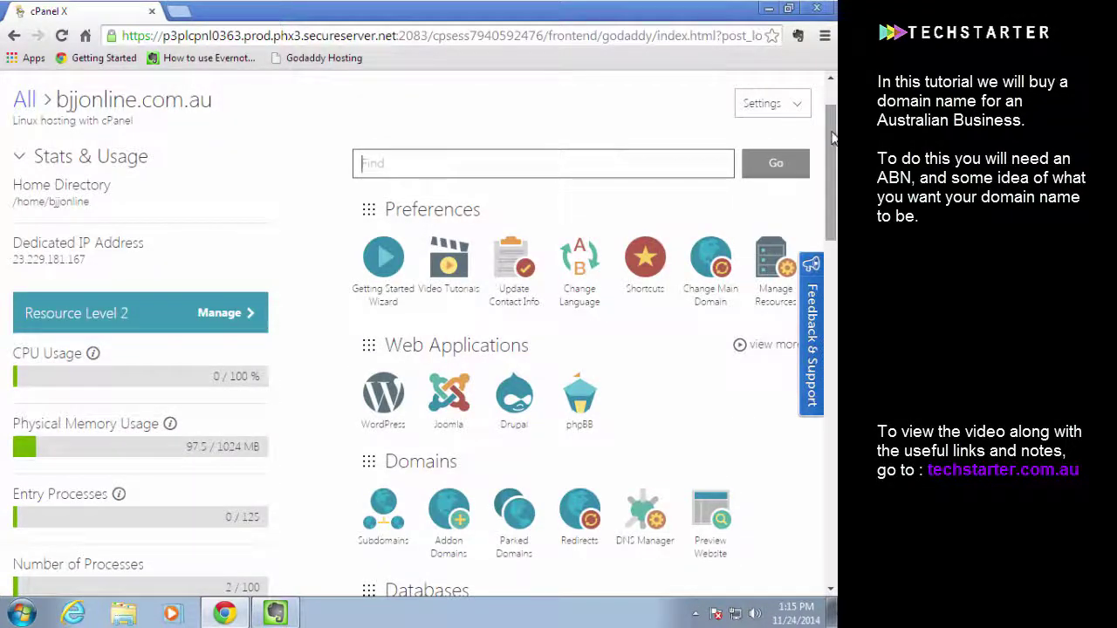
{"action": "mouse_move", "coordinate": [831, 138]}
{"action": "left_mouse_down"}
{"action": "mouse_move", "coordinate": [829, 480]}
{"action": "mouse_move", "coordinate": [832, 113]}
{"action": "mouse_move", "coordinate": [833, 157]}
{"action": "mouse_move", "coordinate": [833, 147]}
{"action": "left_mouse_up"}
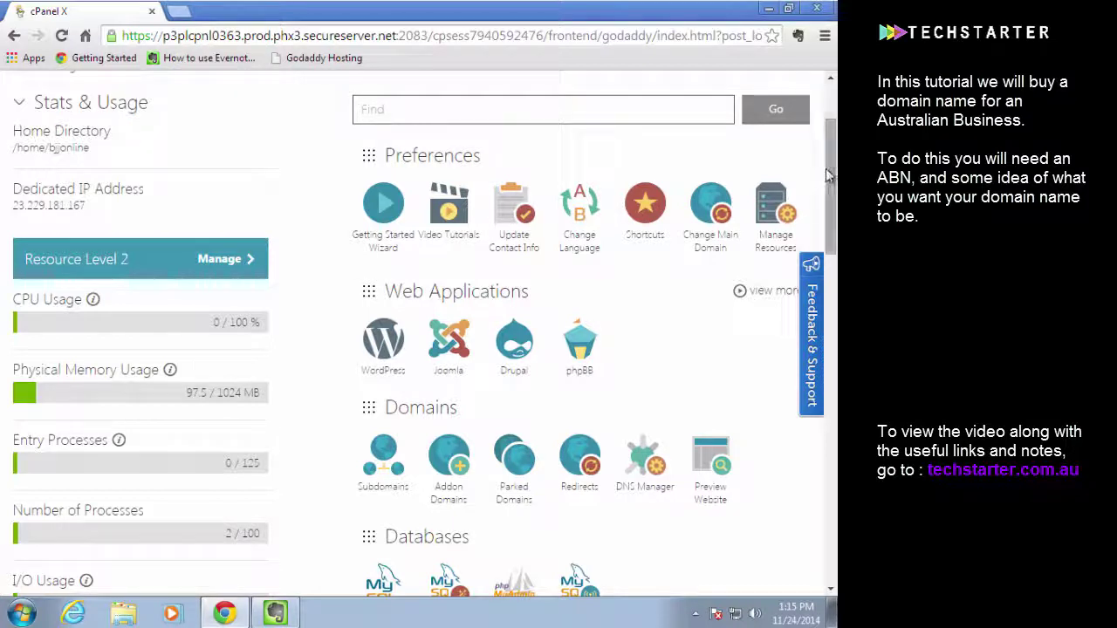
{"action": "left_click_drag", "start_coordinate": [829, 175], "coordinate": [830, 183]}
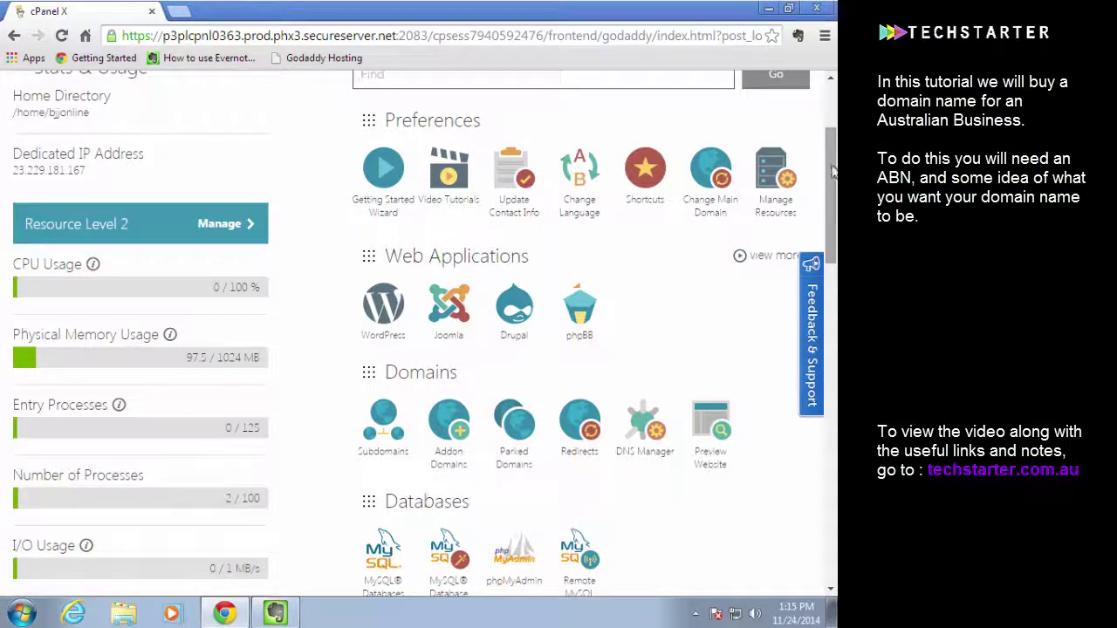
{"action": "left_click_drag", "start_coordinate": [831, 171], "coordinate": [830, 146]}
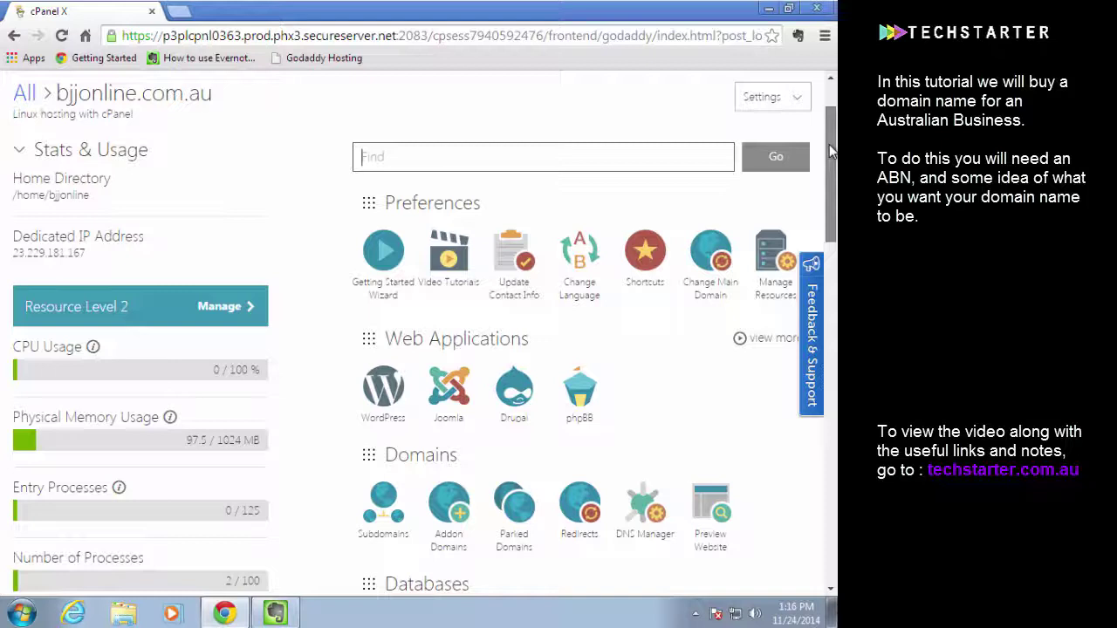
{"action": "mouse_move", "coordinate": [832, 150]}
{"action": "left_mouse_down"}
{"action": "mouse_move", "coordinate": [831, 168]}
{"action": "mouse_move", "coordinate": [832, 152]}
{"action": "left_mouse_up"}
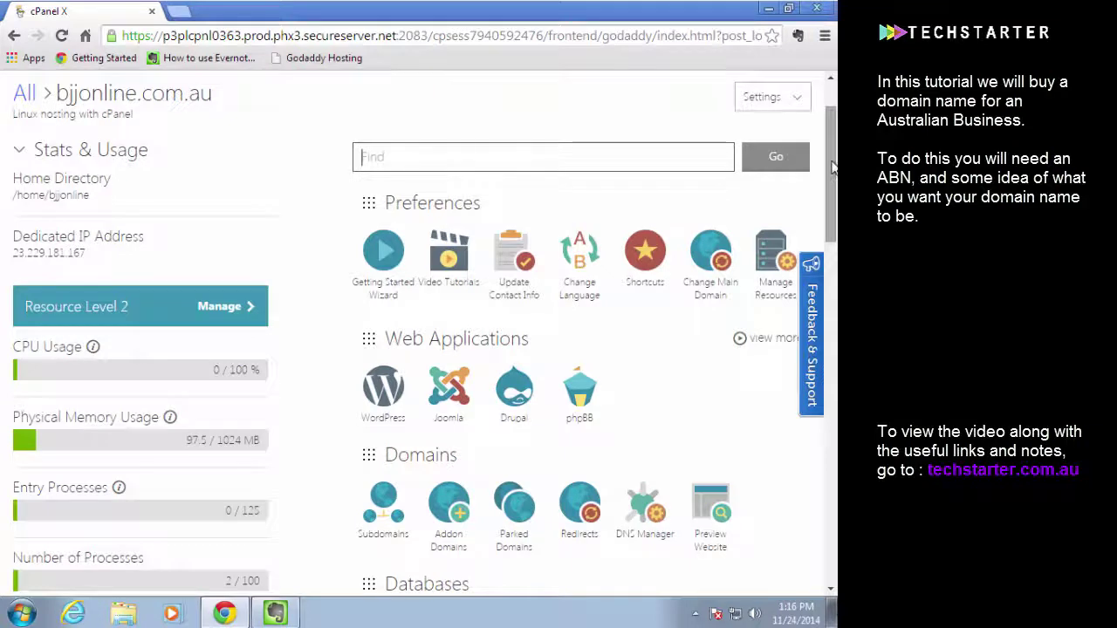
{"action": "left_click_drag", "start_coordinate": [833, 170], "coordinate": [816, 242]}
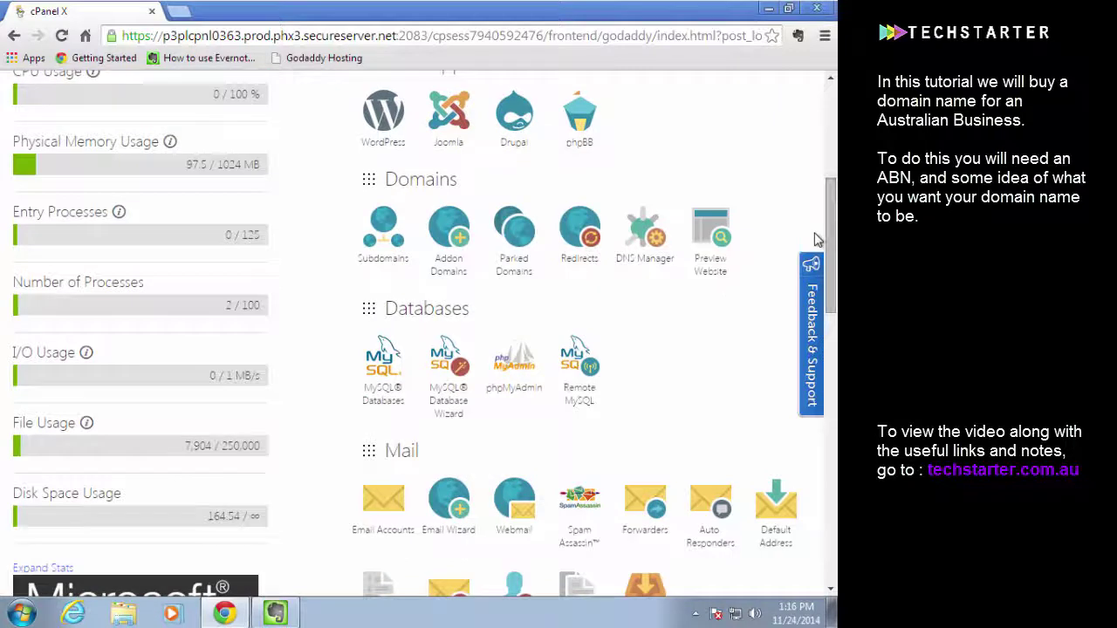
Step: Add petesparts.com.au as the new addon domain, auto-filling petesparts and public_html/petesparts.com.au
{"action": "left_click", "coordinate": [447, 238]}
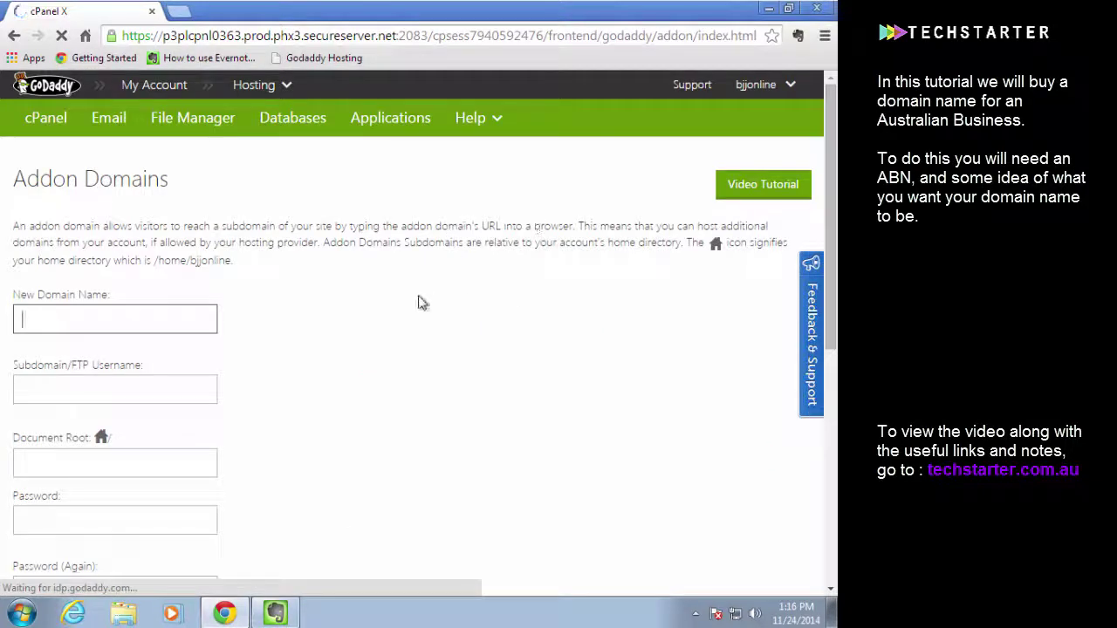
{"action": "scroll", "coordinate": [415, 303], "scroll_direction": "down", "scroll_amount": 5}
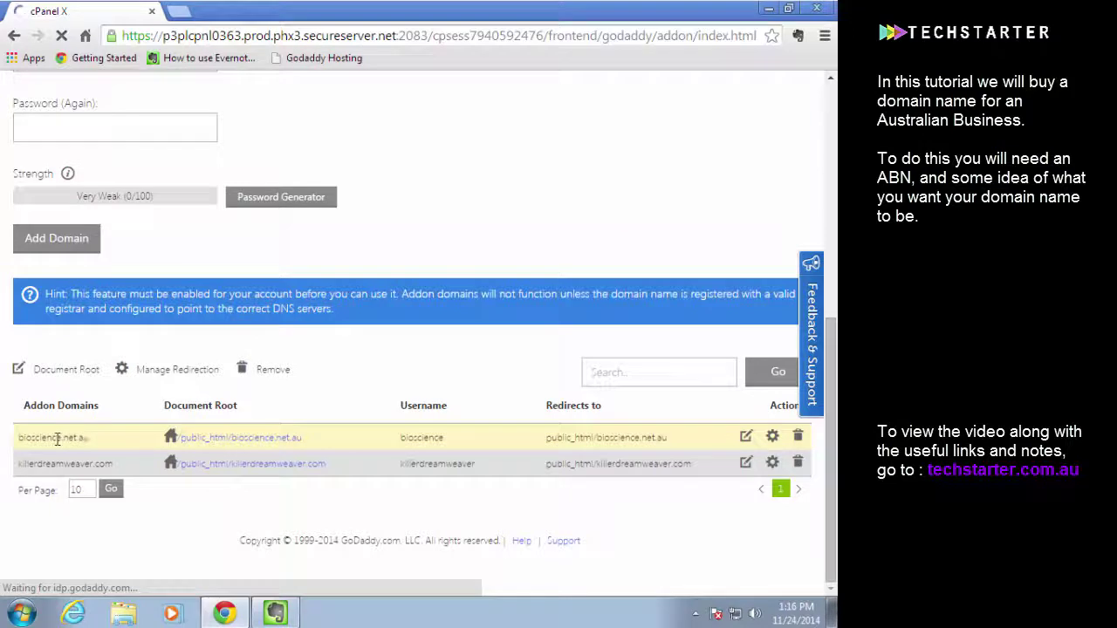
{"action": "scroll", "coordinate": [78, 436], "scroll_direction": "up", "scroll_amount": 4}
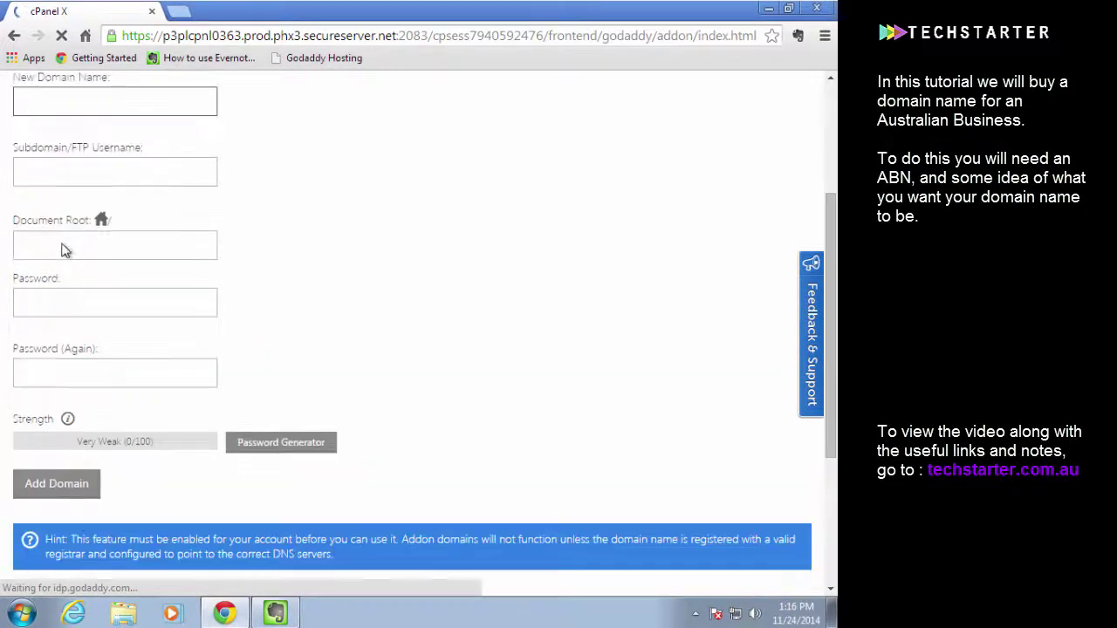
{"action": "left_click", "coordinate": [66, 181]}
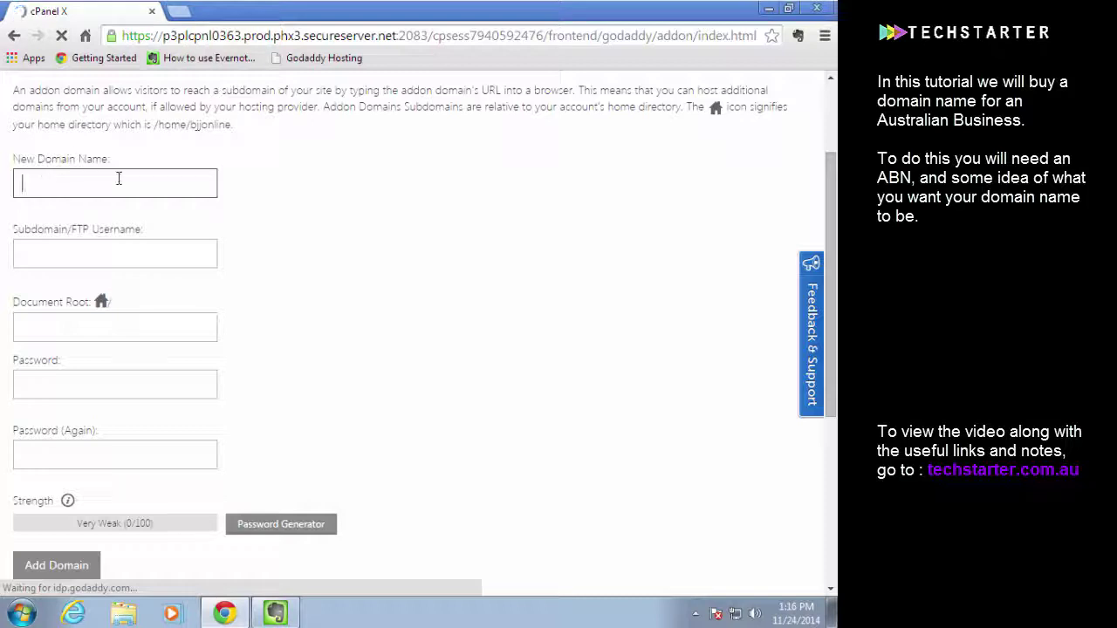
{"action": "type", "text": "petespart"}
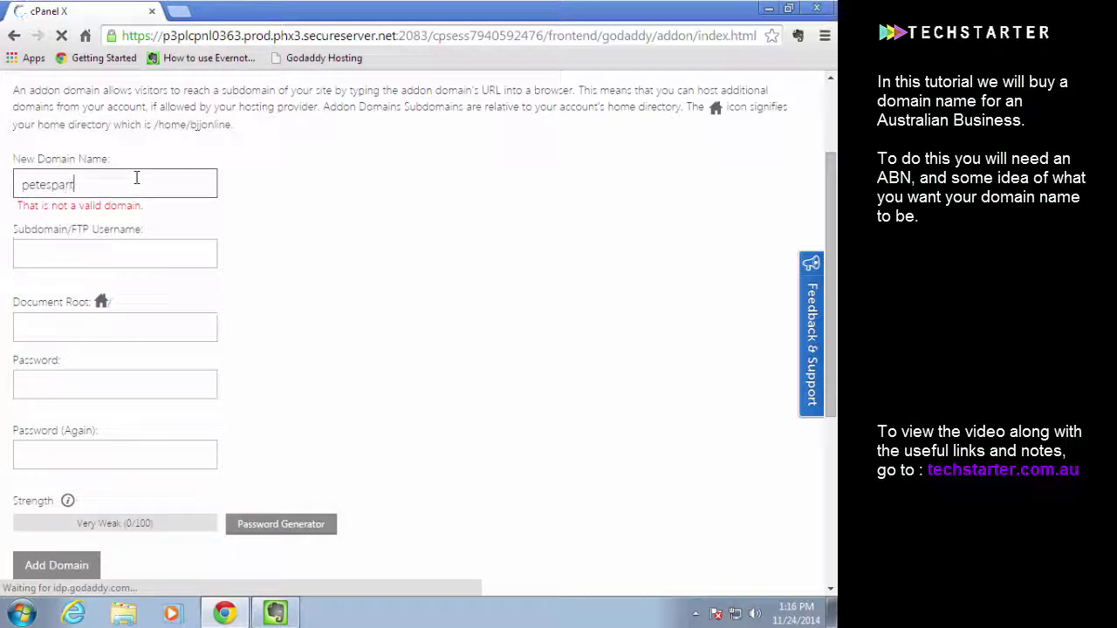
{"action": "type", "text": "s.com.a"}
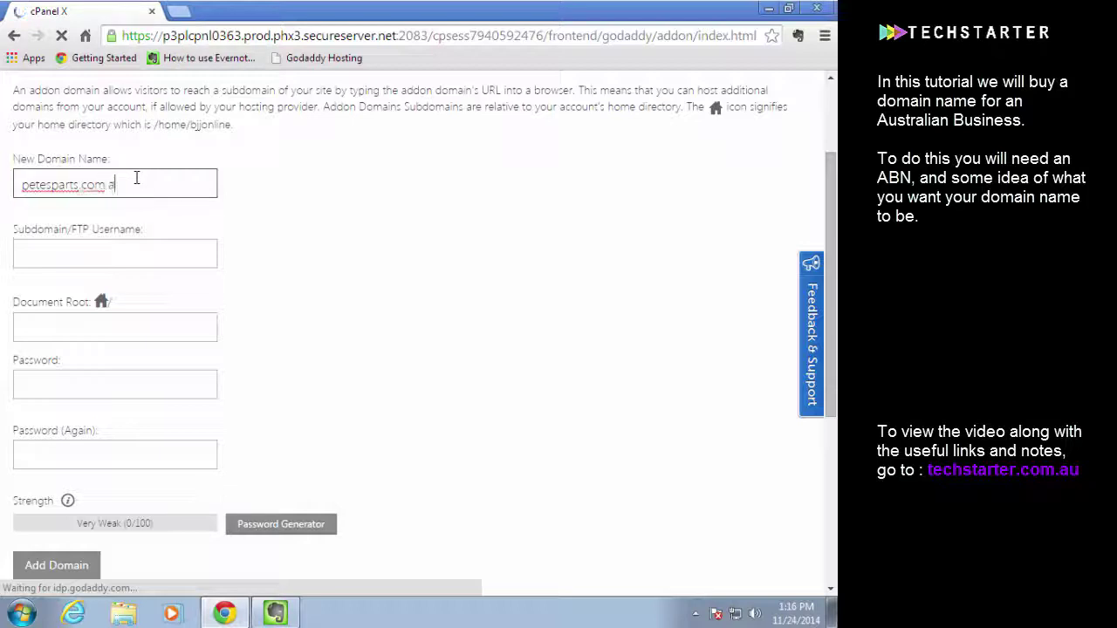
{"action": "type", "text": "u"}
{"action": "left_click", "coordinate": [207, 245]}
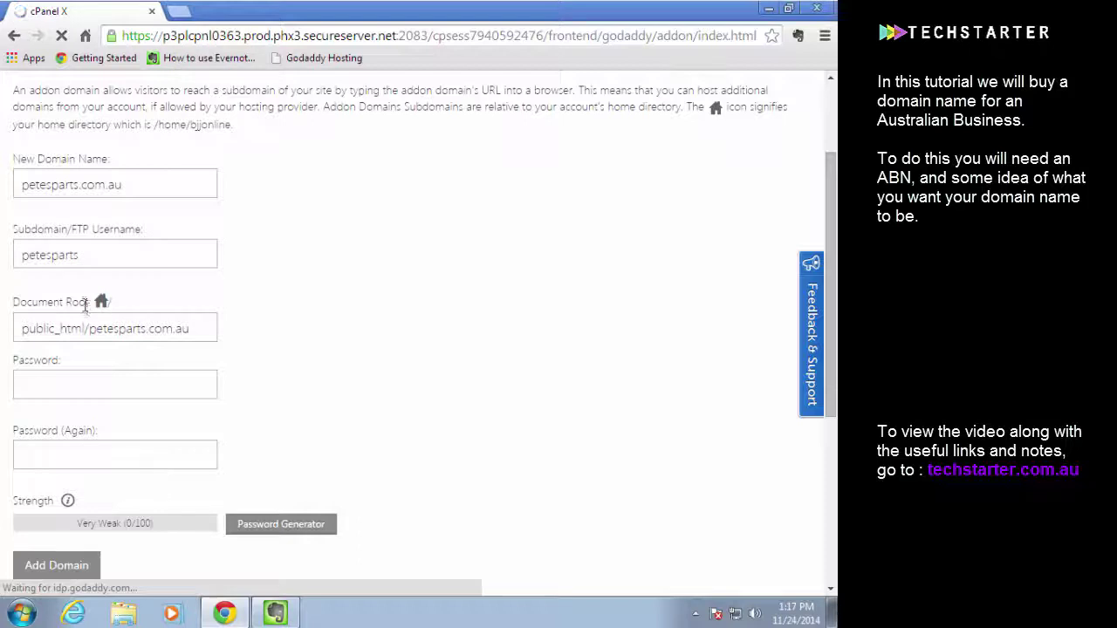
Step: Focus the password fields, then select the petesparts.com.au domain name text
{"action": "left_click", "coordinate": [63, 377]}
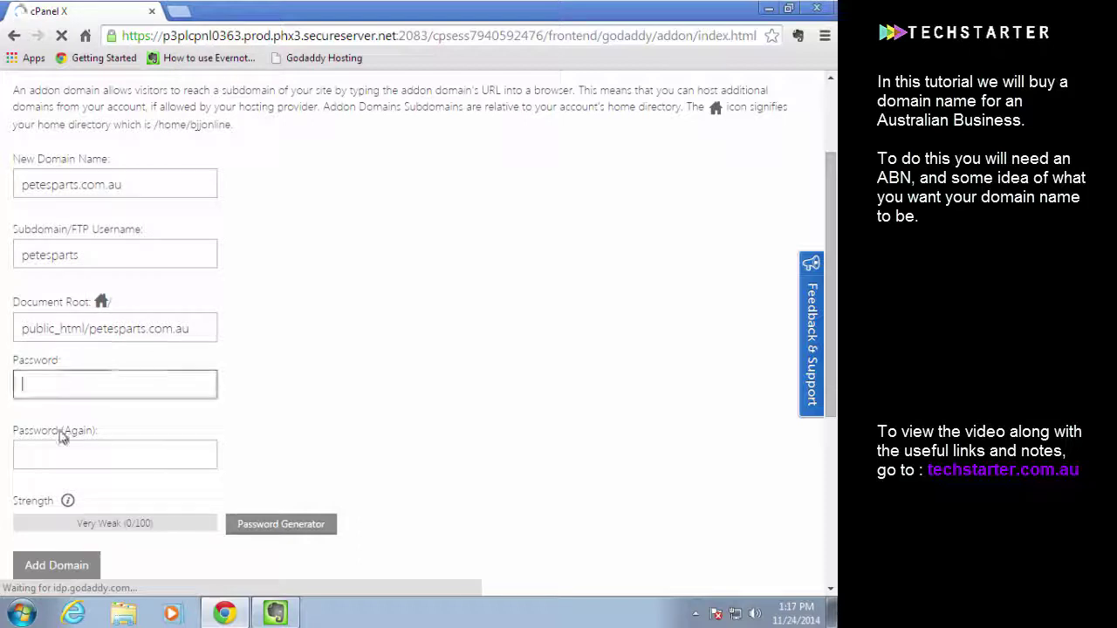
{"action": "left_click", "coordinate": [58, 454]}
{"action": "left_click", "coordinate": [49, 384]}
{"action": "left_click", "coordinate": [46, 453]}
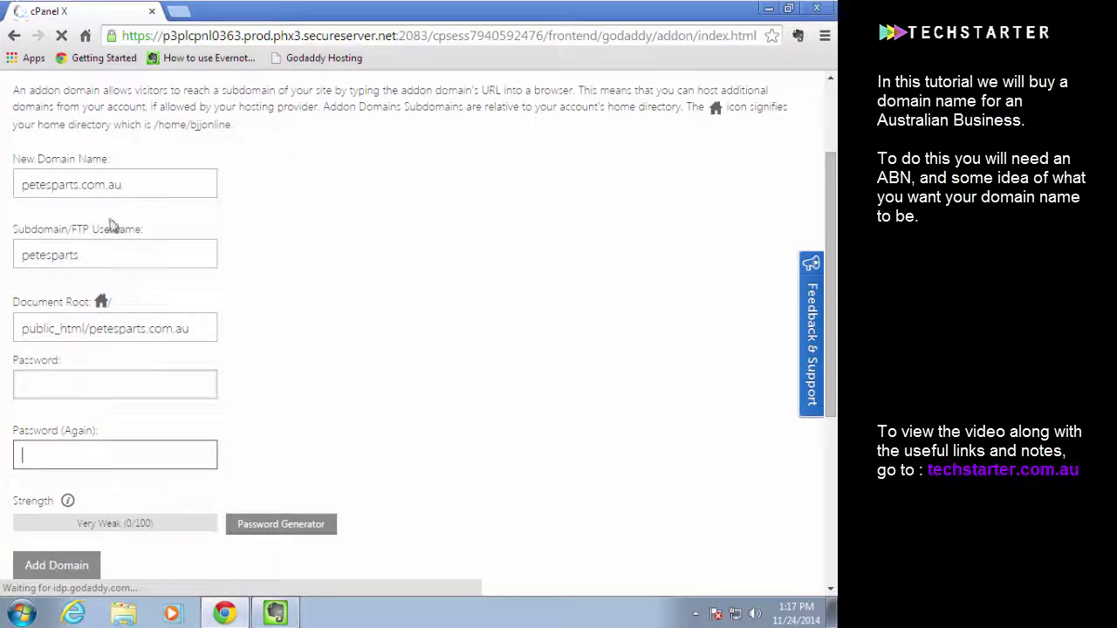
{"action": "left_click_drag", "start_coordinate": [129, 185], "coordinate": [16, 190]}
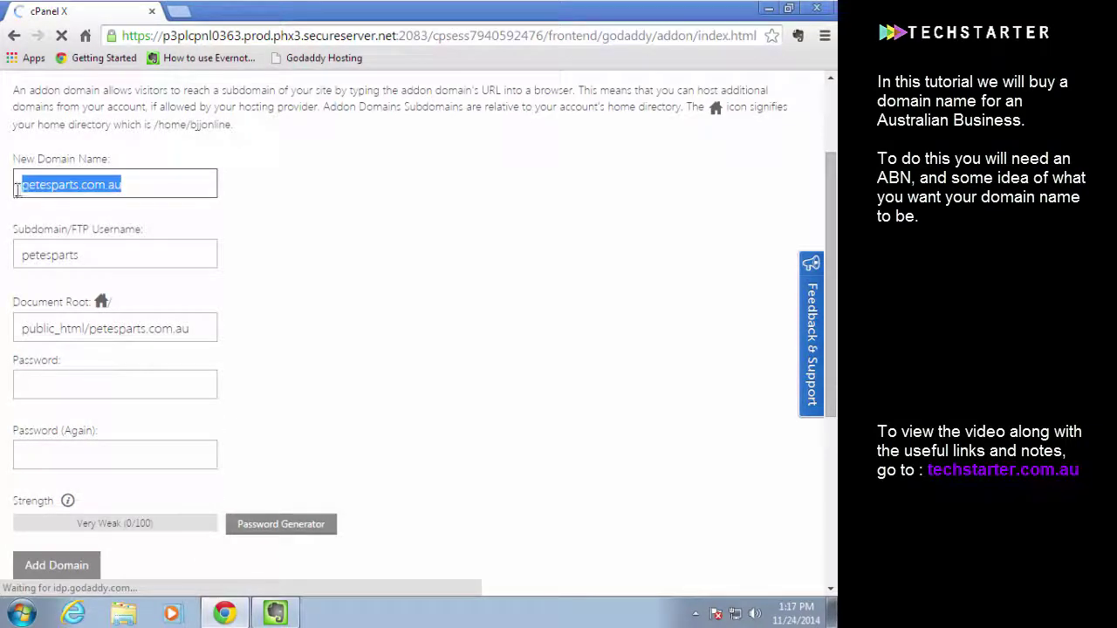
{"action": "left_click", "coordinate": [310, 262]}
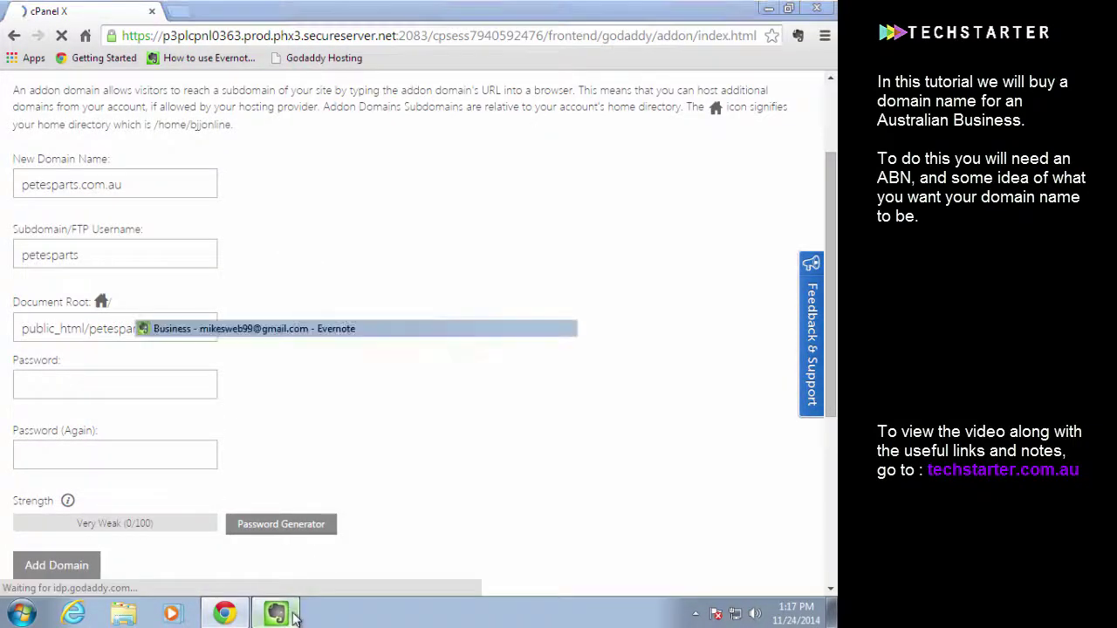
Step: Create a new Evernote note in the Websites notebook titled petesparts.com.au
{"action": "left_click", "coordinate": [295, 617]}
{"action": "left_click_drag", "start_coordinate": [453, 118], "coordinate": [550, 115]}
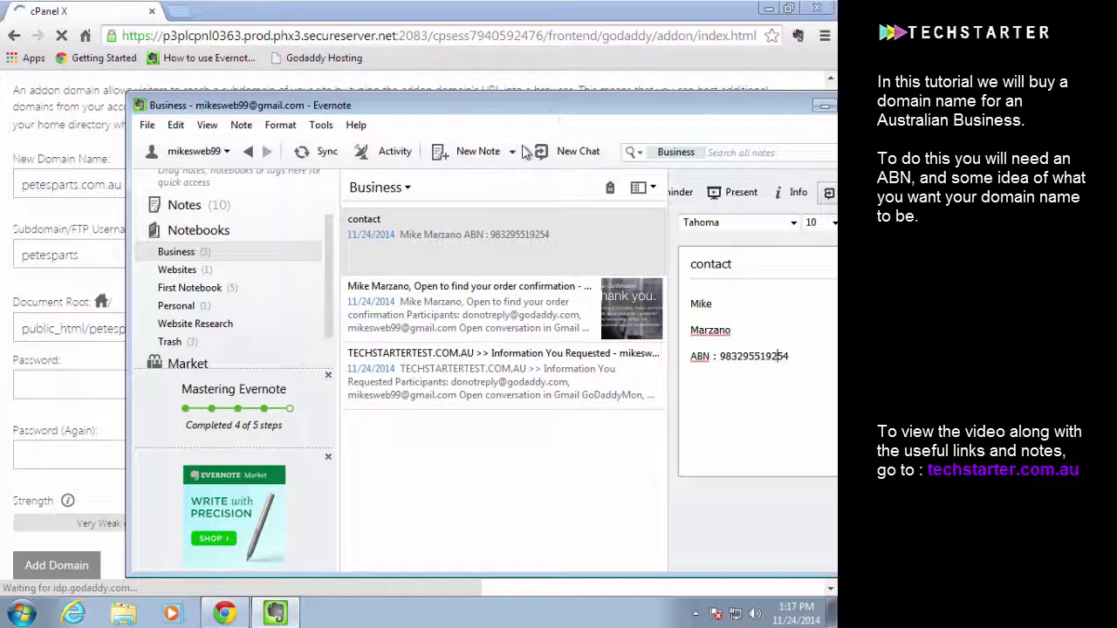
{"action": "left_click", "coordinate": [475, 151]}
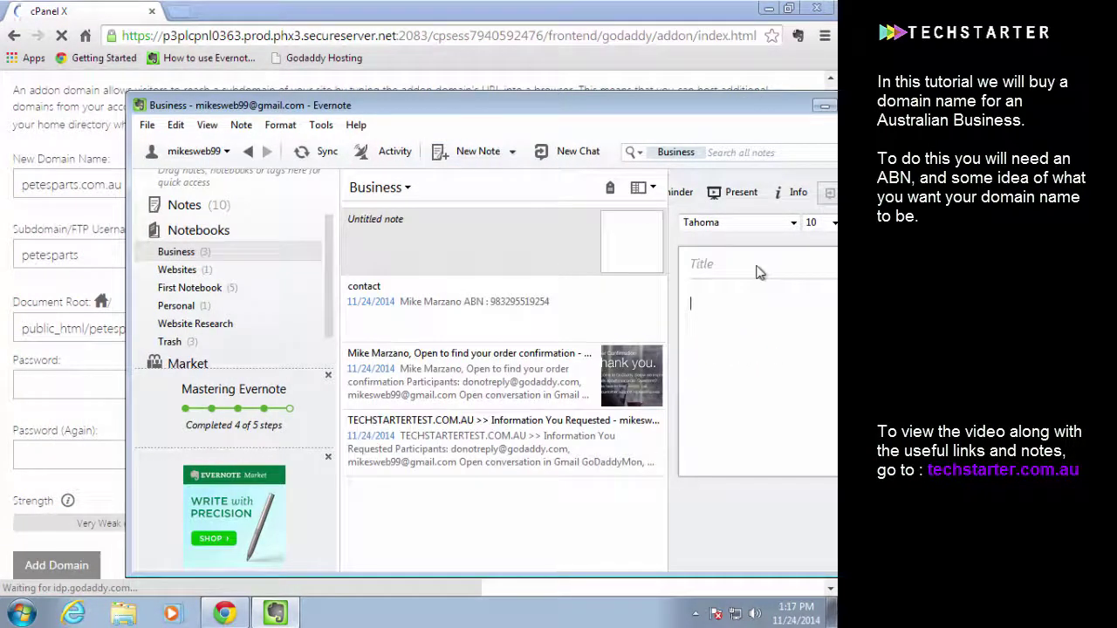
{"action": "left_click", "coordinate": [179, 270]}
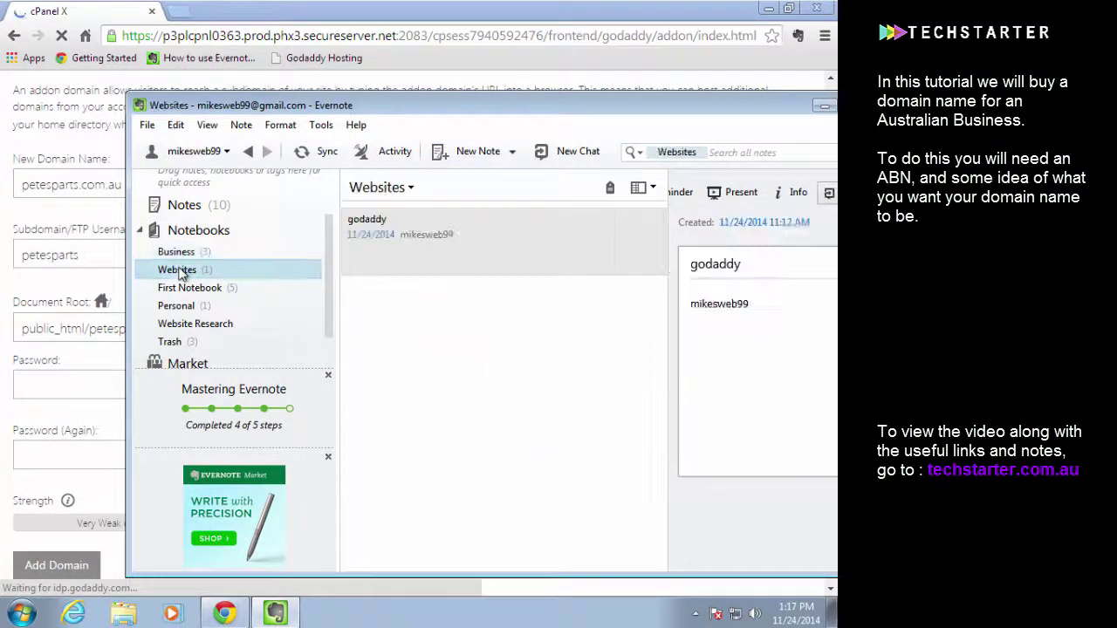
{"action": "left_click", "coordinate": [471, 151]}
{"action": "type", "text": "petesparts.com.au"}
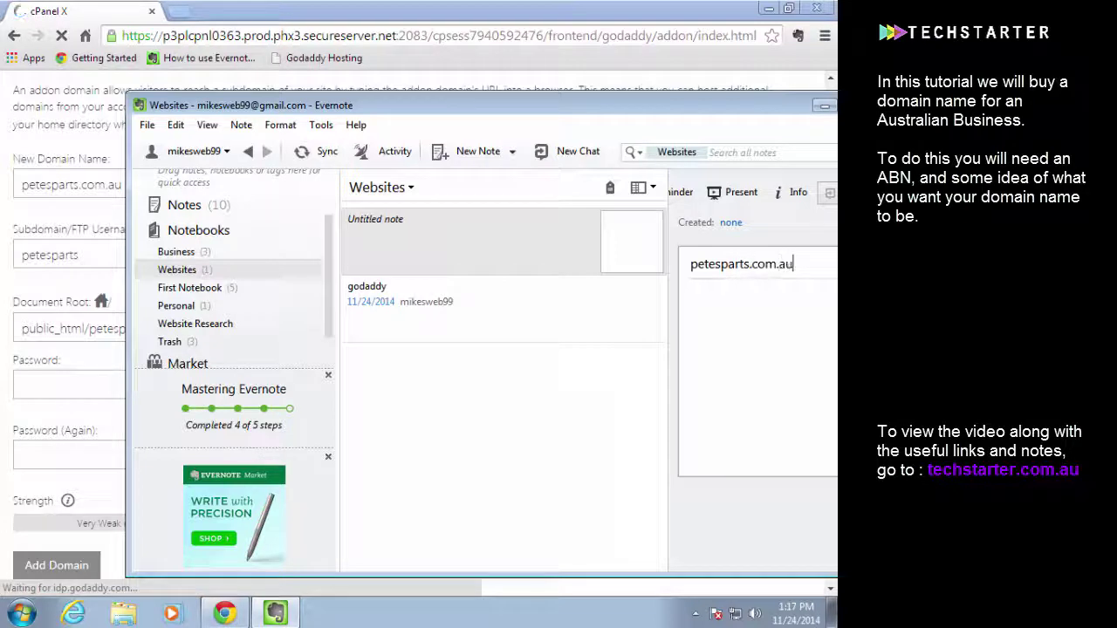
{"action": "key", "text": "Return"}
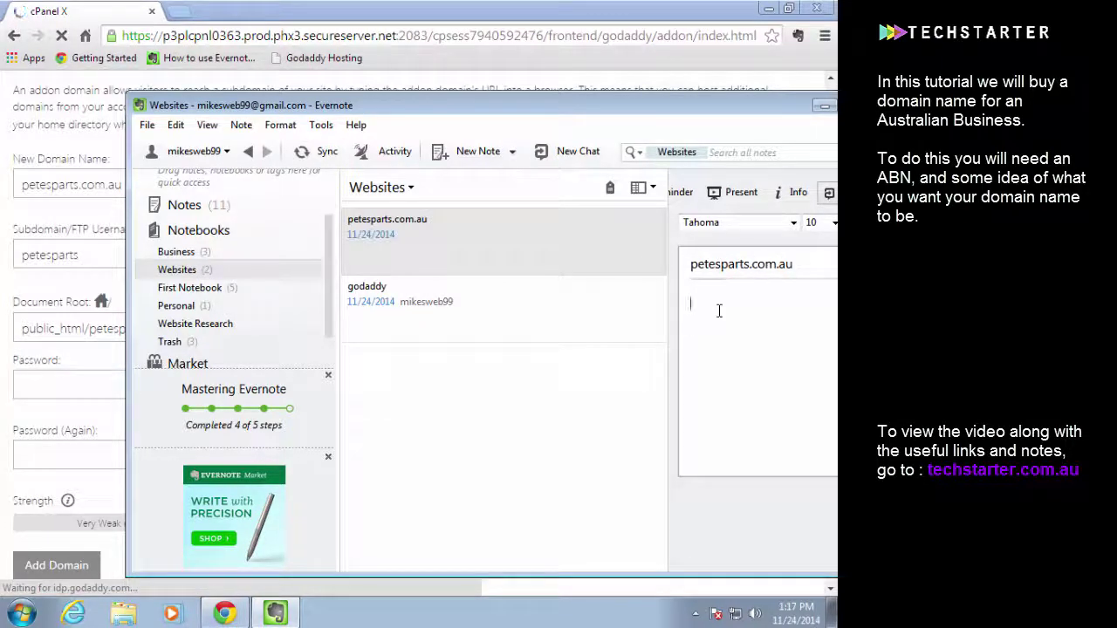
Step: Write a password in the note and paste it into both cPanel password fields
{"action": "left_click", "coordinate": [63, 376]}
{"action": "left_click", "coordinate": [741, 350]}
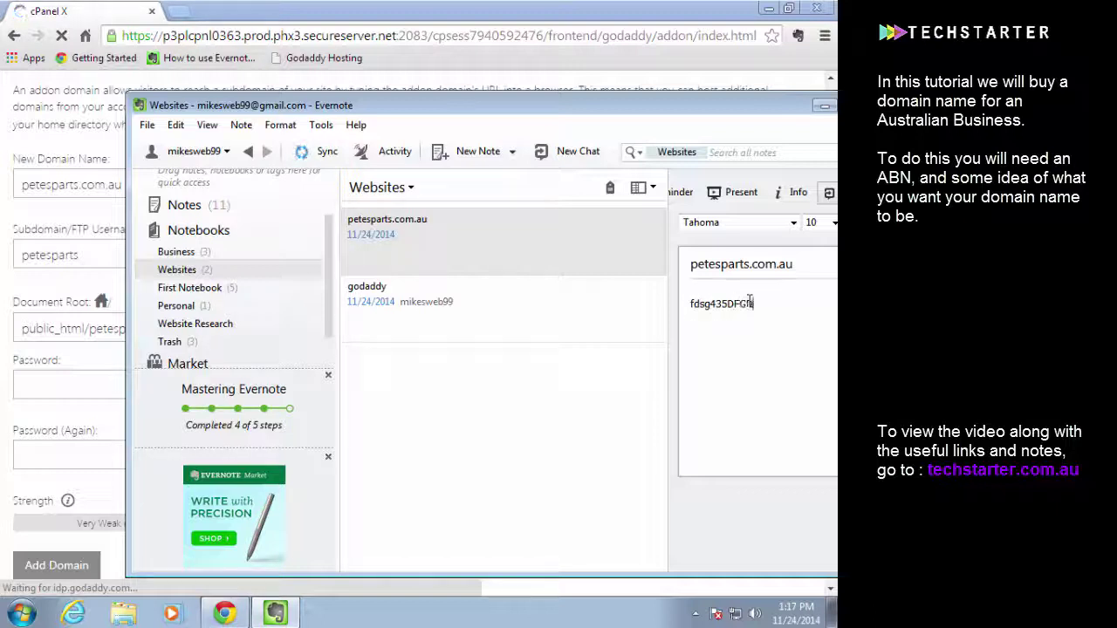
{"action": "double_click", "coordinate": [734, 304]}
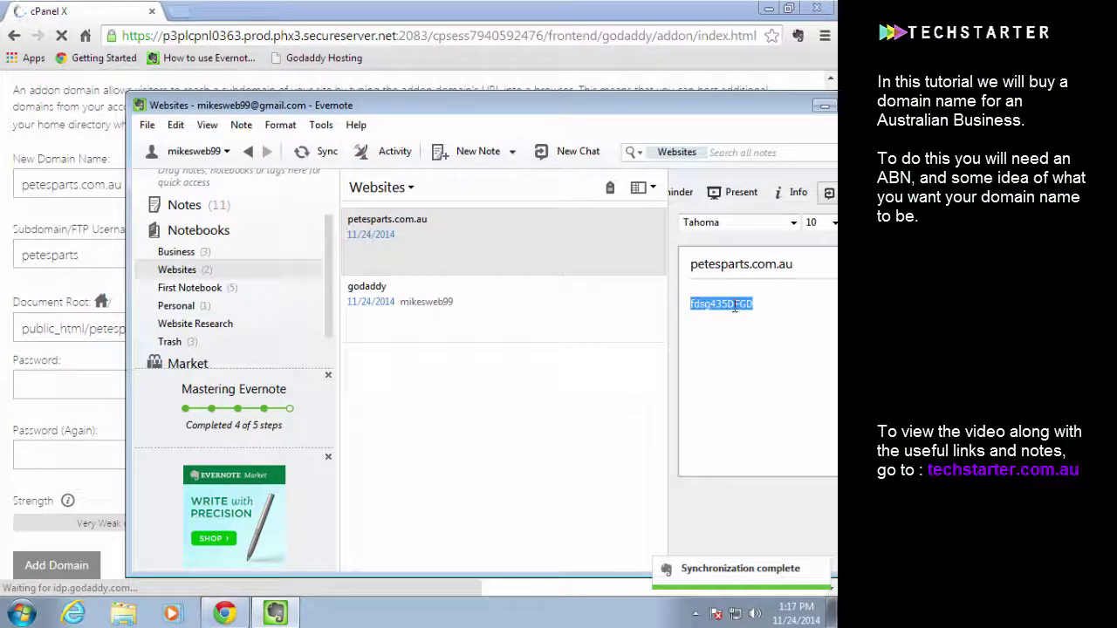
{"action": "left_click", "coordinate": [59, 390]}
{"action": "key", "text": "ctrl+v"}
{"action": "left_click", "coordinate": [79, 455]}
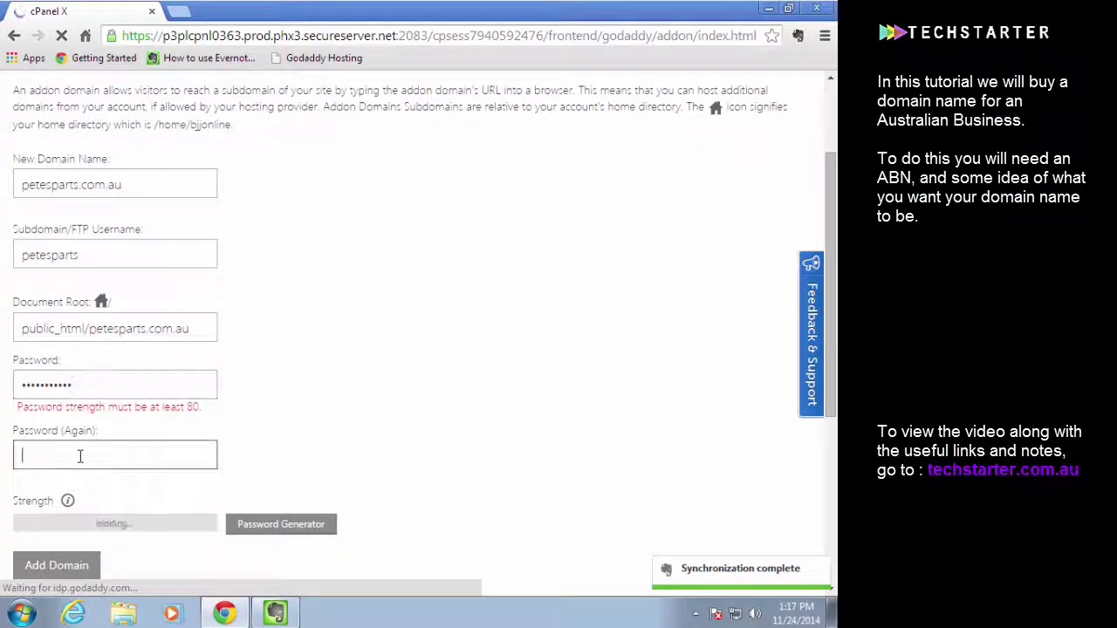
{"action": "key", "text": "ctrl+v"}
{"action": "left_click", "coordinate": [207, 474]}
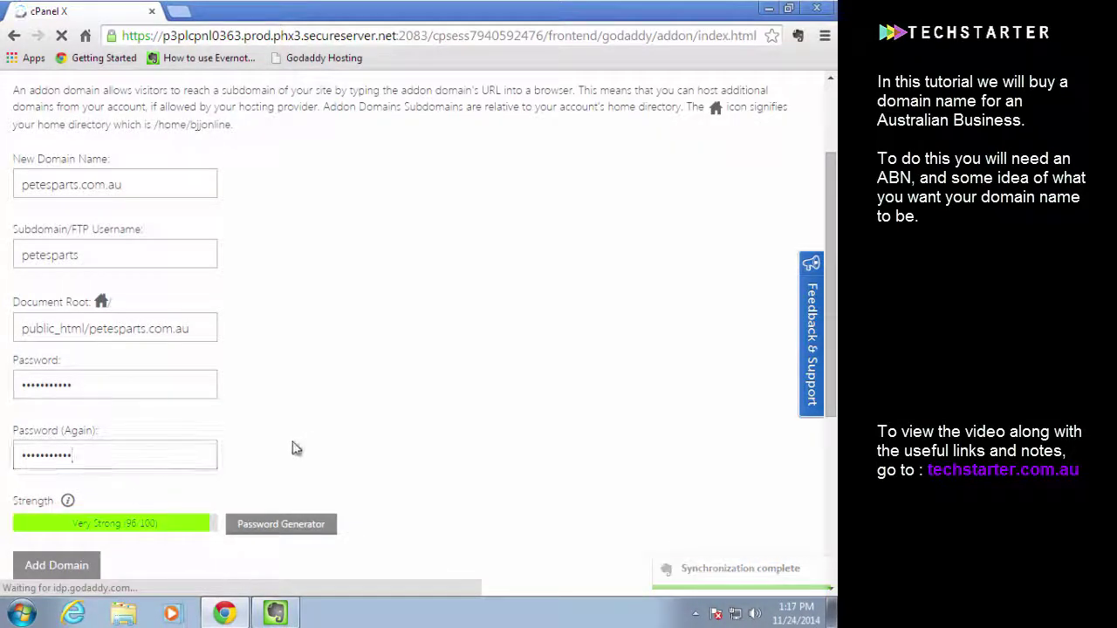
Step: Deselect the note's password text and submit the addon domain with Add Domain
{"action": "scroll", "coordinate": [294, 449], "scroll_direction": "down", "scroll_amount": 1}
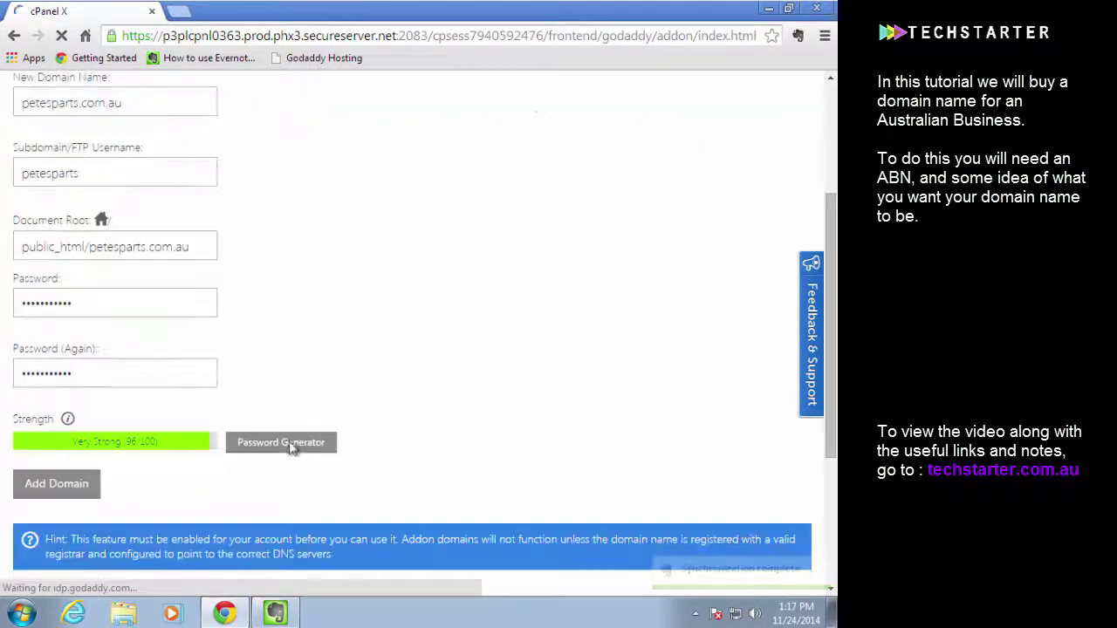
{"action": "left_click", "coordinate": [273, 614]}
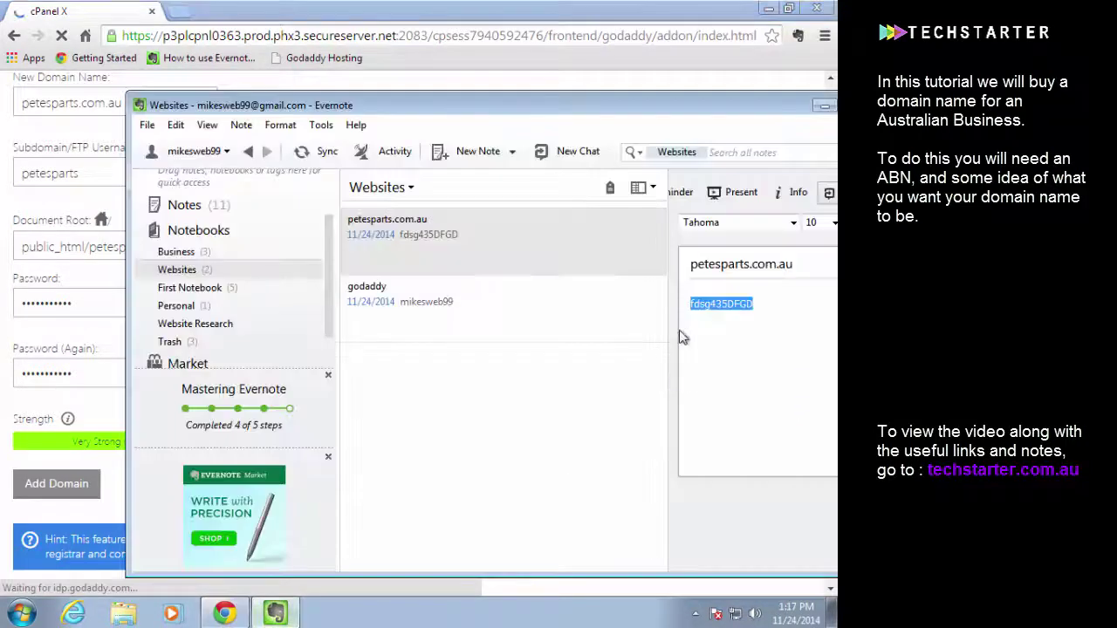
{"action": "left_click", "coordinate": [718, 304]}
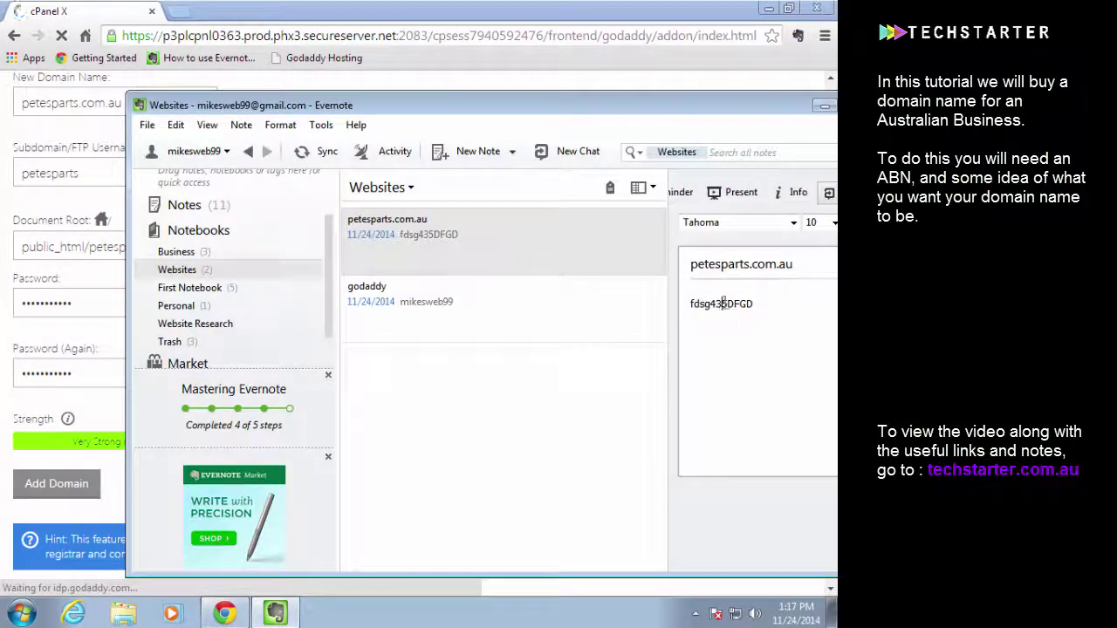
{"action": "key", "text": "Left"}
{"action": "key", "text": "Left"}
{"action": "left_click", "coordinate": [99, 412]}
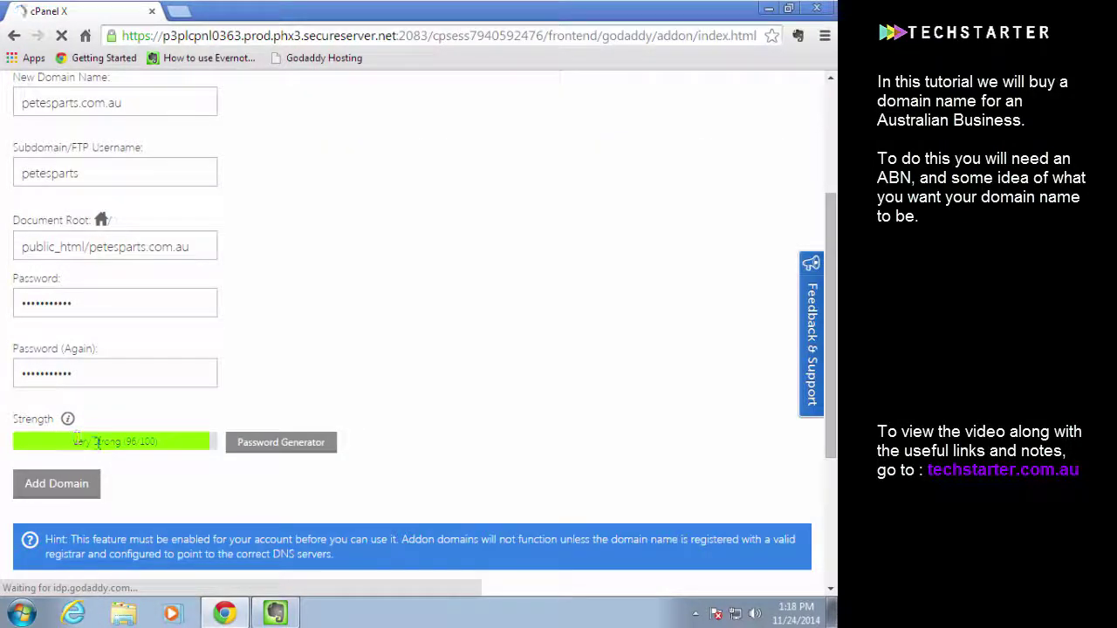
{"action": "left_click", "coordinate": [58, 494]}
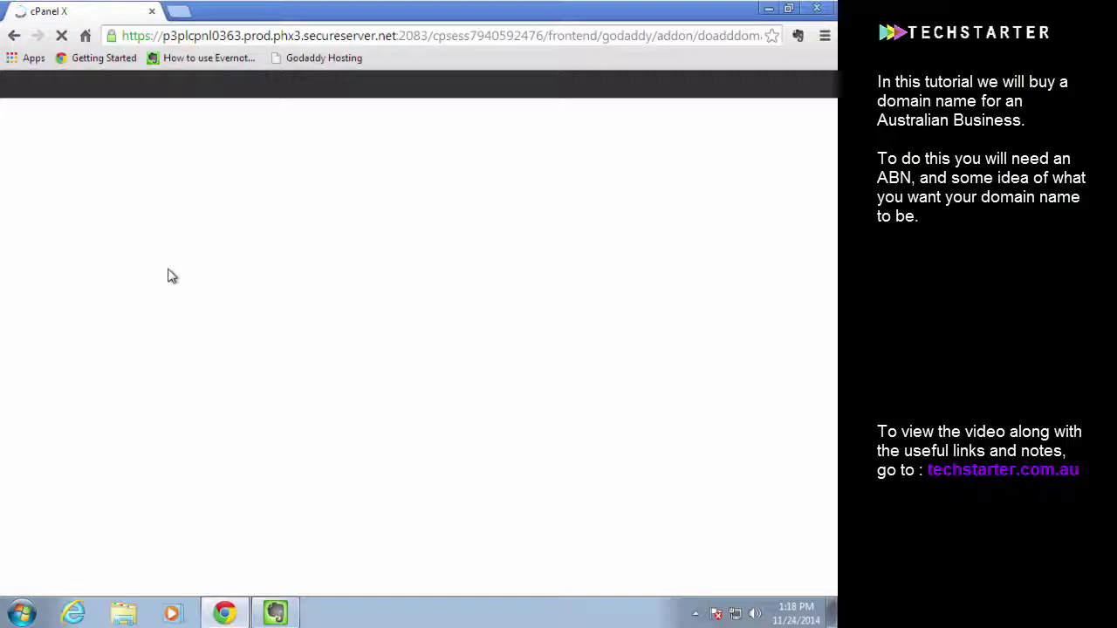
Step: Return to the cPanel home, decline Chrome's password save, and open Mail > Forwarders
{"action": "left_click", "coordinate": [15, 35]}
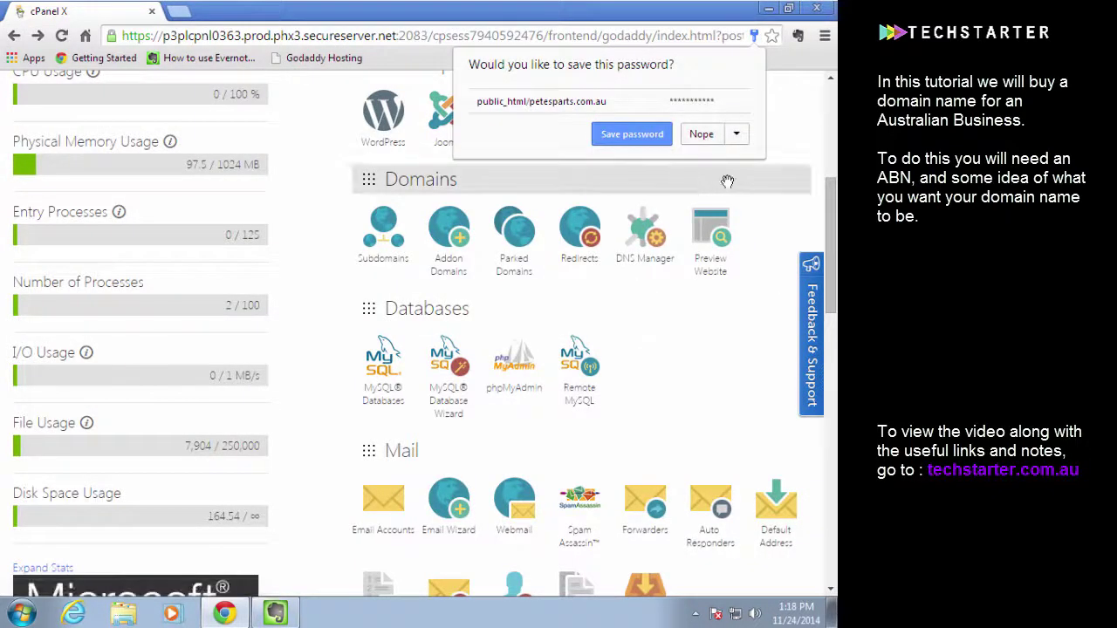
{"action": "left_click", "coordinate": [702, 138]}
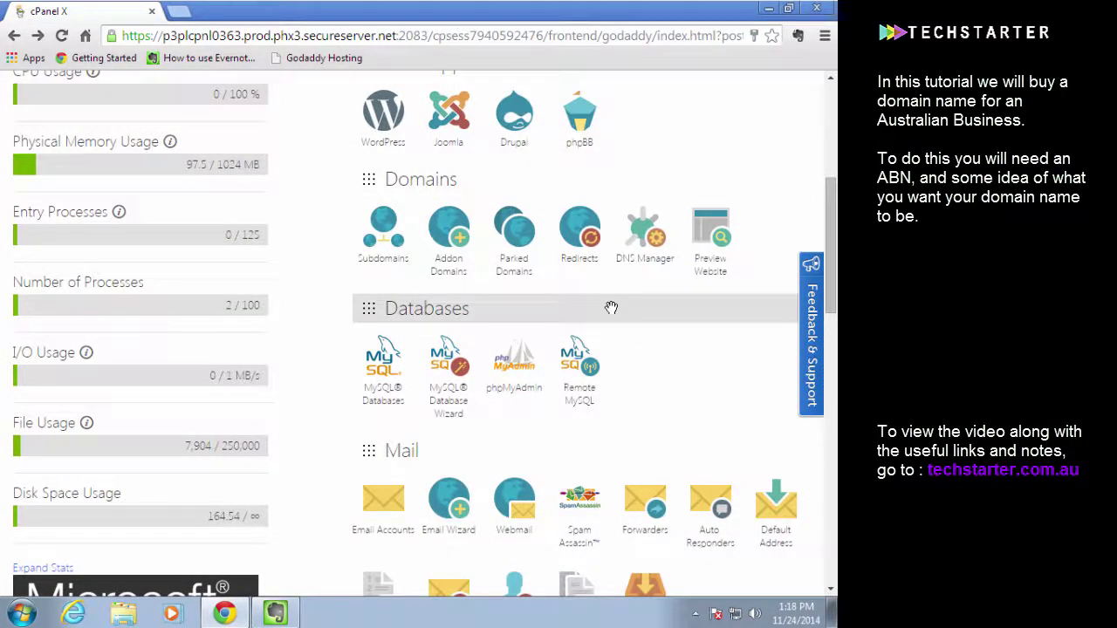
{"action": "scroll", "coordinate": [471, 271], "scroll_direction": "down", "scroll_amount": 1}
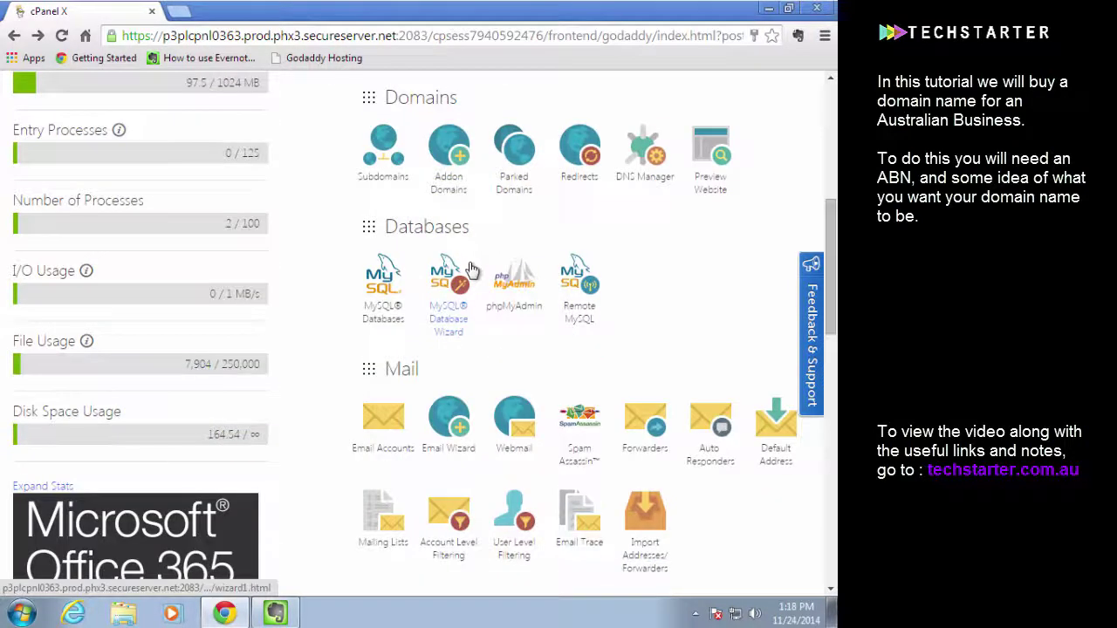
{"action": "scroll", "coordinate": [471, 270], "scroll_direction": "down", "scroll_amount": 1}
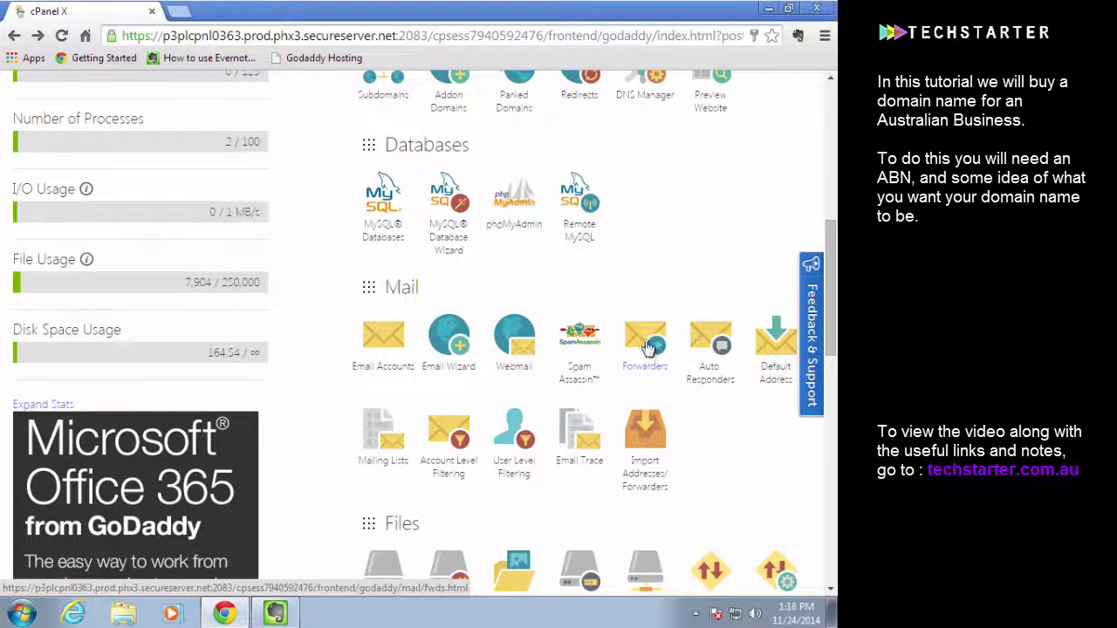
{"action": "left_click", "coordinate": [647, 347]}
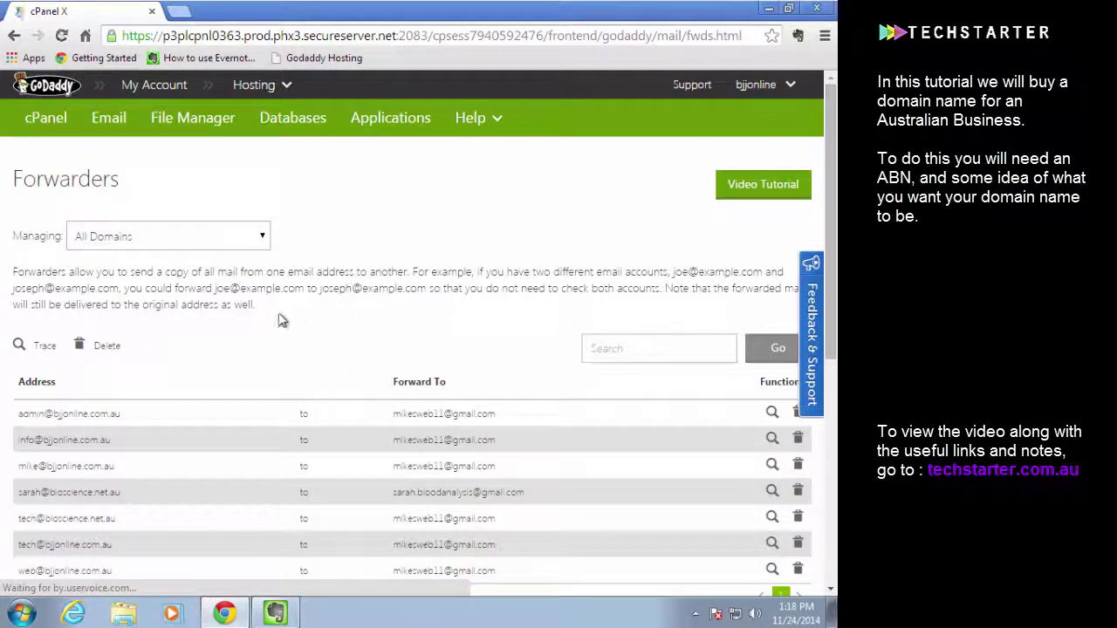
Step: Review the existing admin forwarder and its Gmail destination in the Forwarders list
{"action": "scroll", "coordinate": [279, 314], "scroll_direction": "down", "scroll_amount": 3}
{"action": "scroll", "coordinate": [91, 391], "scroll_direction": "up", "scroll_amount": 3}
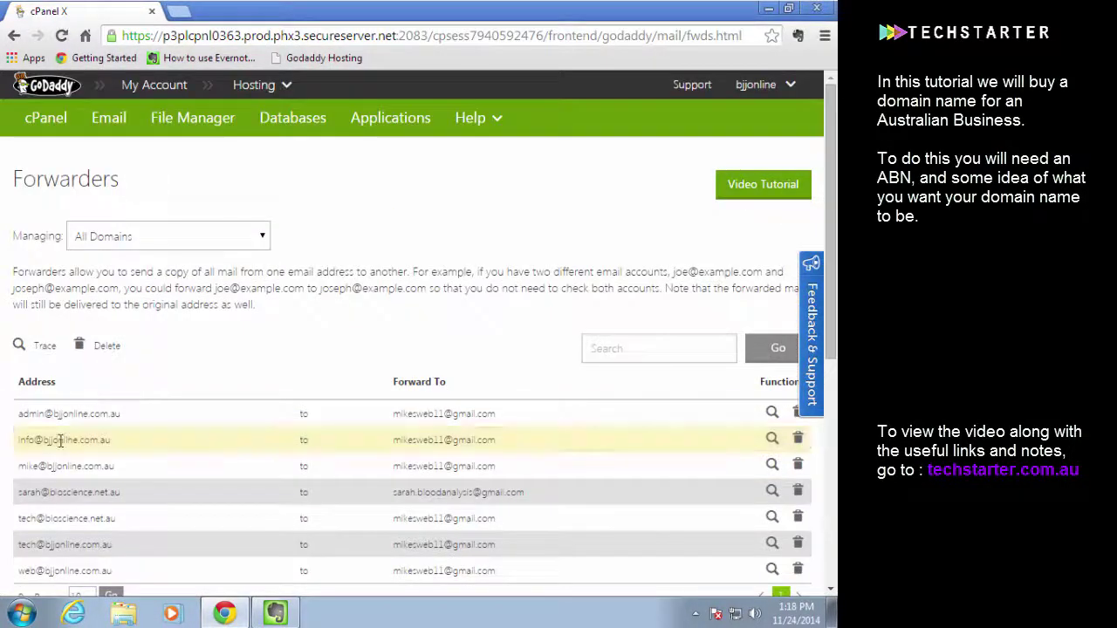
{"action": "scroll", "coordinate": [64, 416], "scroll_direction": "down", "scroll_amount": 1}
{"action": "scroll", "coordinate": [64, 415], "scroll_direction": "up", "scroll_amount": 1}
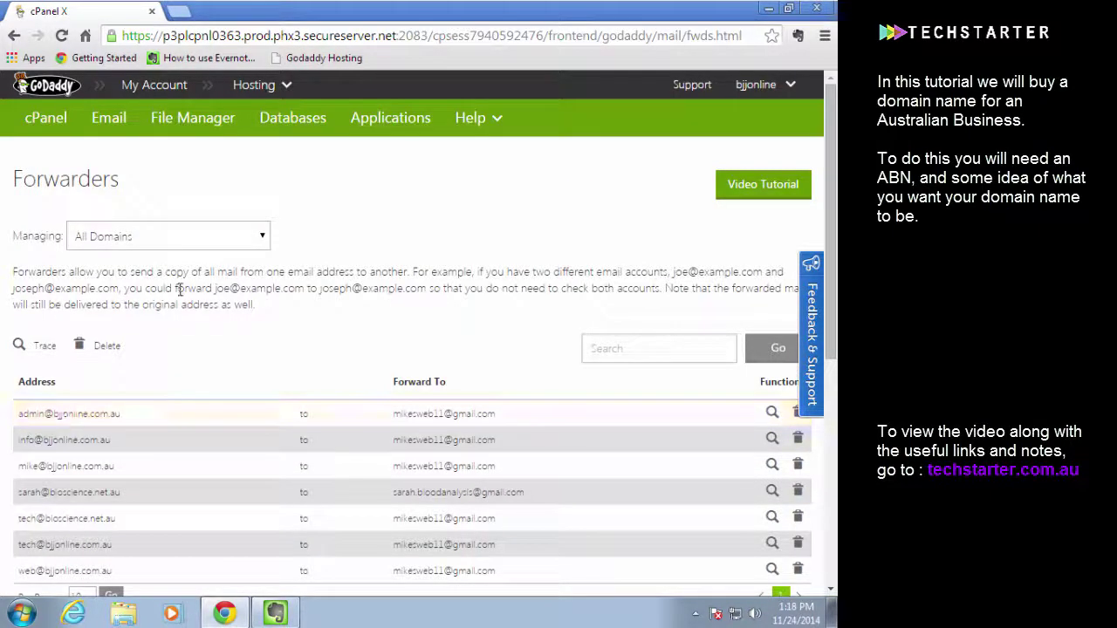
{"action": "scroll", "coordinate": [194, 319], "scroll_direction": "down", "scroll_amount": 1}
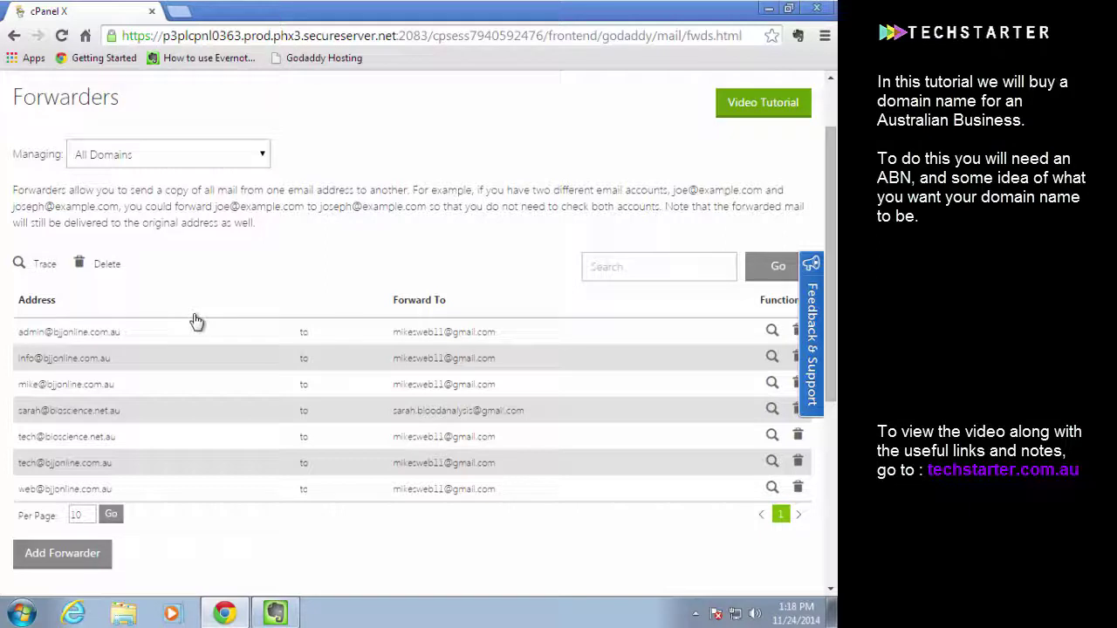
{"action": "scroll", "coordinate": [195, 322], "scroll_direction": "up", "scroll_amount": 1}
{"action": "scroll", "coordinate": [194, 319], "scroll_direction": "down", "scroll_amount": 1}
{"action": "scroll", "coordinate": [195, 319], "scroll_direction": "up", "scroll_amount": 1}
{"action": "scroll", "coordinate": [195, 320], "scroll_direction": "down", "scroll_amount": 1}
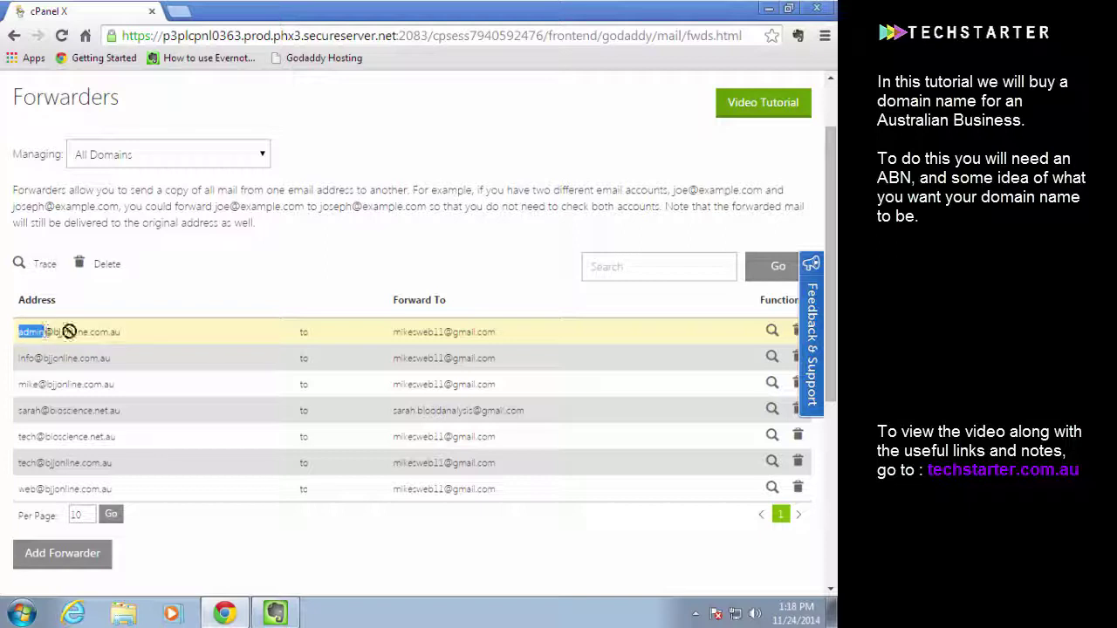
{"action": "left_click_drag", "start_coordinate": [131, 333], "coordinate": [60, 339]}
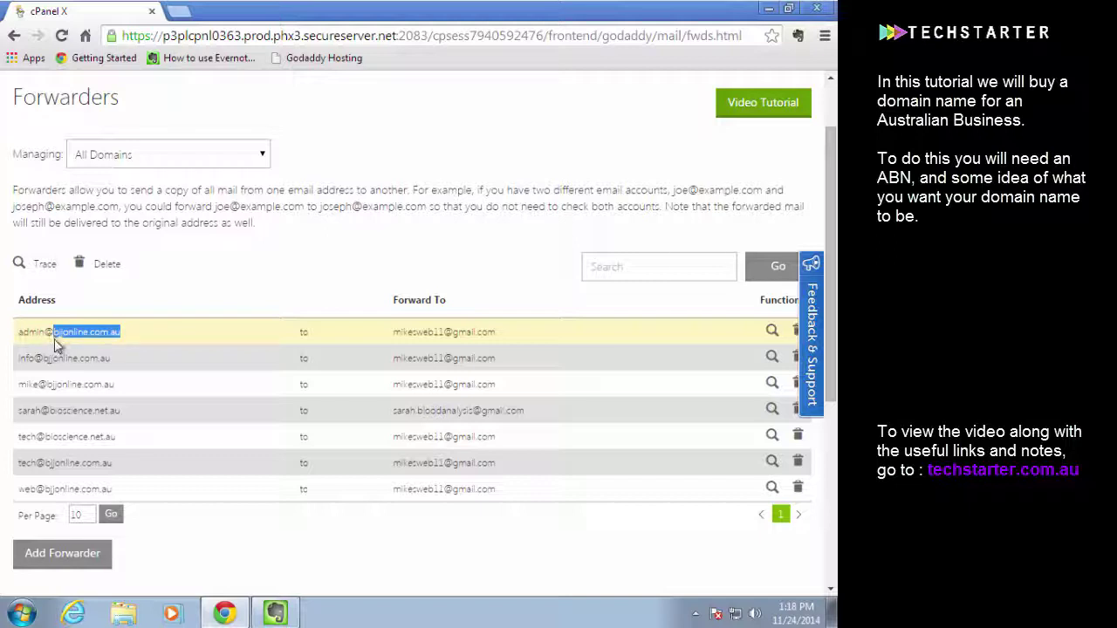
{"action": "left_click", "coordinate": [130, 332]}
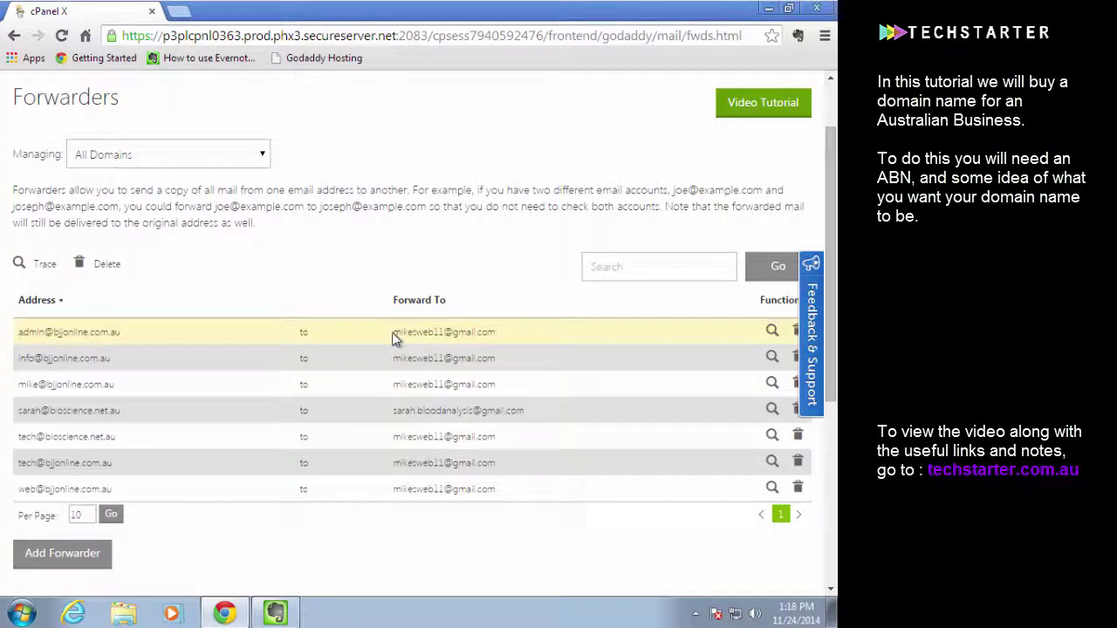
{"action": "left_click_drag", "start_coordinate": [392, 334], "coordinate": [502, 334]}
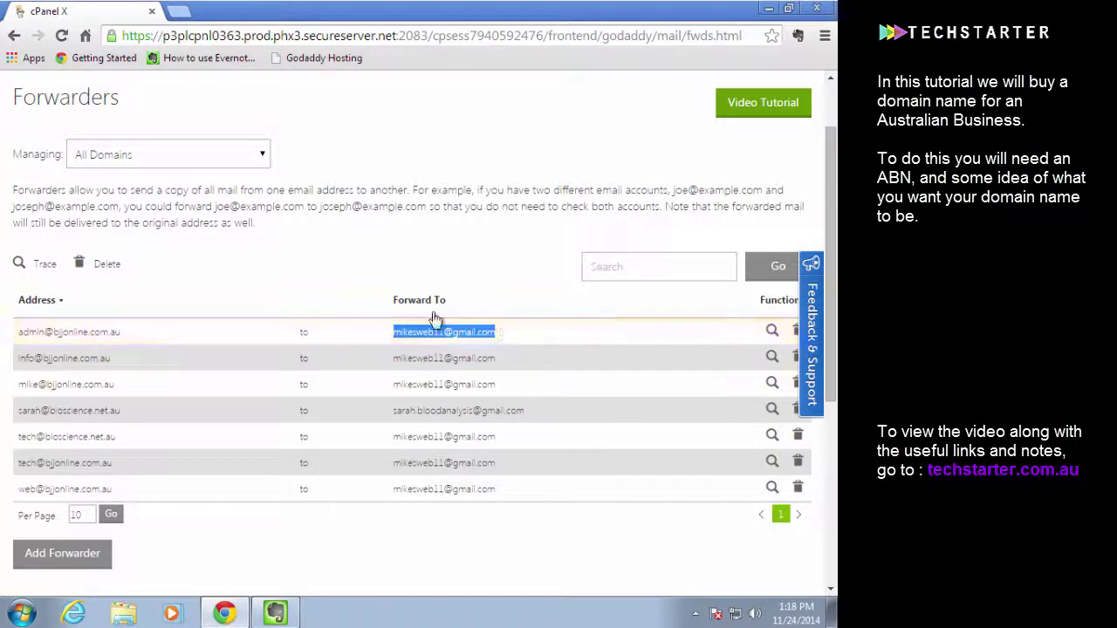
{"action": "left_click", "coordinate": [382, 284]}
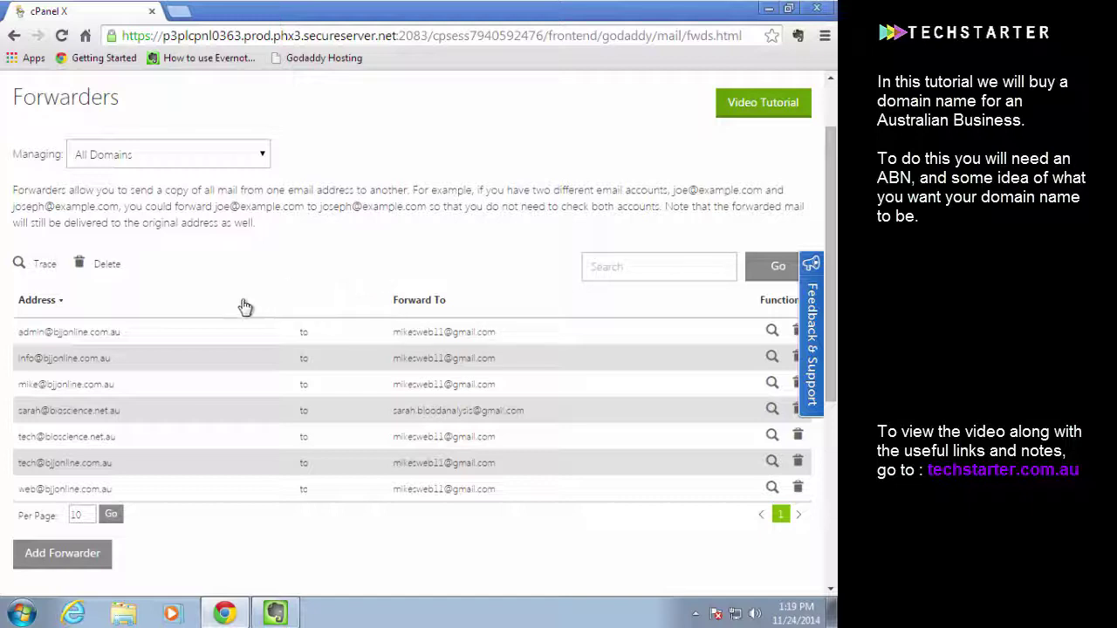
{"action": "scroll", "coordinate": [242, 307], "scroll_direction": "up", "scroll_amount": 1}
Step: Filter Managing to bjjonline.com.au and start a new forwarder
{"action": "left_click", "coordinate": [207, 239]}
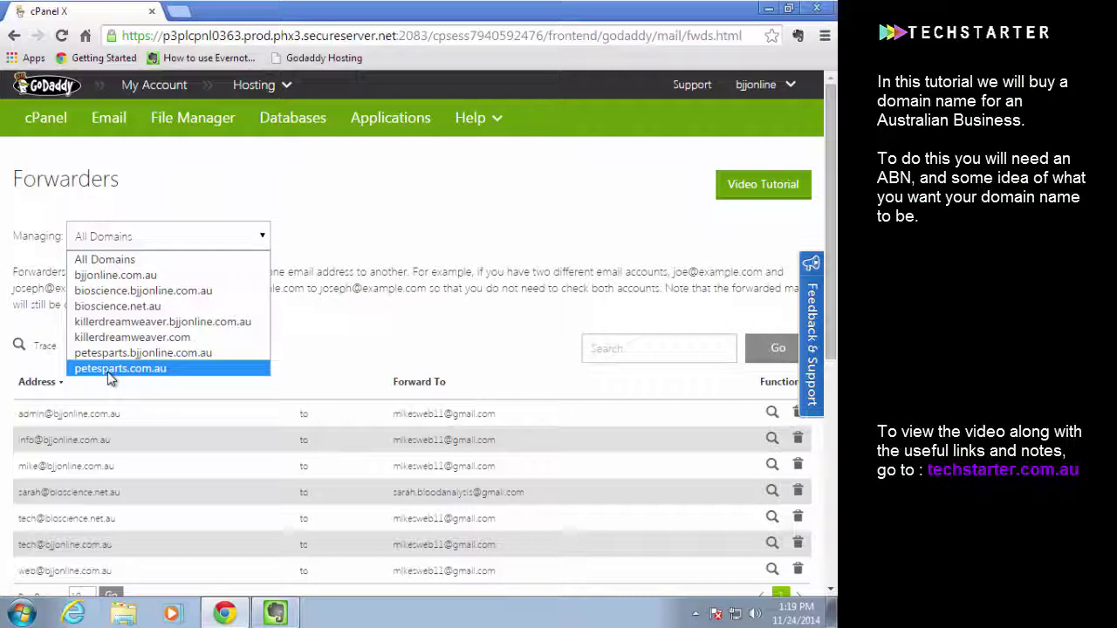
{"action": "left_click", "coordinate": [112, 275]}
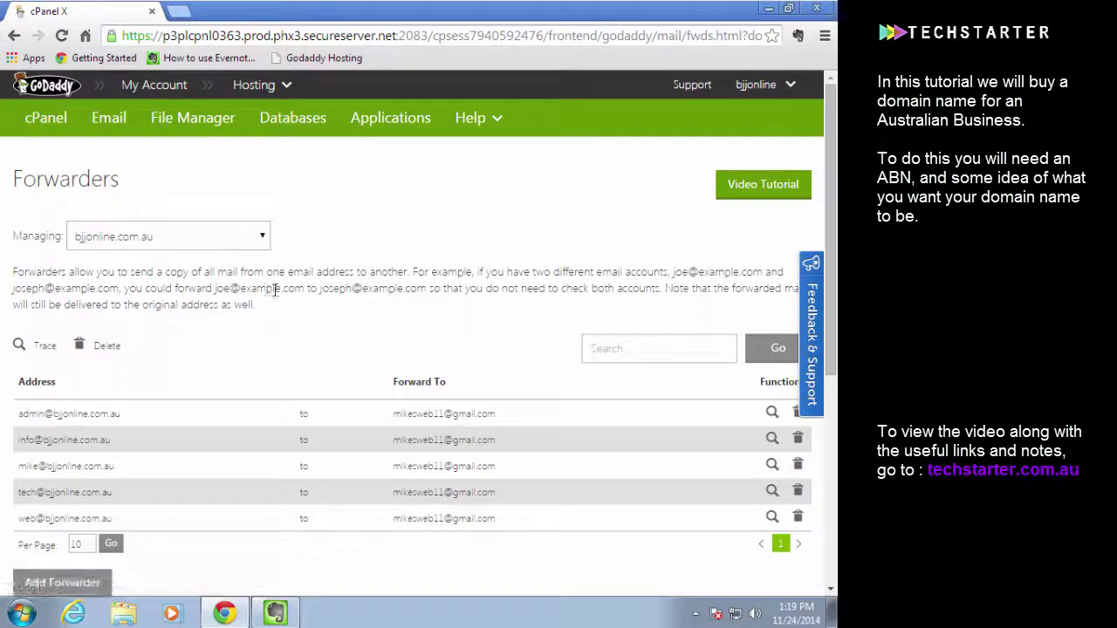
{"action": "scroll", "coordinate": [275, 292], "scroll_direction": "down", "scroll_amount": 3}
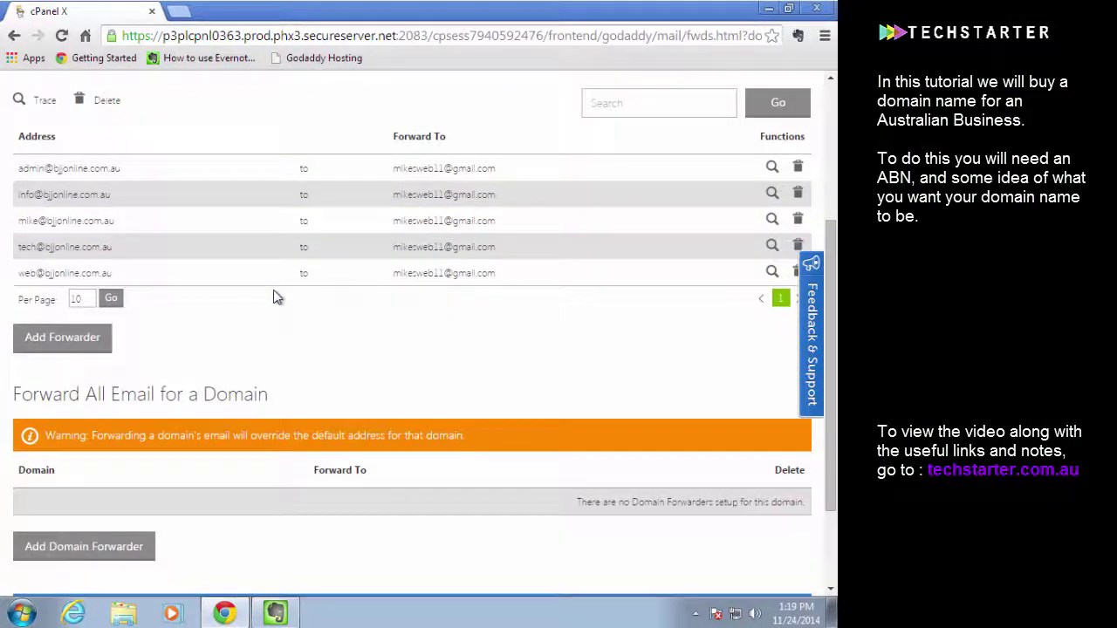
{"action": "scroll", "coordinate": [273, 298], "scroll_direction": "up", "scroll_amount": 2}
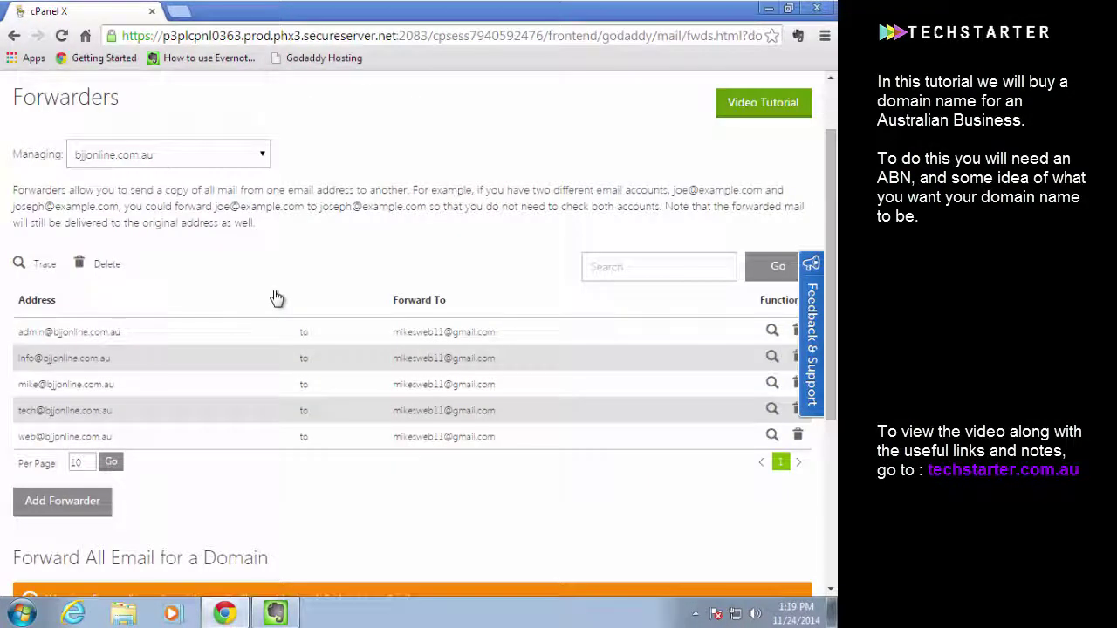
{"action": "left_click", "coordinate": [75, 501]}
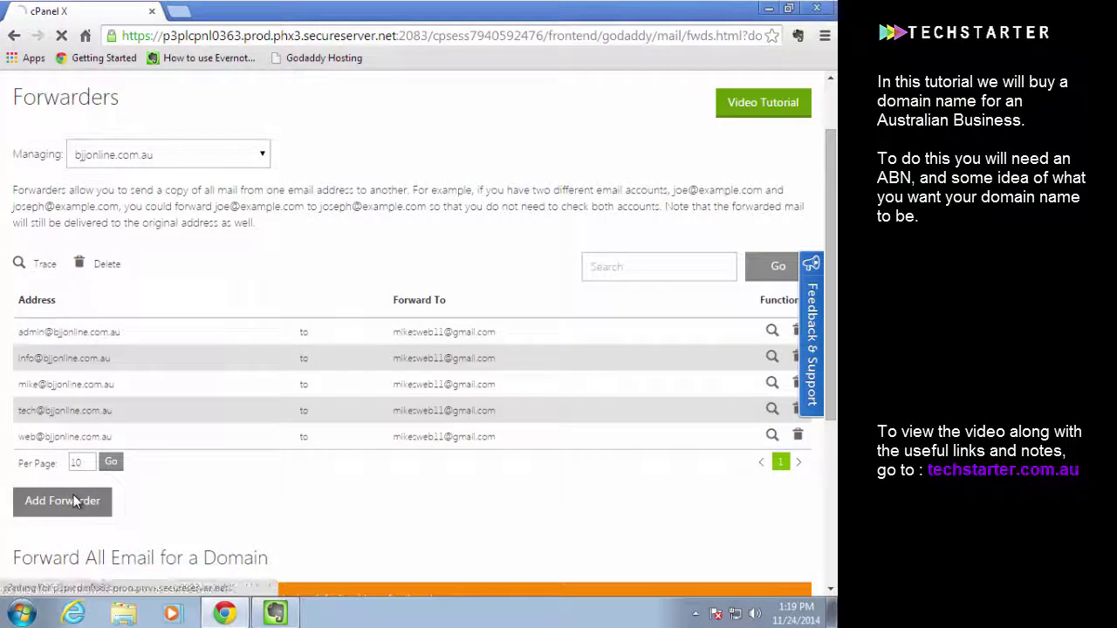
{"action": "left_click", "coordinate": [130, 272]}
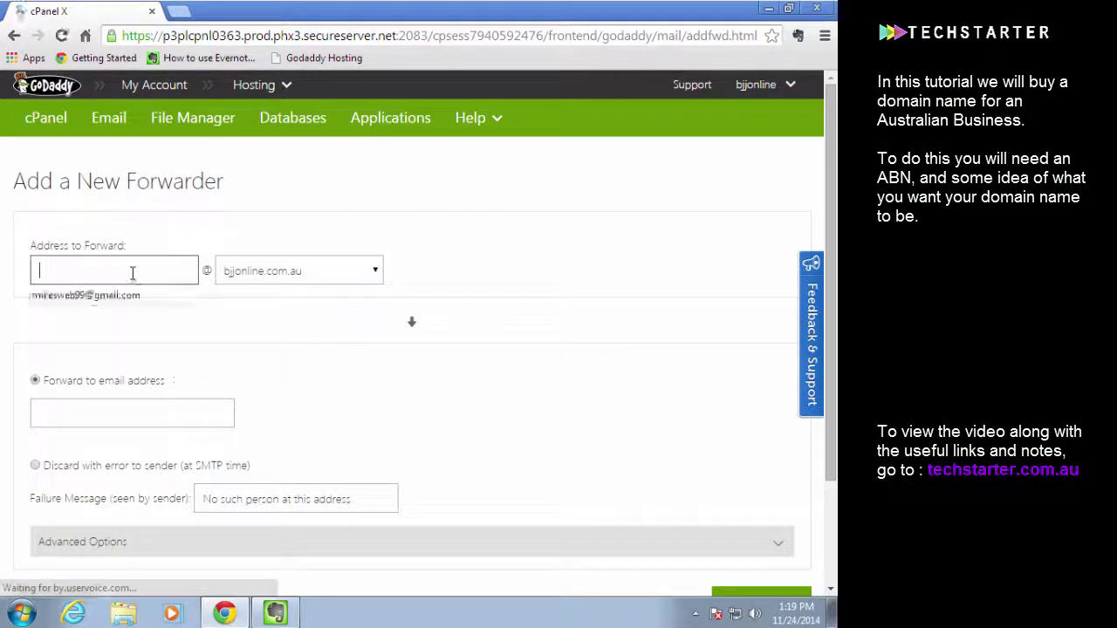
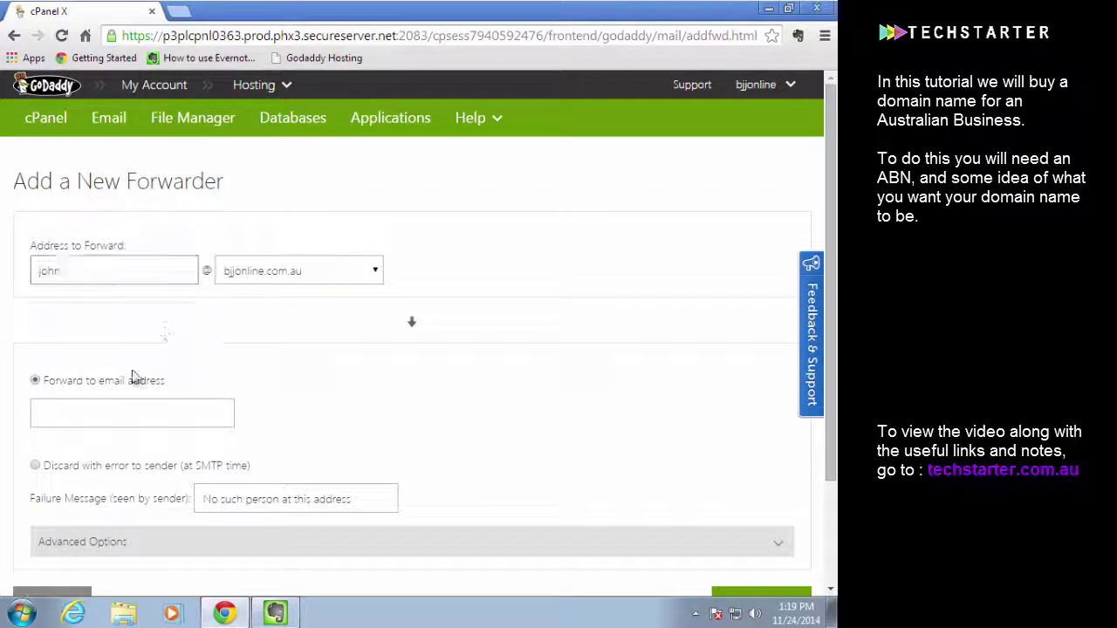
Step: Enter the mailbox name as the address and the Gmail address as the destination
{"action": "left_click", "coordinate": [106, 401]}
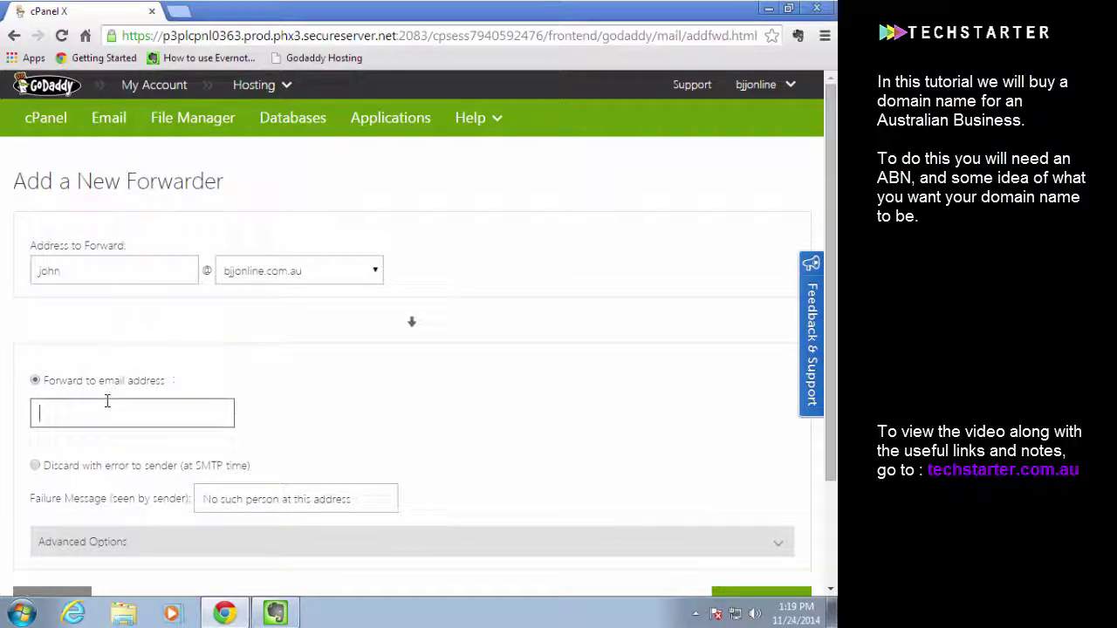
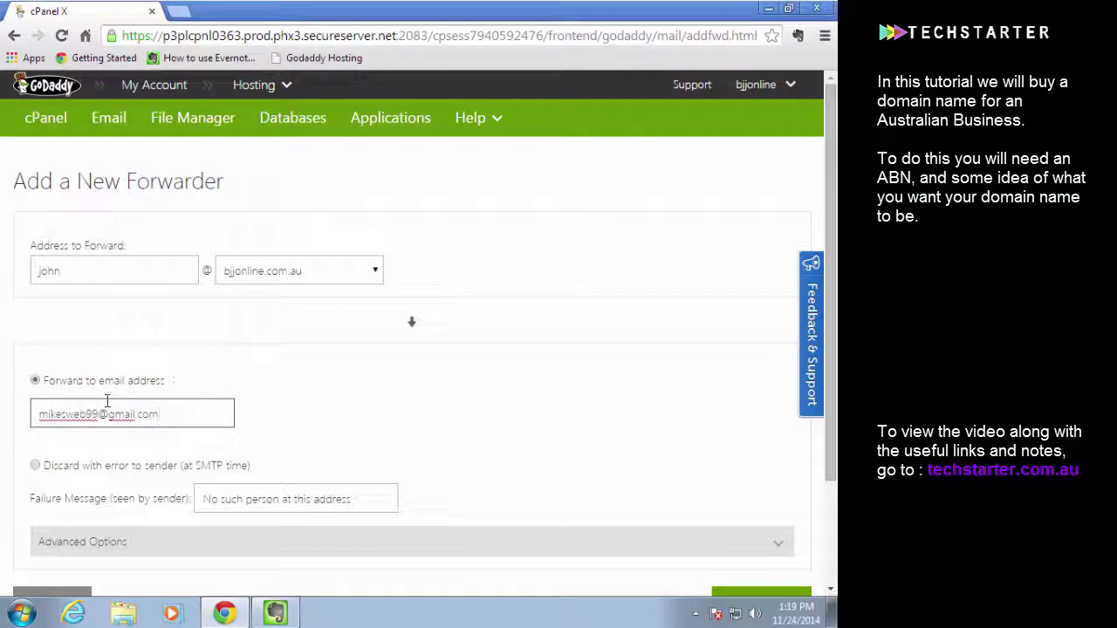
{"action": "left_click", "coordinate": [330, 403]}
{"action": "scroll", "coordinate": [218, 349], "scroll_direction": "down", "scroll_amount": 2}
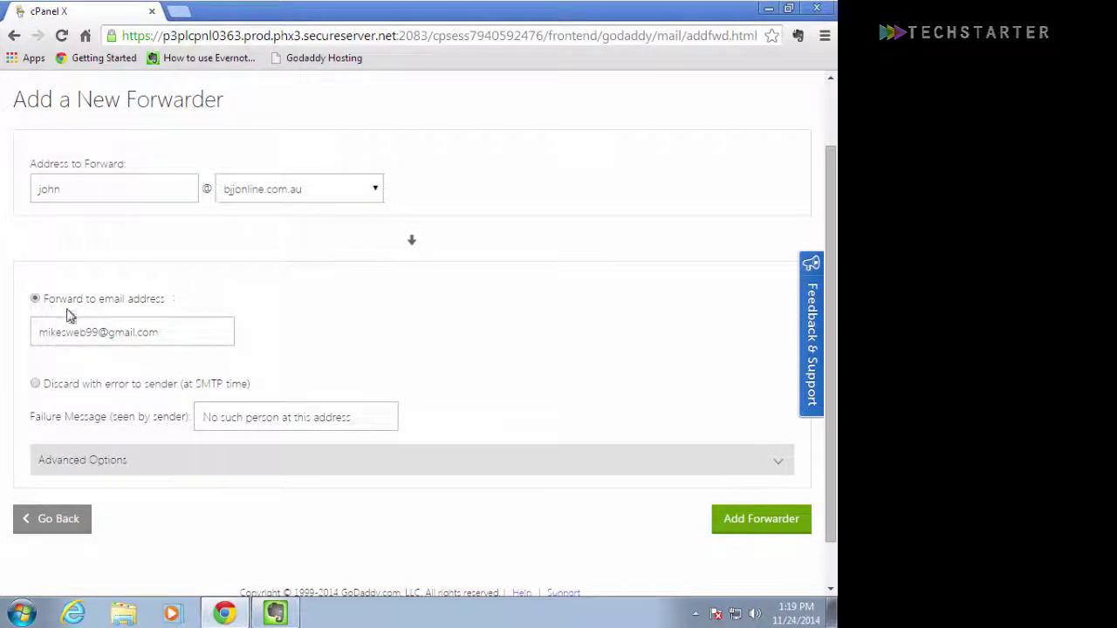
{"action": "left_click_drag", "start_coordinate": [160, 331], "coordinate": [17, 337]}
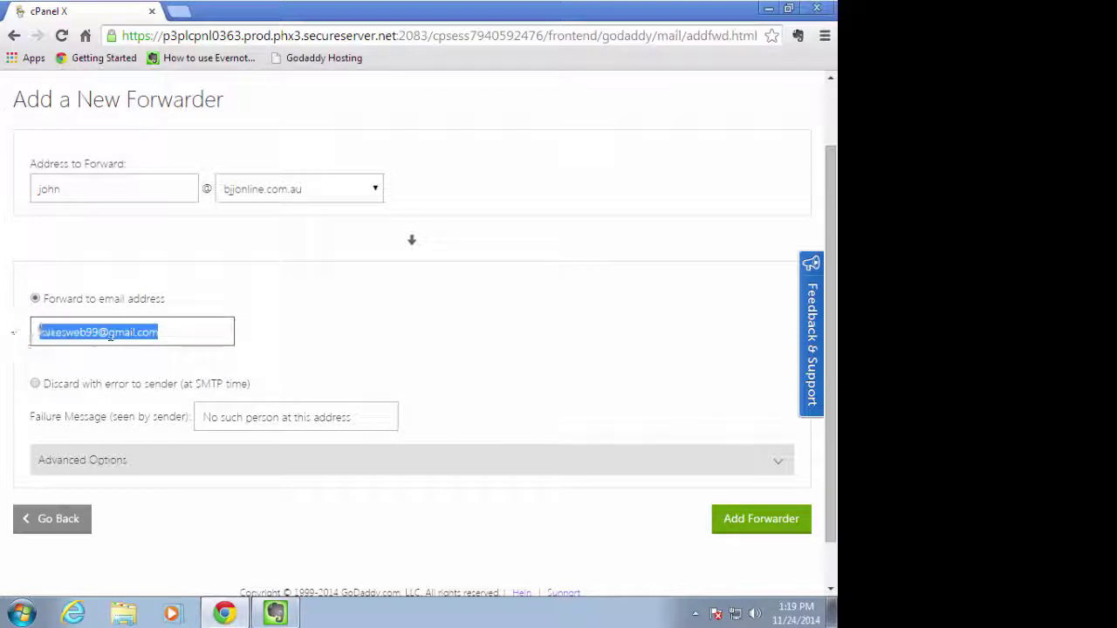
{"action": "left_click", "coordinate": [276, 325]}
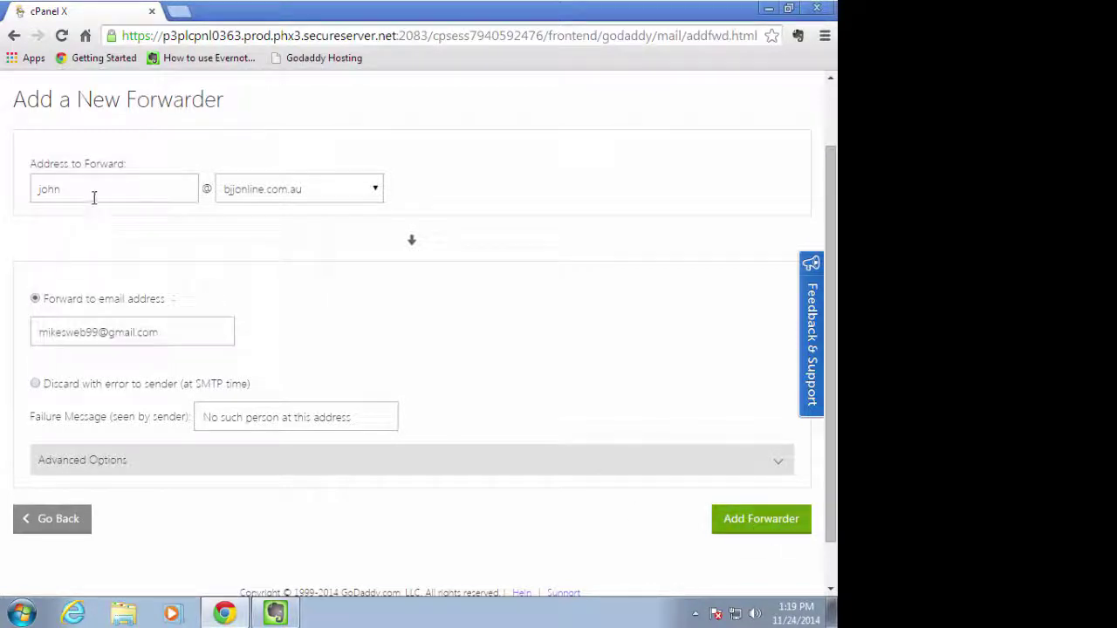
Step: Create the forwarder and return to the Forwarders list
{"action": "left_click", "coordinate": [765, 529]}
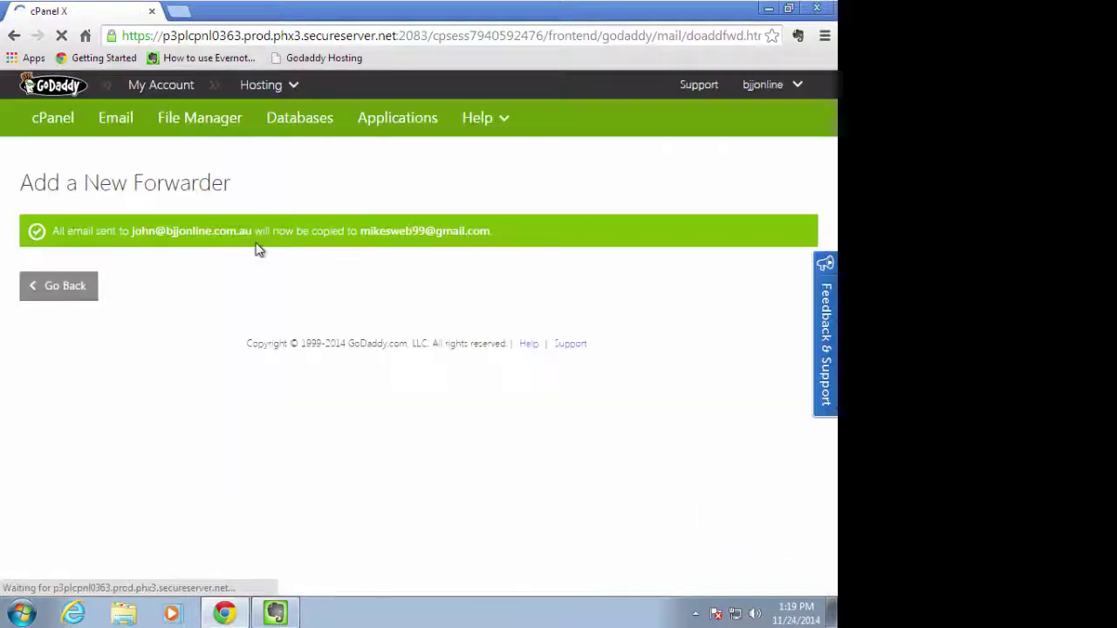
{"action": "left_click", "coordinate": [47, 295]}
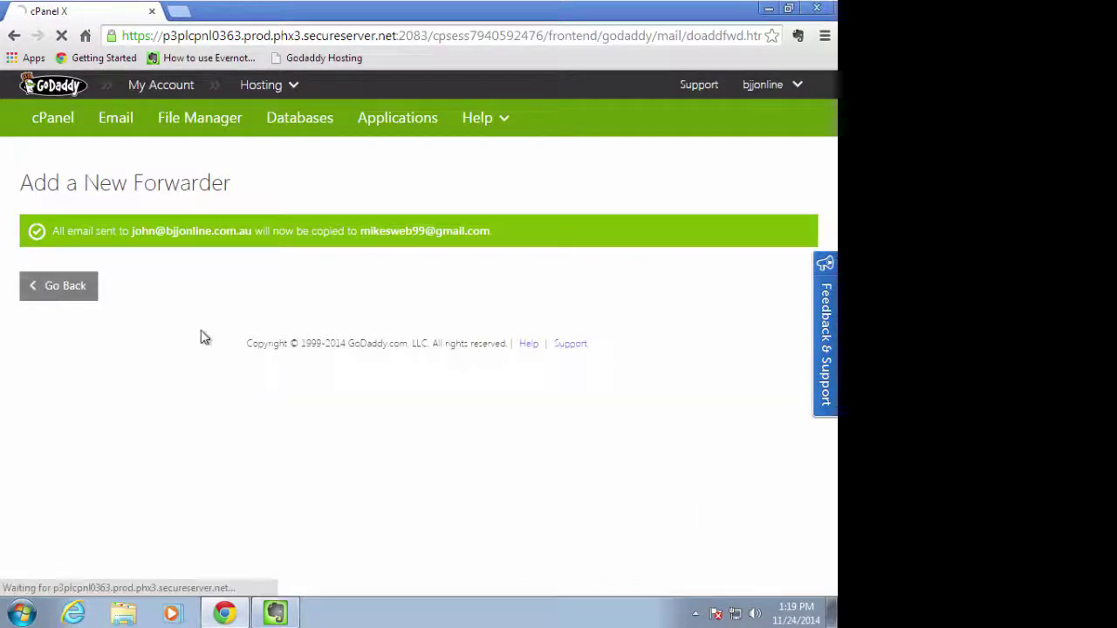
{"action": "scroll", "coordinate": [132, 321], "scroll_direction": "down", "scroll_amount": 2}
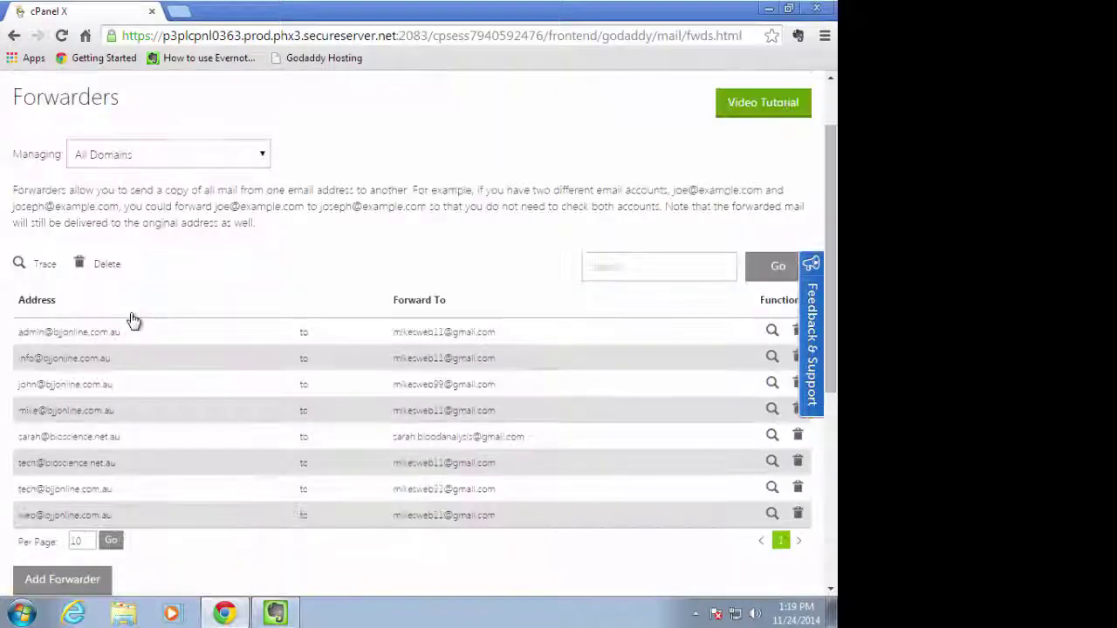
Step: Filter to bjjonline.com.au, open a new forwarder form, and enter 'web' as the address
{"action": "left_click", "coordinate": [159, 154]}
{"action": "left_click", "coordinate": [144, 193]}
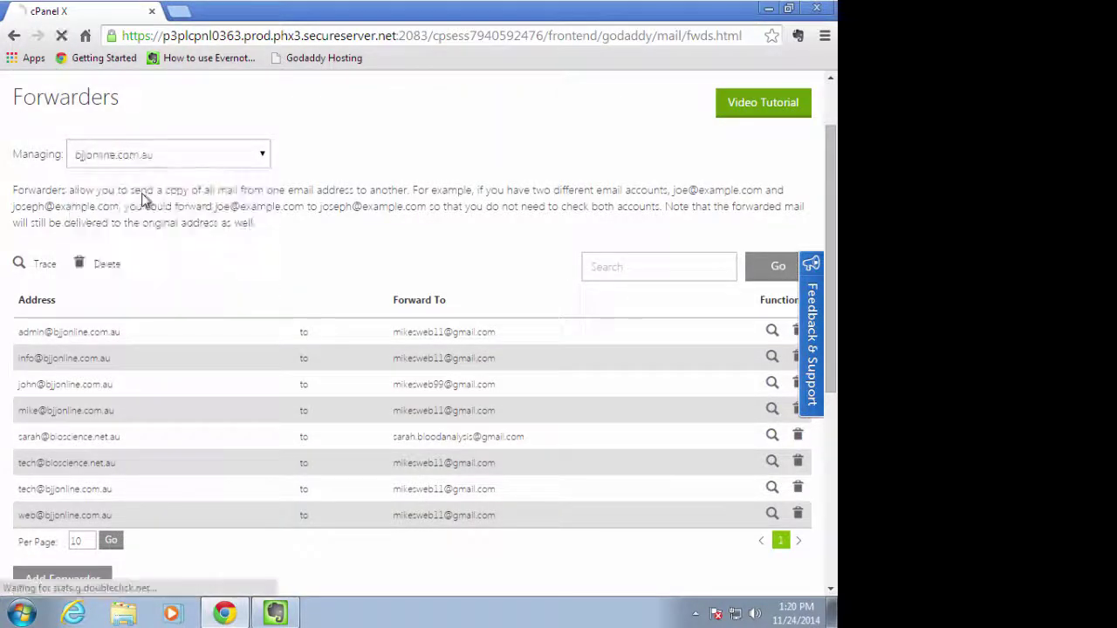
{"action": "scroll", "coordinate": [223, 262], "scroll_direction": "down", "scroll_amount": 4}
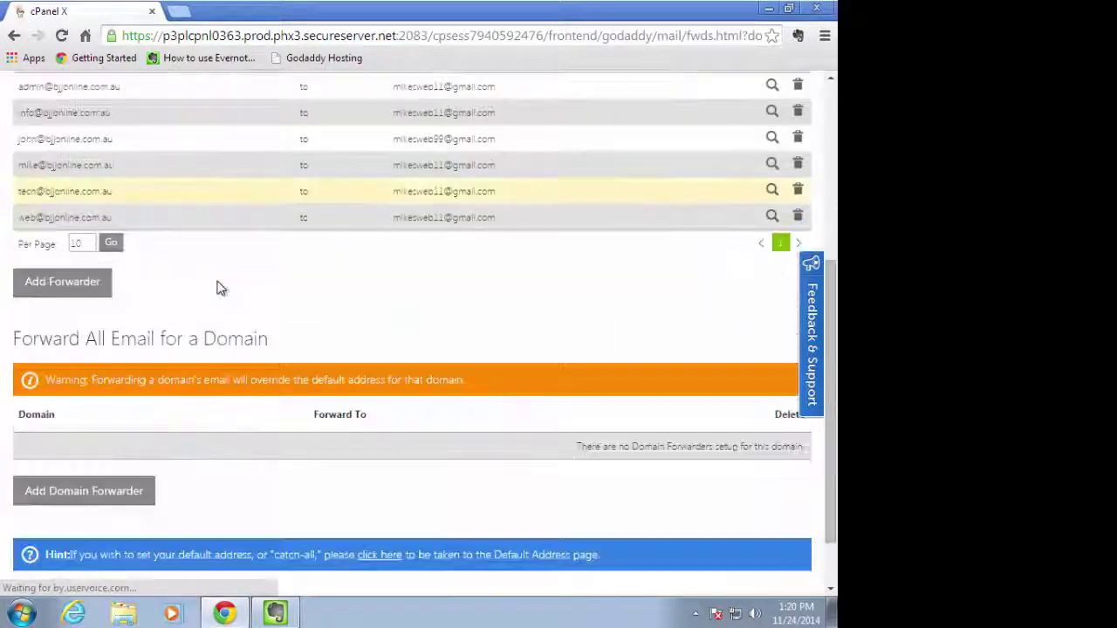
{"action": "left_click", "coordinate": [54, 286]}
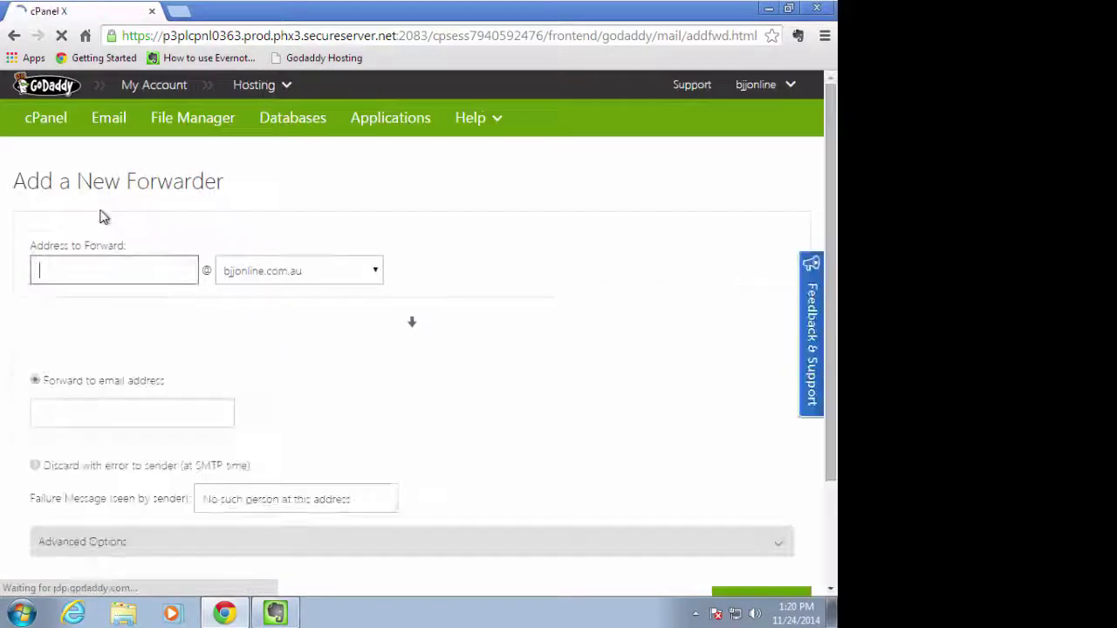
{"action": "left_click", "coordinate": [82, 270]}
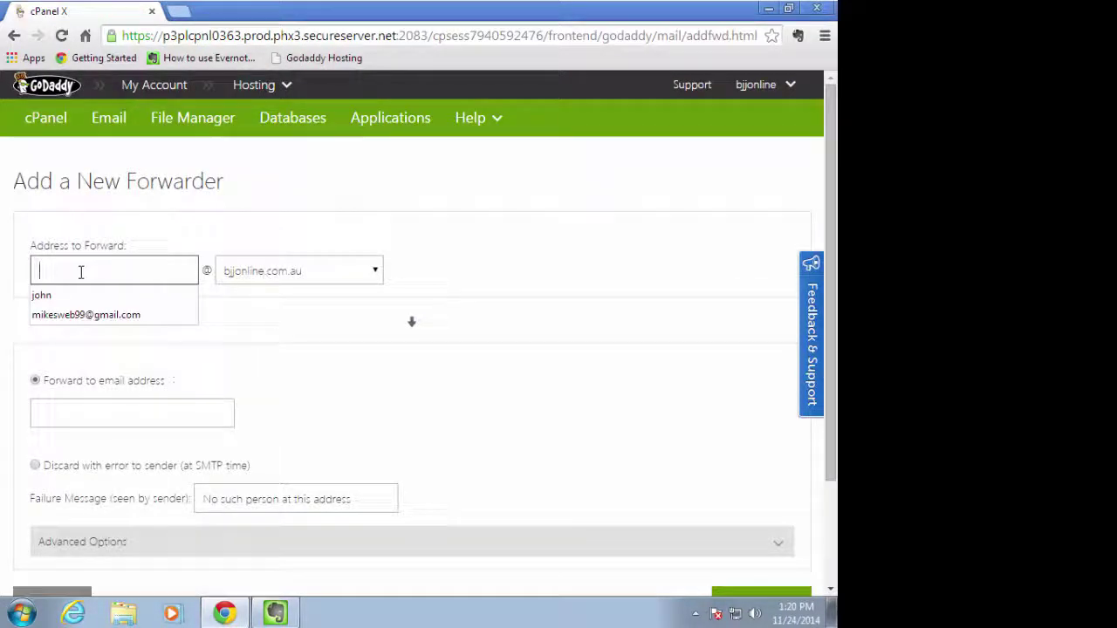
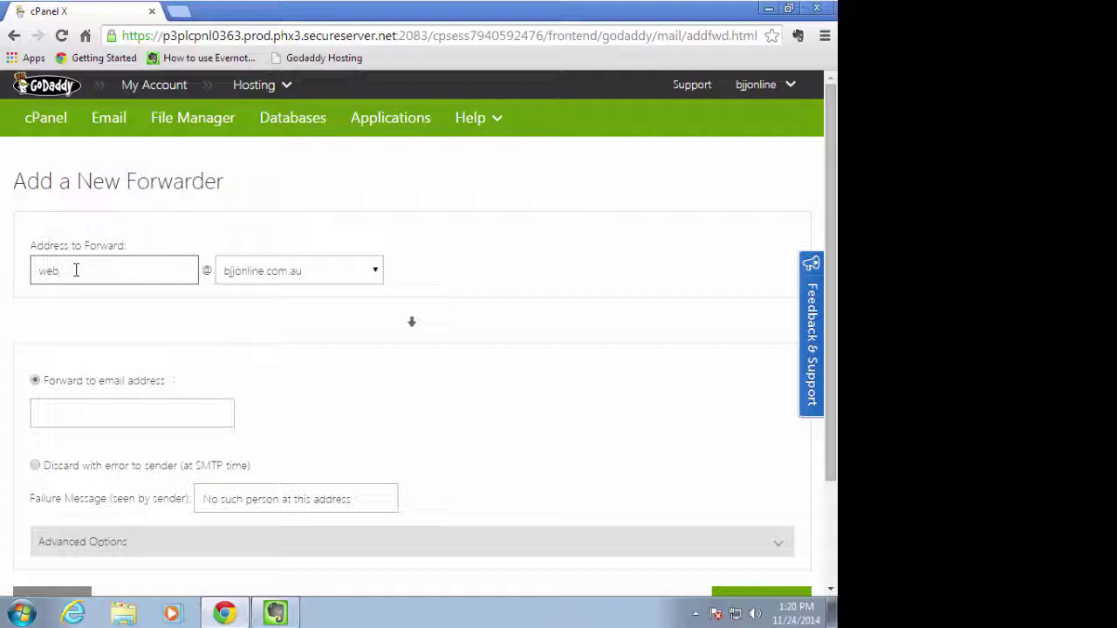
{"action": "left_click", "coordinate": [264, 227]}
{"action": "left_click", "coordinate": [70, 268]}
{"action": "left_click_drag", "start_coordinate": [70, 272], "coordinate": [29, 274]}
{"action": "left_click", "coordinate": [197, 229]}
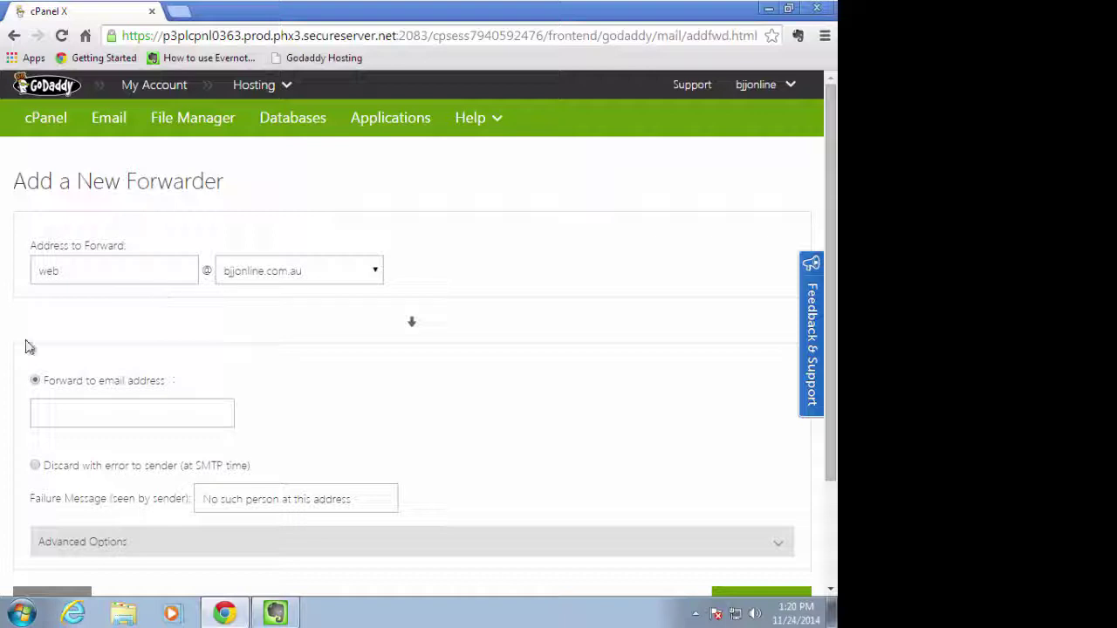
Step: Consult the saved notes in Evernote, then return to the forwarder form
{"action": "scroll", "coordinate": [172, 346], "scroll_direction": "down", "scroll_amount": 1}
{"action": "scroll", "coordinate": [173, 341], "scroll_direction": "up", "scroll_amount": 1}
{"action": "scroll", "coordinate": [172, 343], "scroll_direction": "down", "scroll_amount": 1}
{"action": "scroll", "coordinate": [75, 248], "scroll_direction": "up", "scroll_amount": 1}
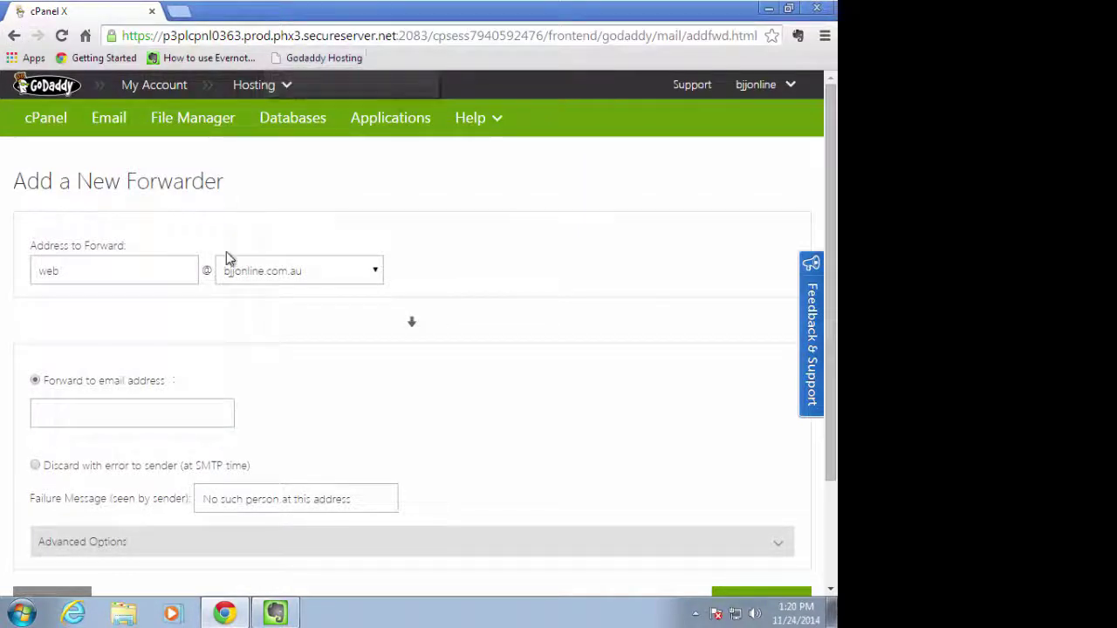
{"action": "left_click", "coordinate": [275, 613]}
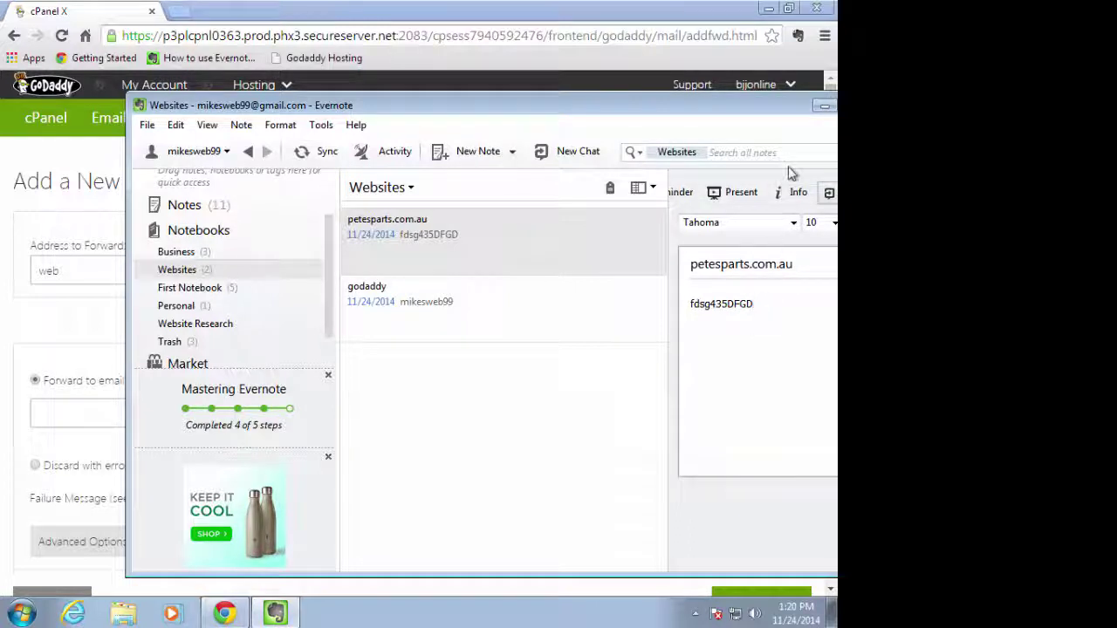
{"action": "left_click", "coordinate": [824, 105]}
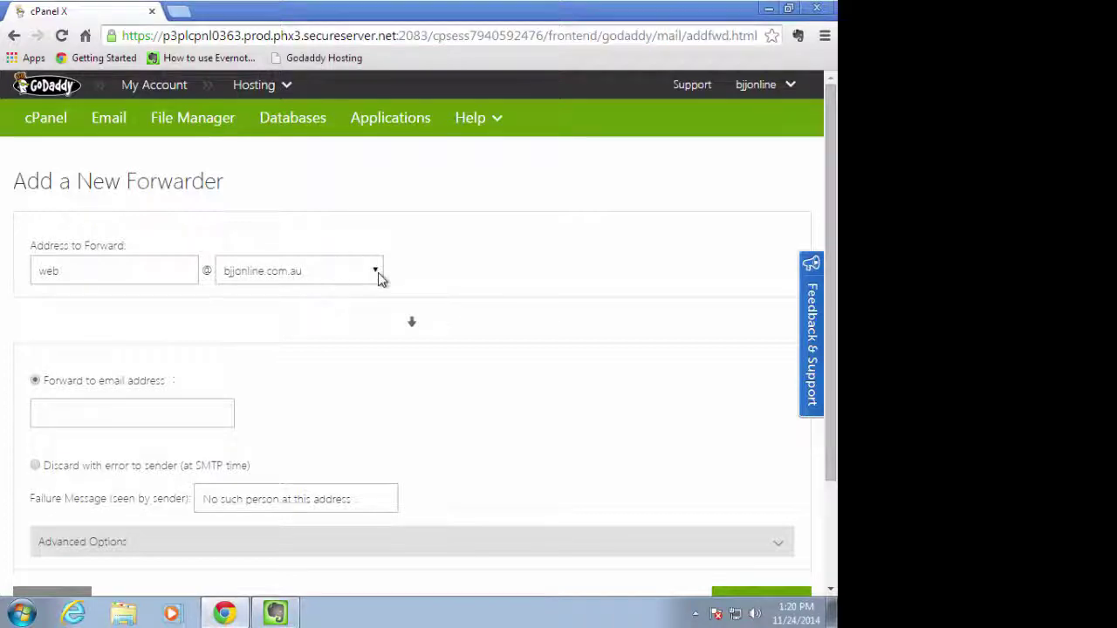
{"action": "scroll", "coordinate": [440, 268], "scroll_direction": "down", "scroll_amount": 3}
{"action": "scroll", "coordinate": [440, 268], "scroll_direction": "up", "scroll_amount": 1}
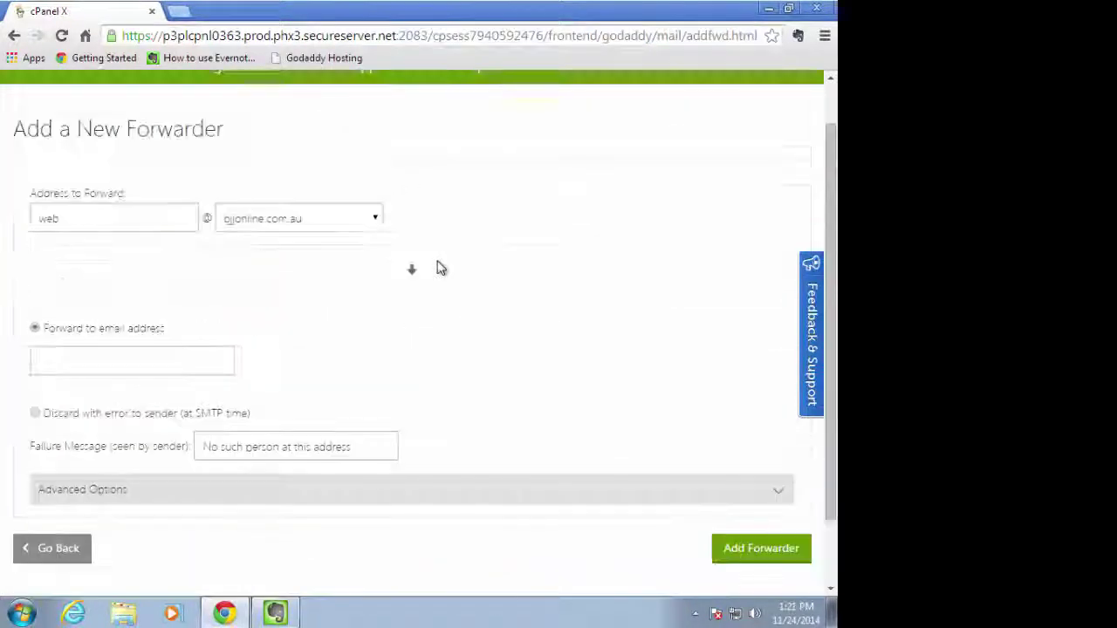